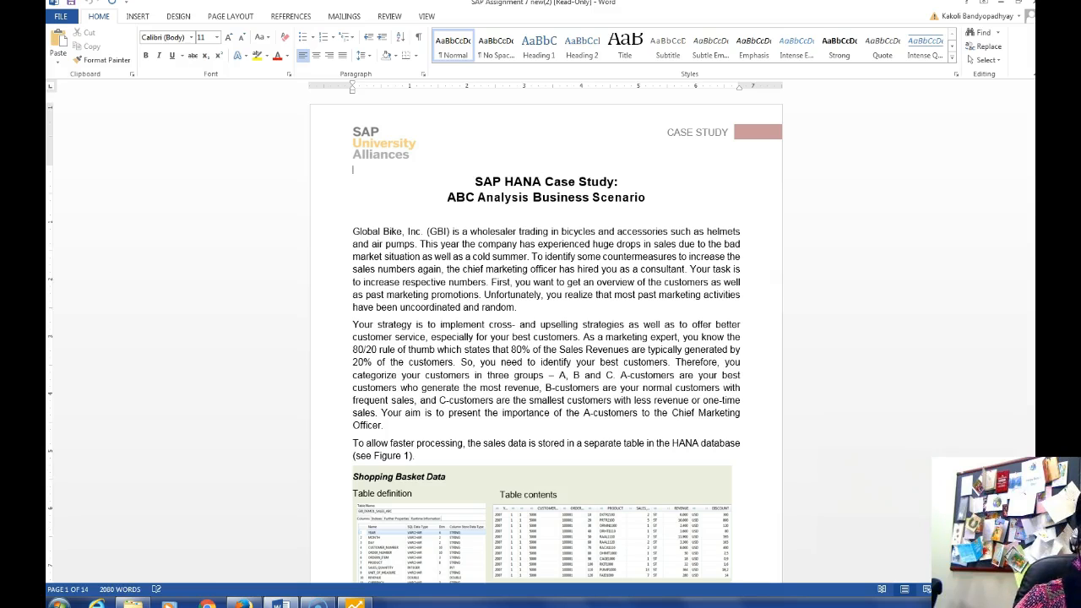
Scroll the case study down to section 1 'Create a dataset', step 1.1
key("Page_Down")
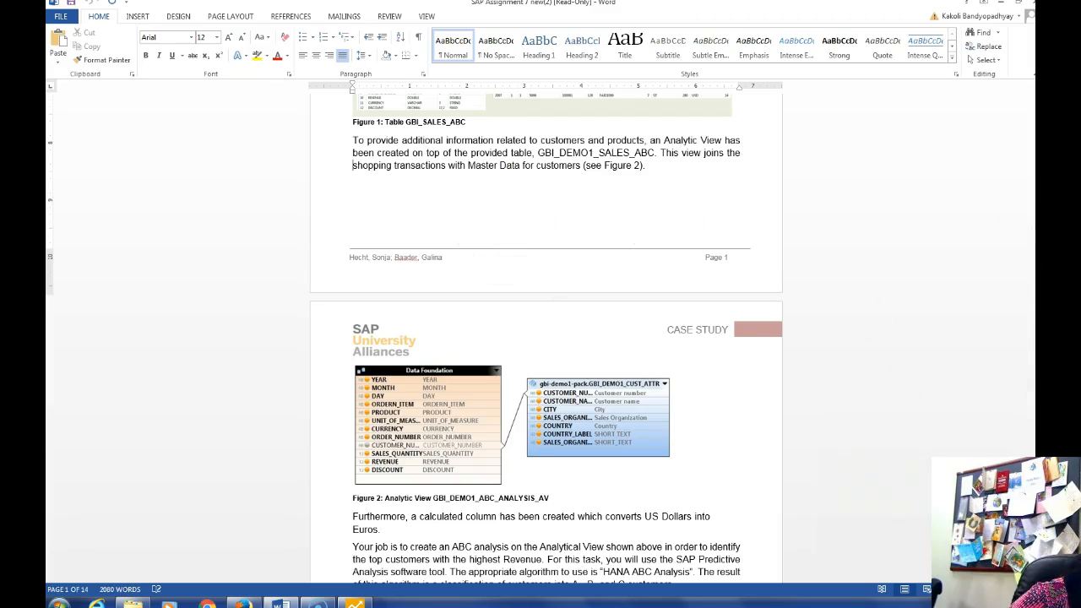
scroll(546, 337, "down", 1)
scroll(546, 338, "down", 6)
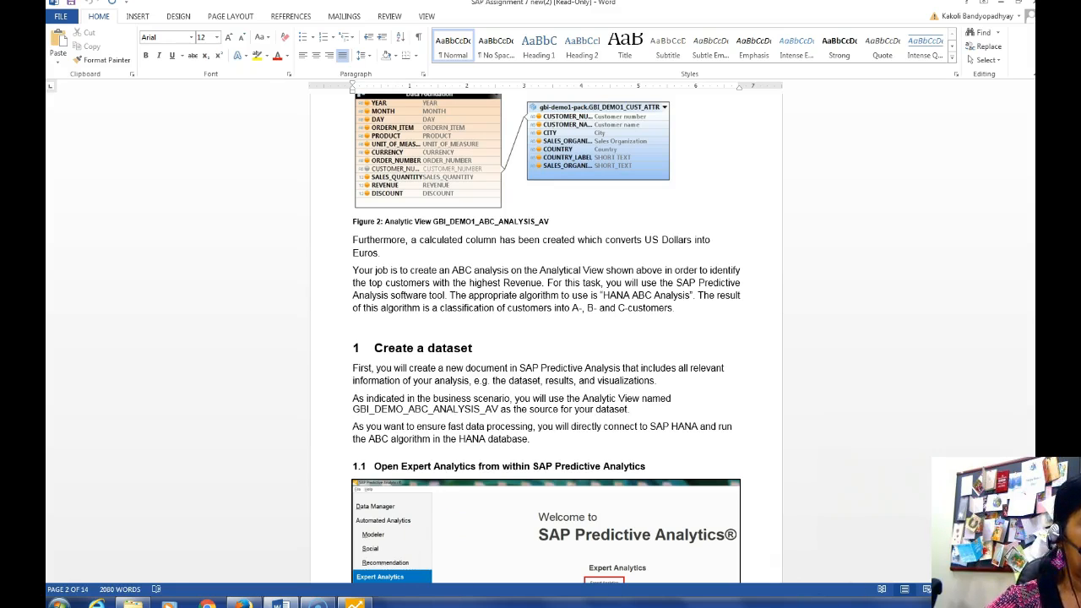
Bring SAP Predictive Analytics to the front and start Expert Analytics
mouse_move(354, 603)
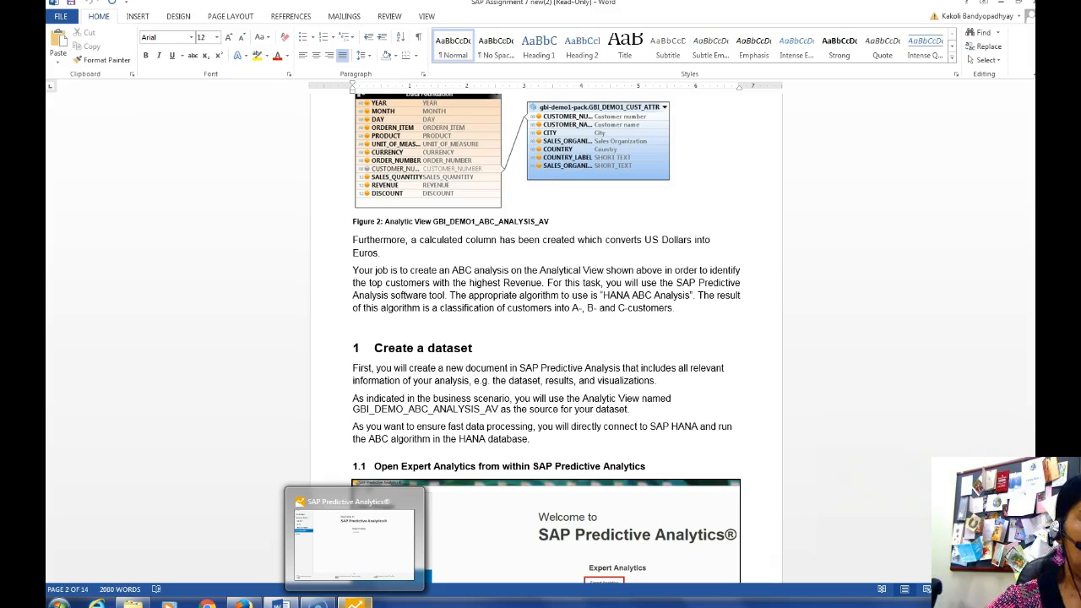
left_click(355, 603)
left_click(557, 196)
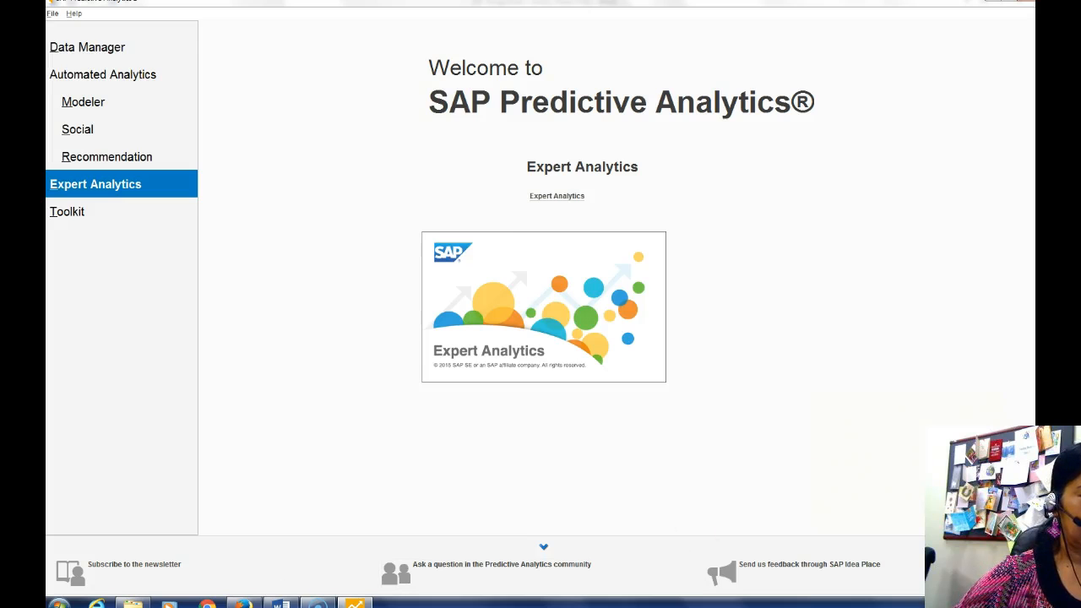
Read further down the case study instructions while Expert Analytics loads
mouse_move(285, 601)
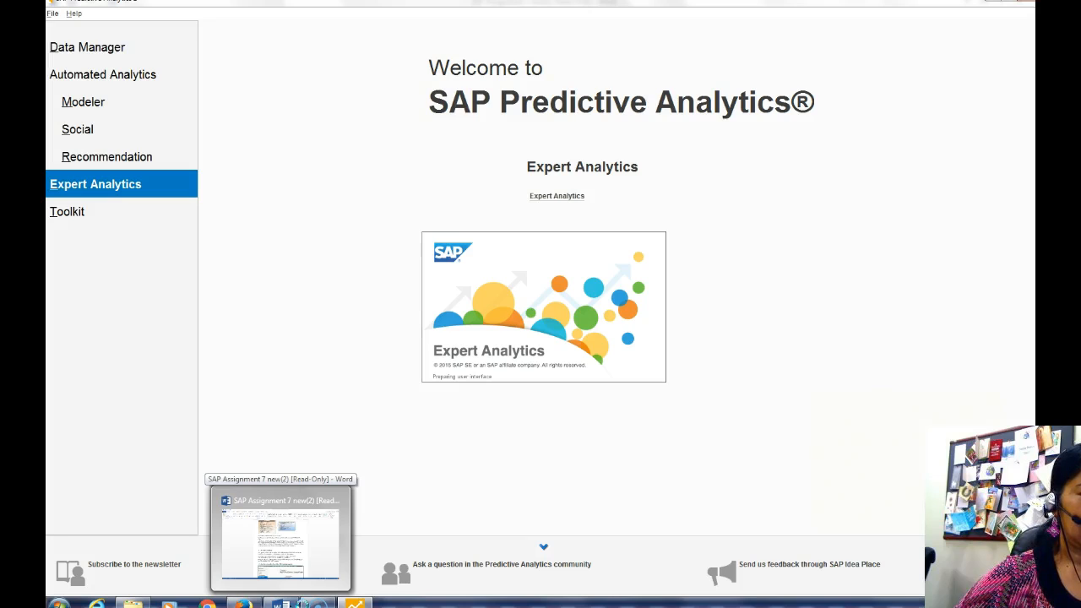
left_click(302, 603)
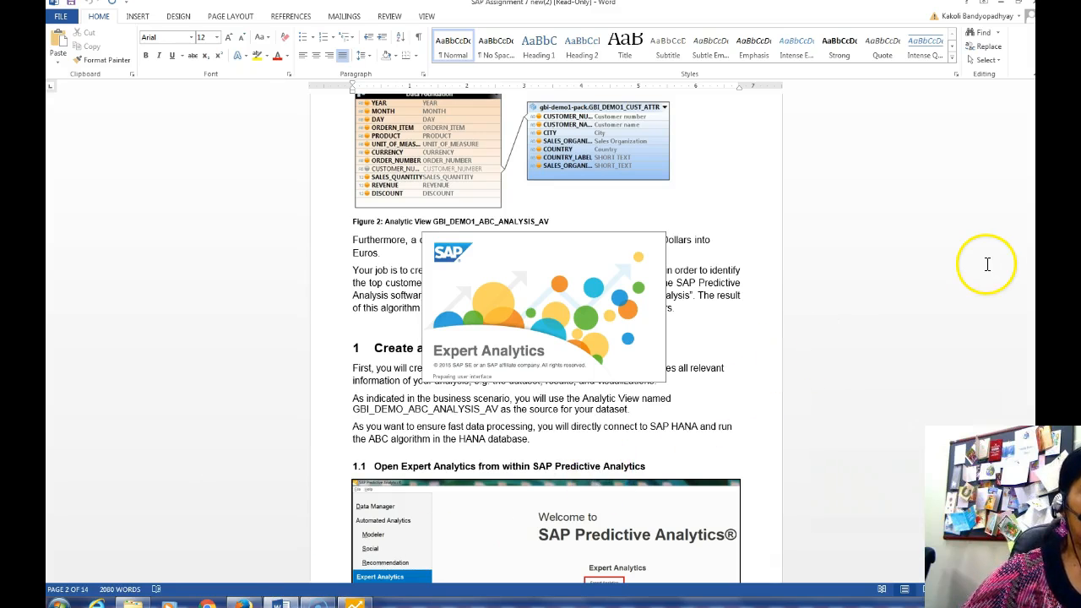
scroll(994, 257, "down", 10)
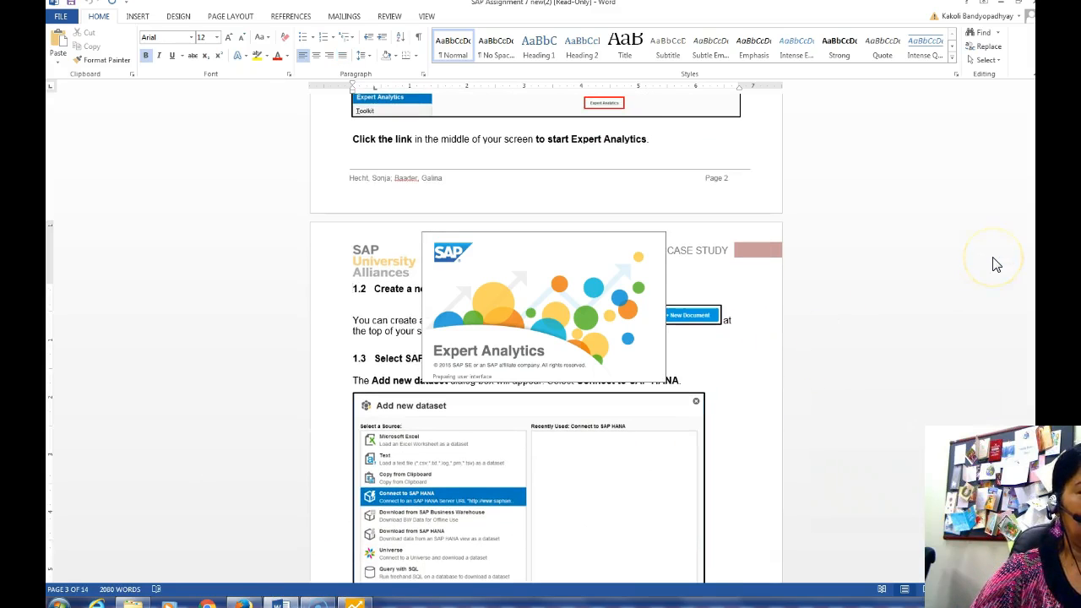
scroll(997, 265, "down", 10)
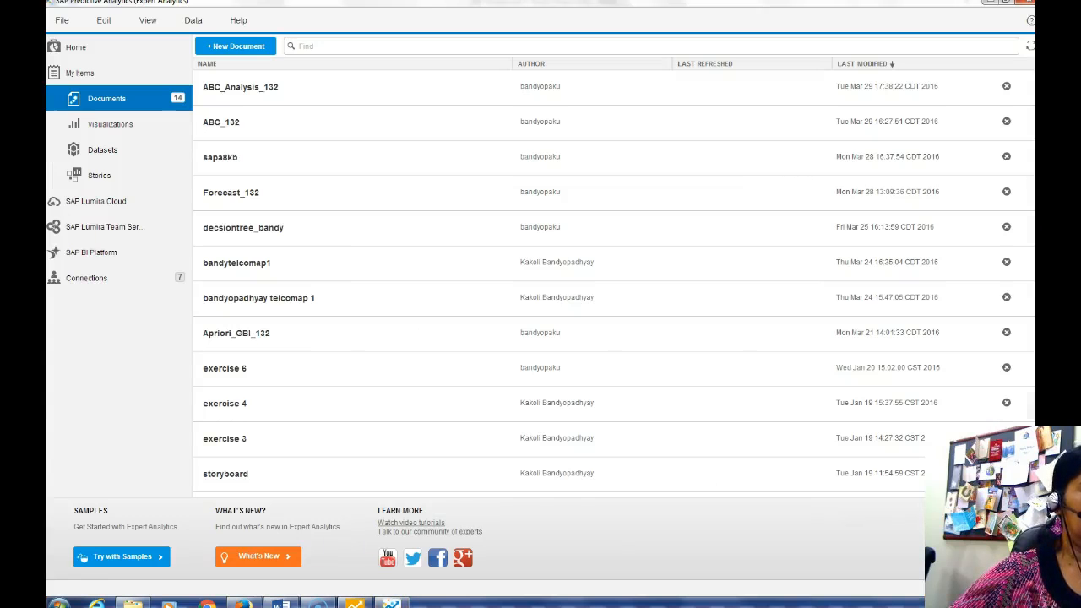
Start a new document and connect to the SAP HANA server trinity.cob.csuchico.edu
left_click(220, 44)
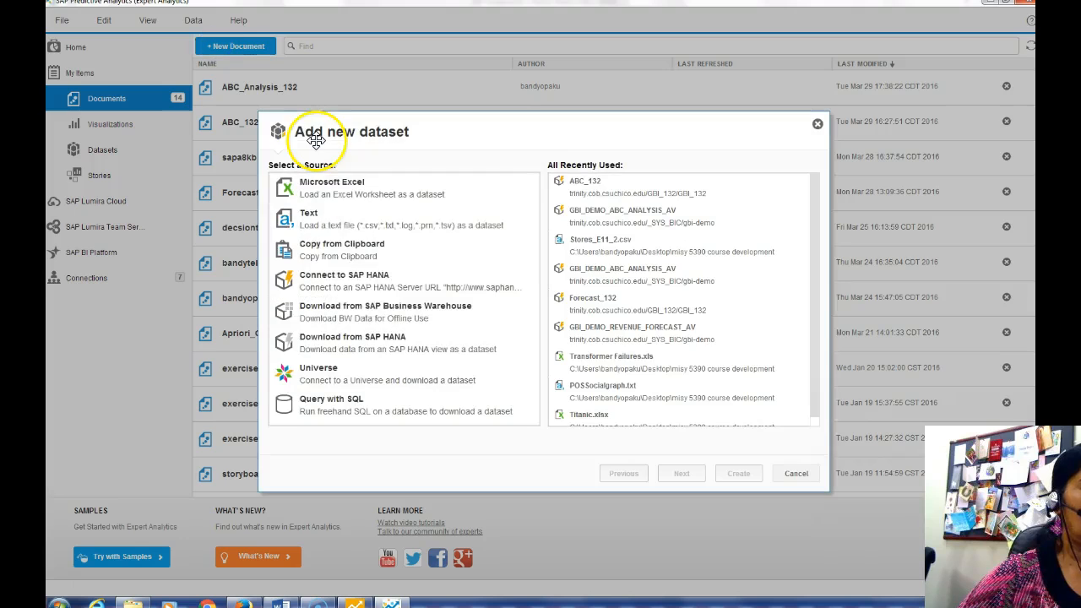
left_click(338, 285)
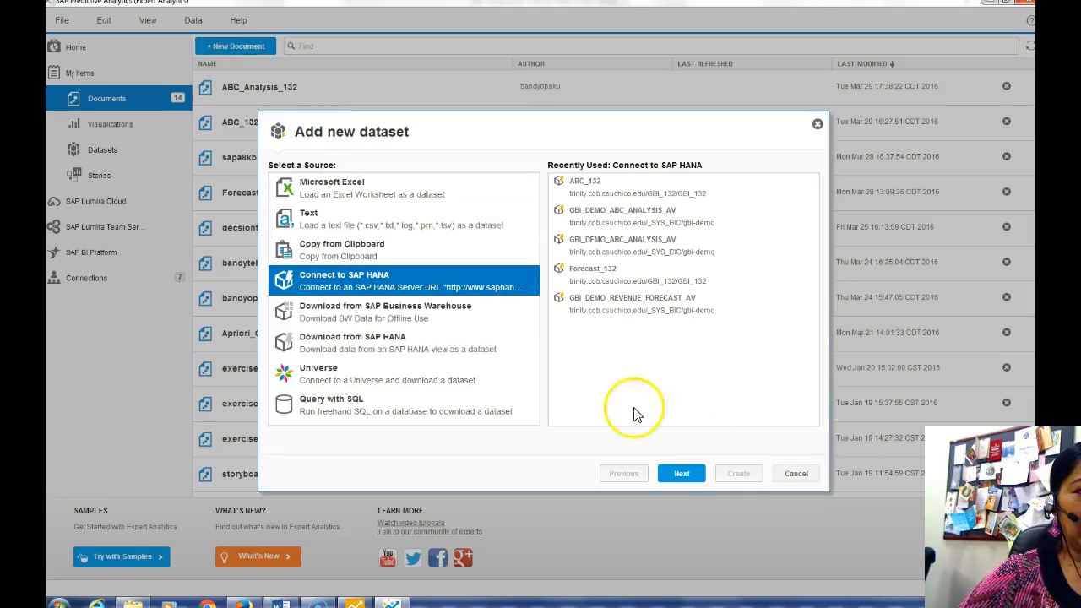
left_click(682, 473)
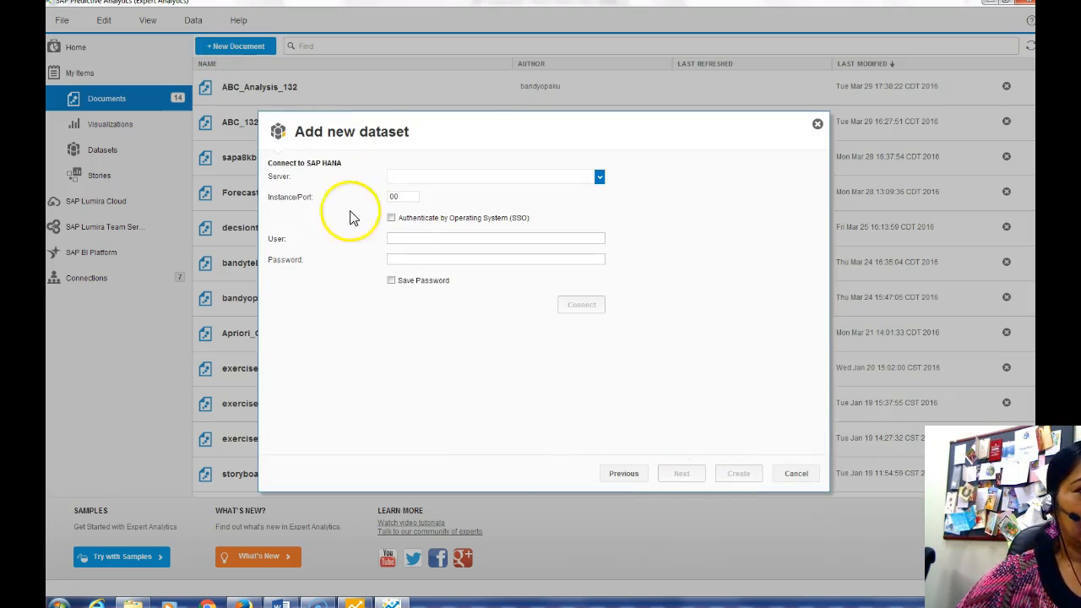
left_click(600, 176)
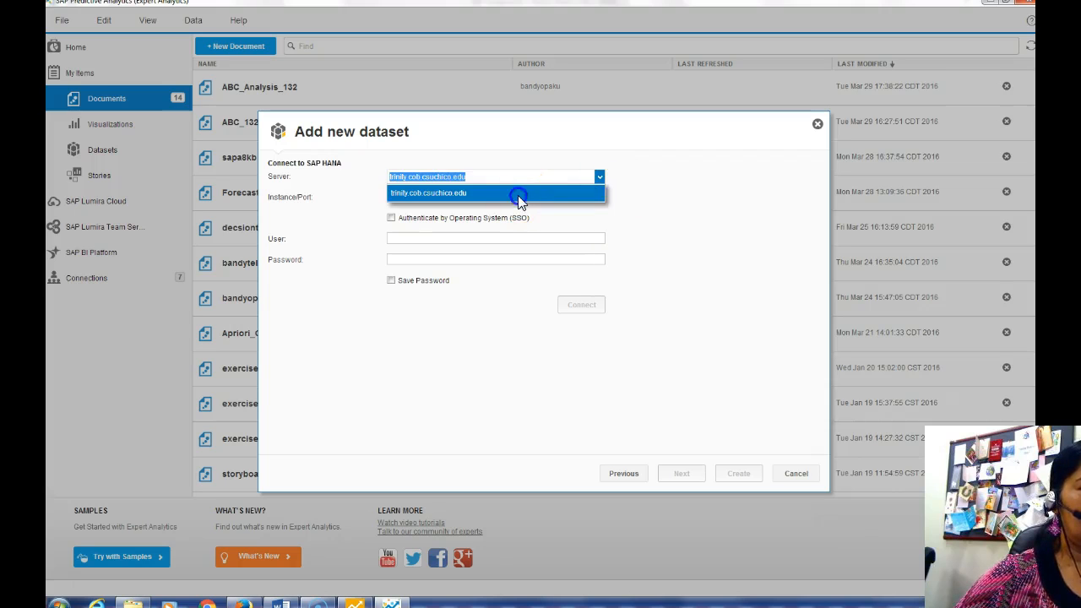
left_click(518, 195)
type("0041")
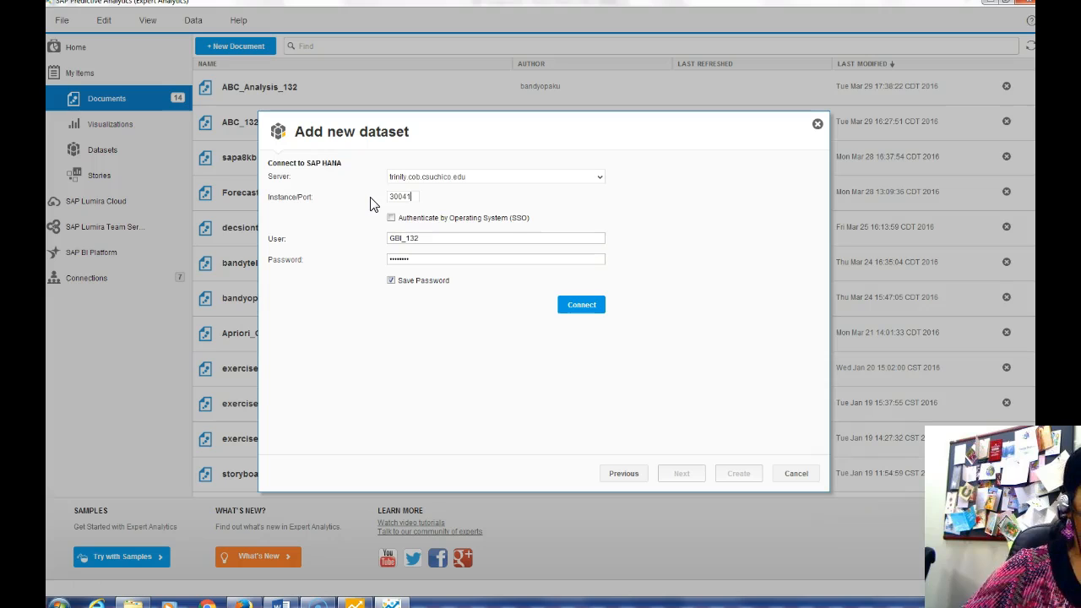
left_click(589, 308)
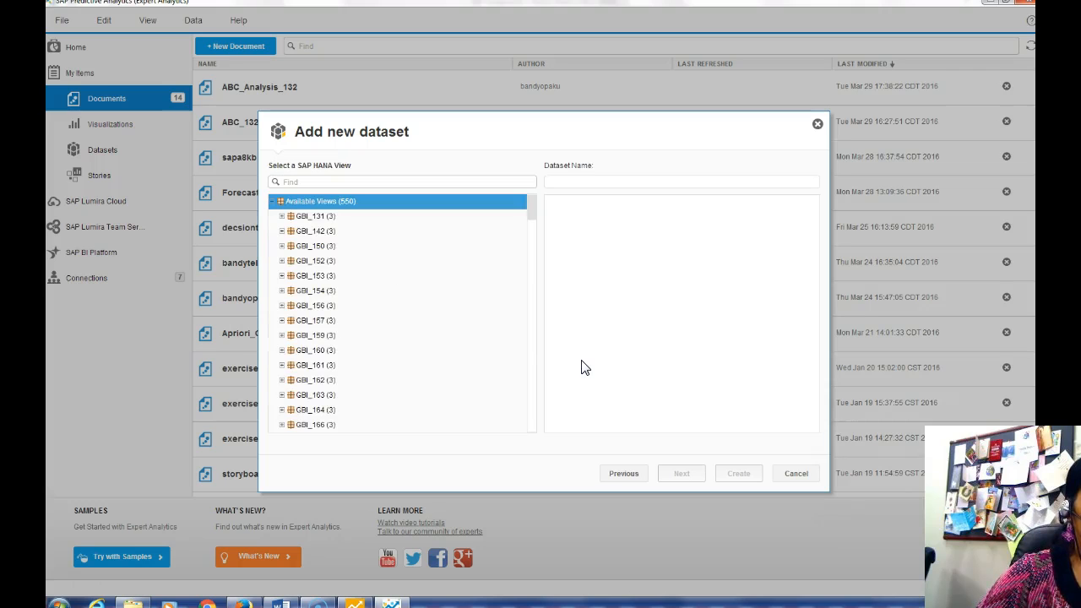
Search for GBI_DEMO and choose the GBI_DEMO_ABC_ANALYSIS_AV view as the source
left_click(295, 181)
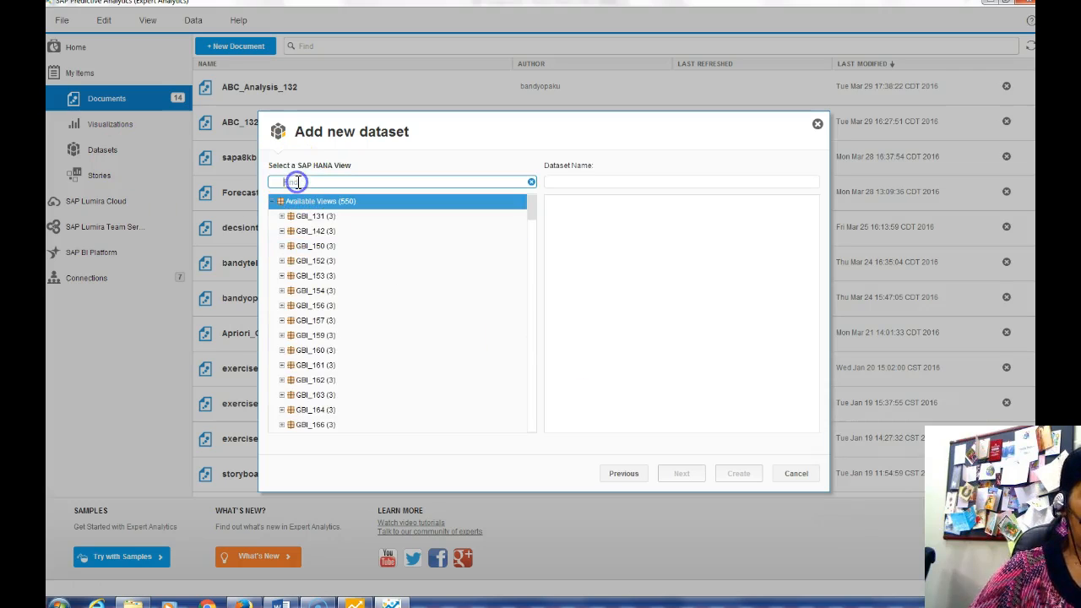
type("GBI_DEMO")
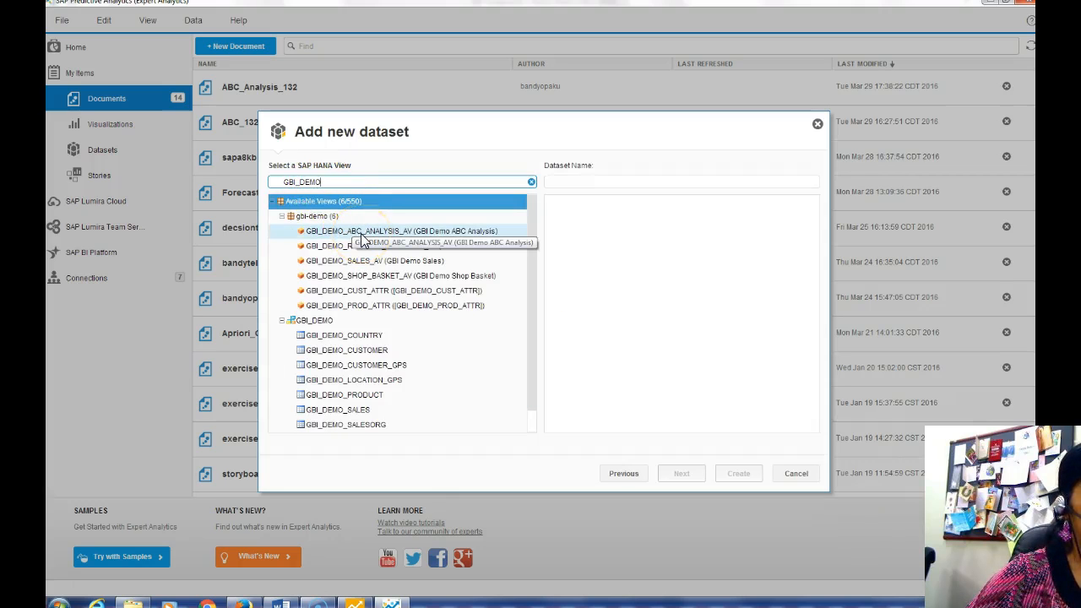
left_click(359, 235)
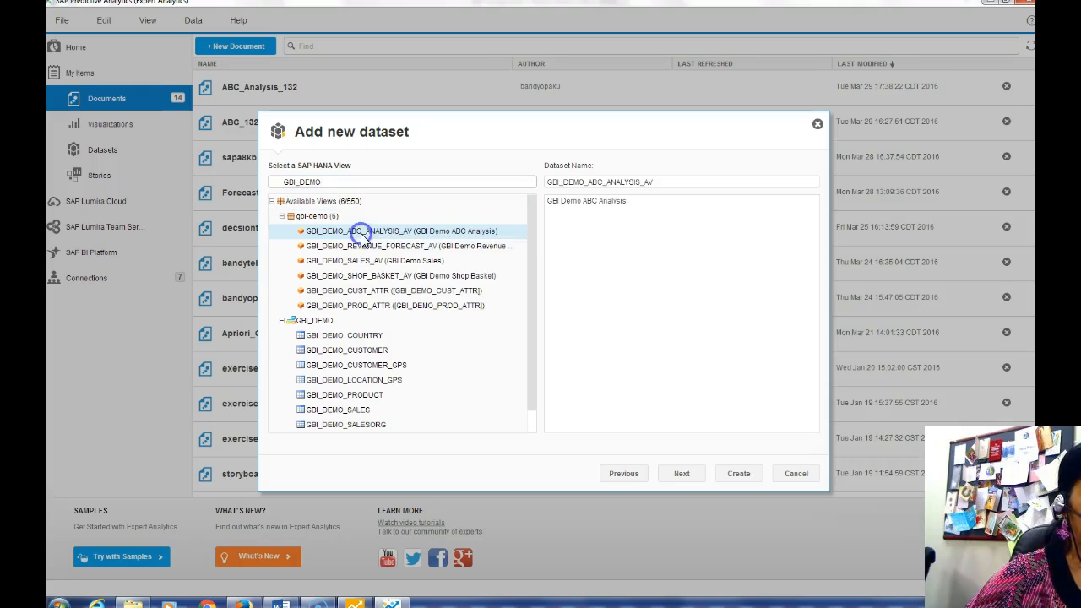
left_click(675, 482)
left_click(682, 475)
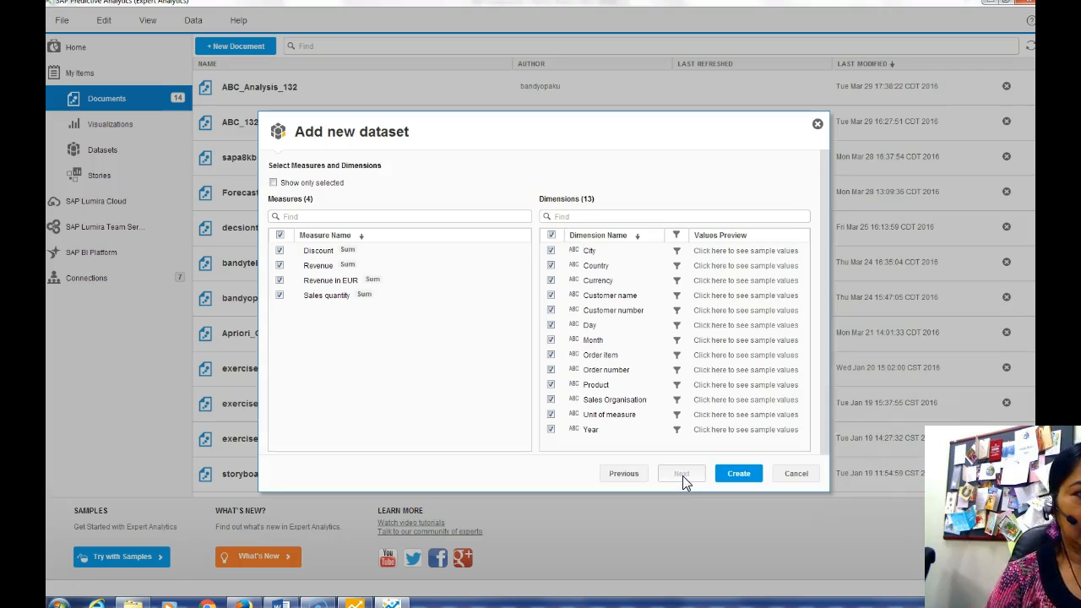
Keep only Revenue in EUR, Customer name and Customer number, and create the dataset
left_click(280, 235)
left_click(280, 279)
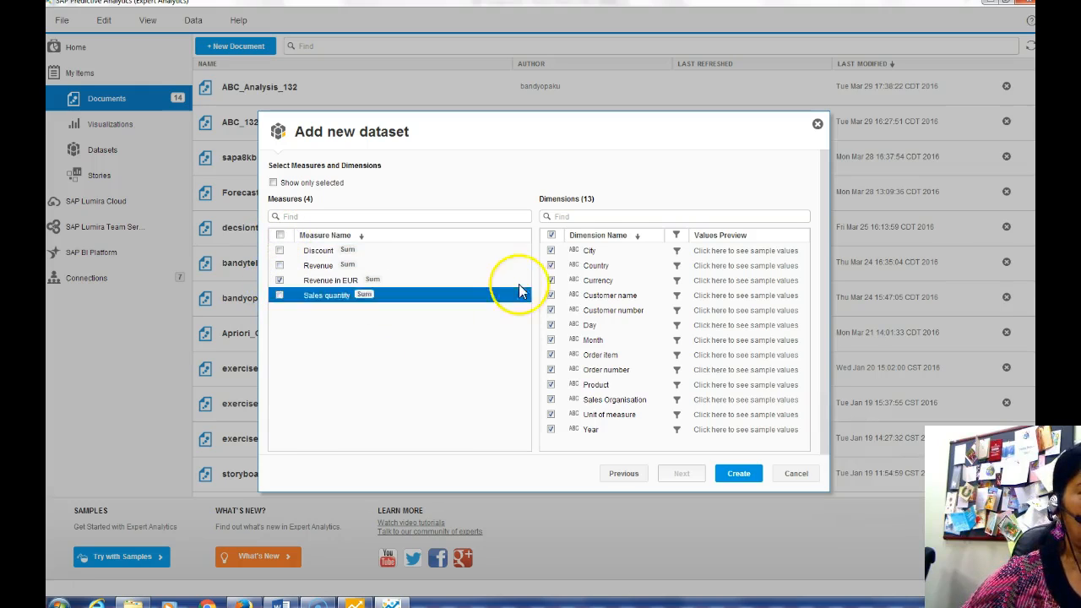
left_click(551, 236)
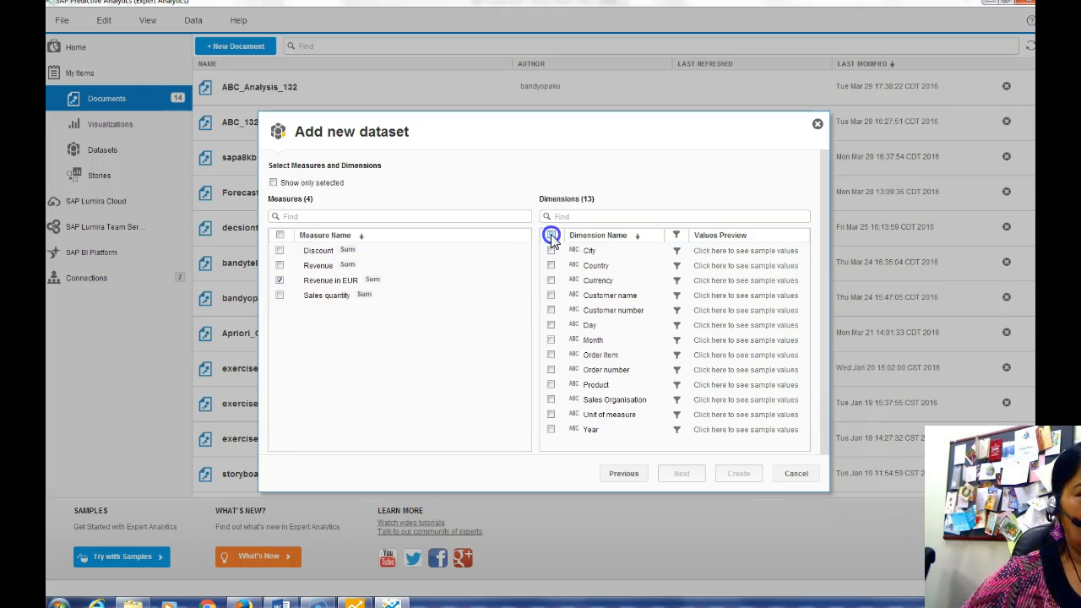
left_click(550, 295)
left_click(551, 310)
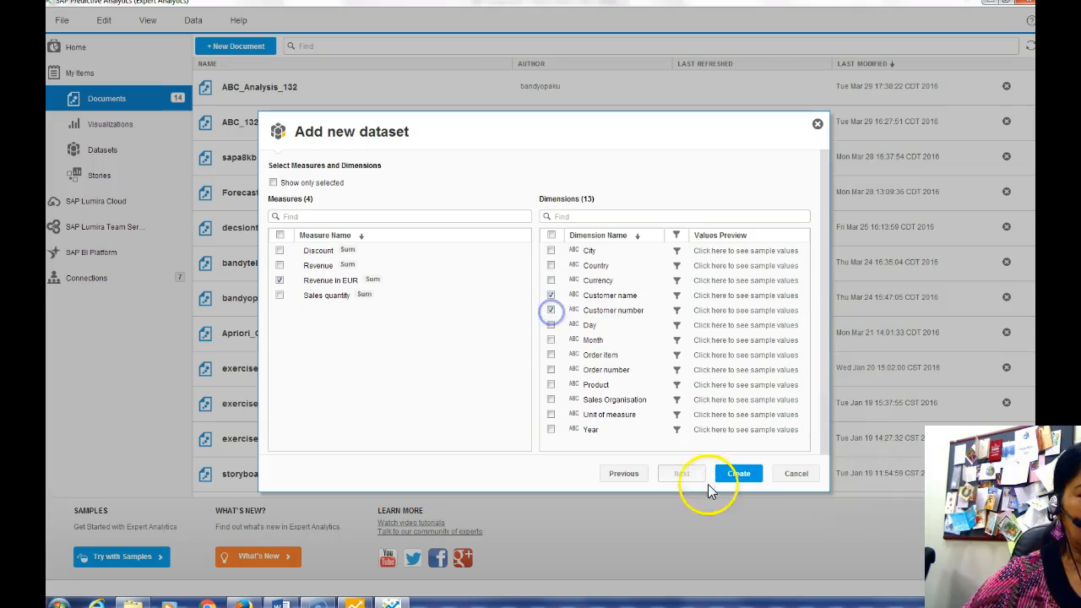
left_click(734, 475)
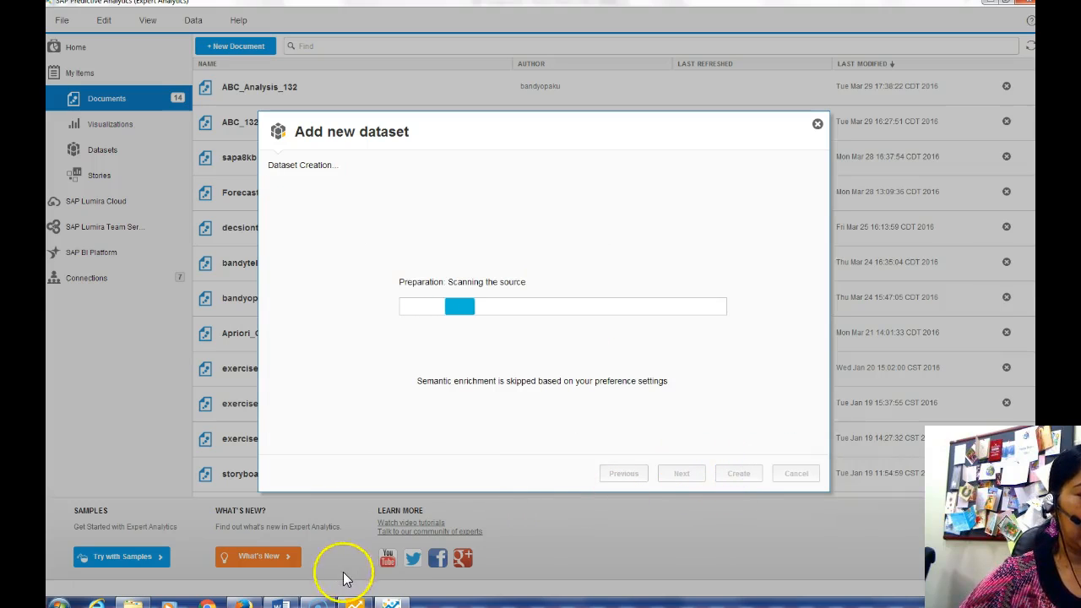
left_click(282, 603)
Read section 2.2 'Analyze the data' in the case study, then return to Expert Analytics
scroll(467, 515, "down", 10)
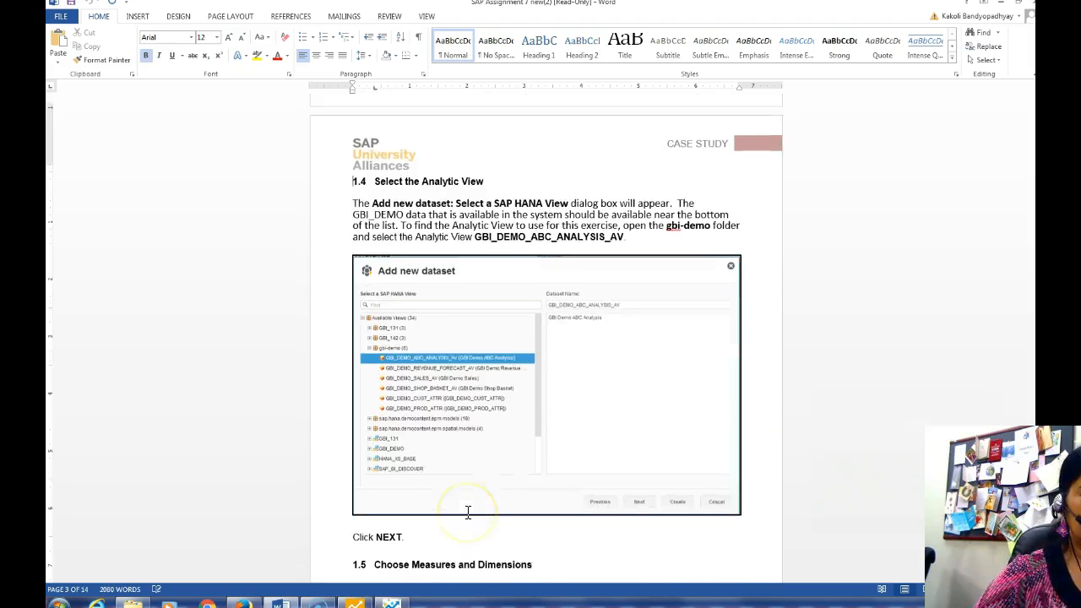
scroll(467, 515, "down", 18)
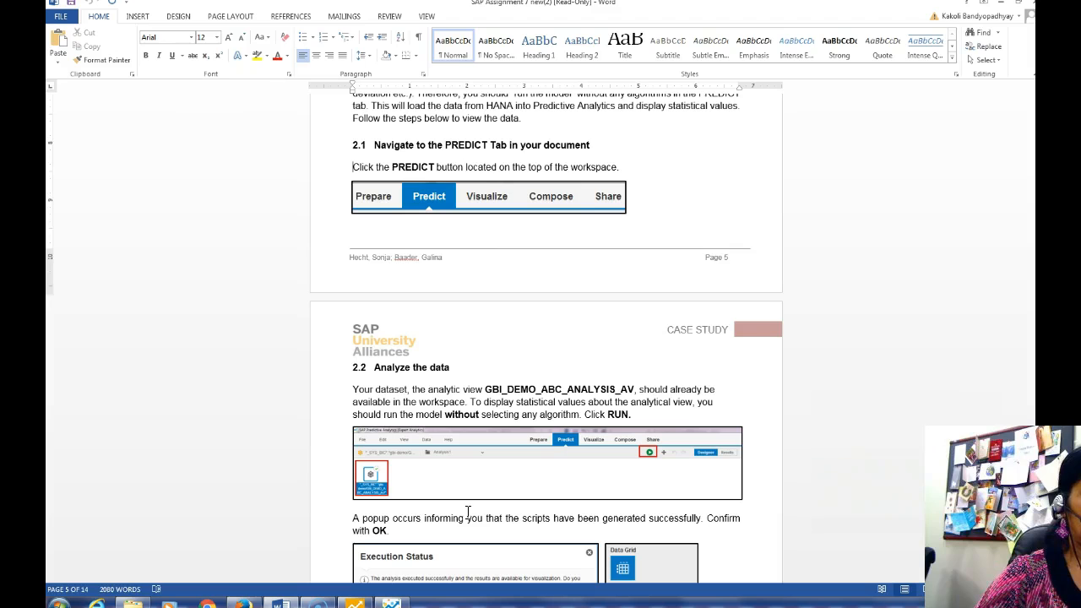
scroll(467, 512, "down", 5)
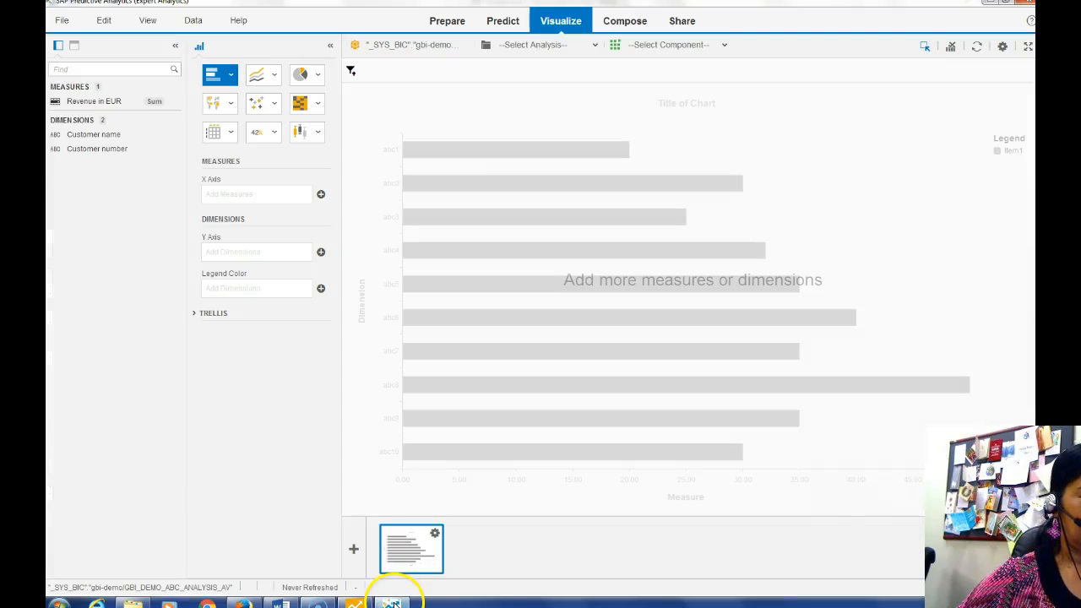
left_click(389, 601)
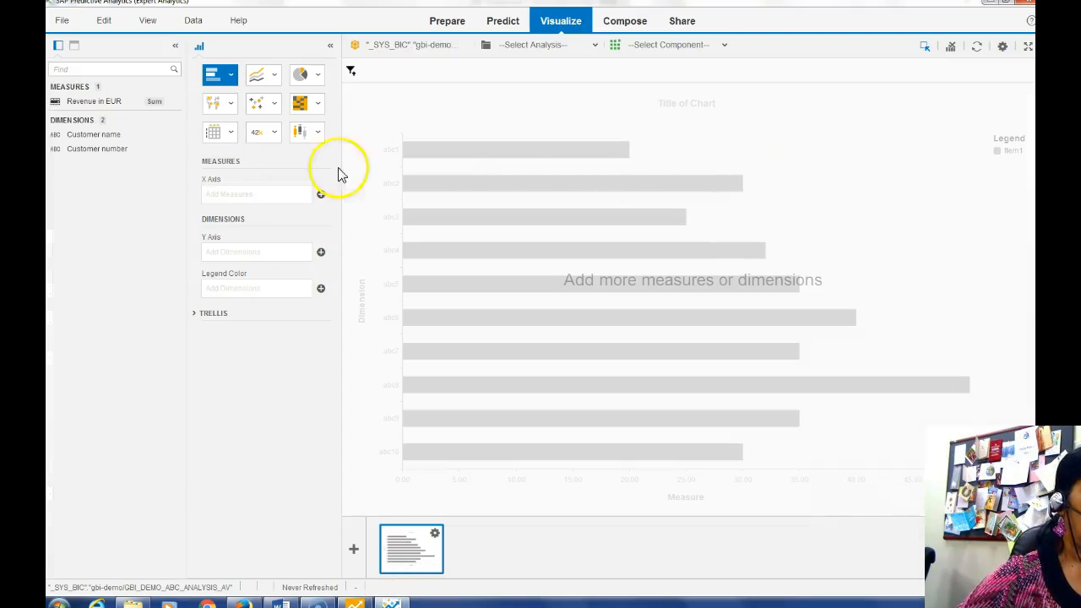
Run the dataset in Predict with no algorithm and show the REVENUE_EUR statistical summary
left_click(505, 30)
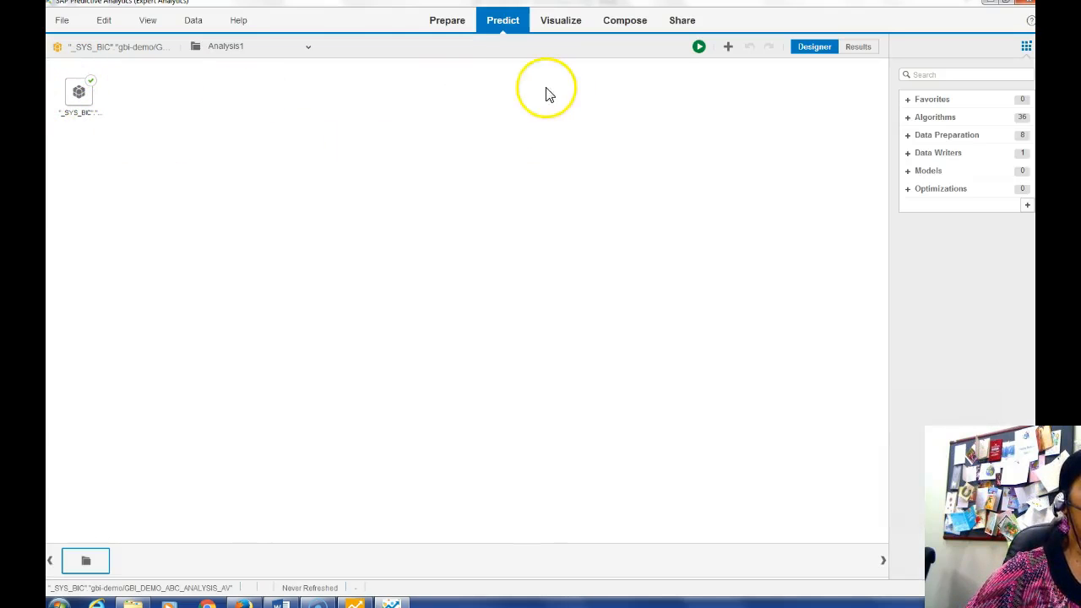
left_click(699, 51)
left_click(649, 330)
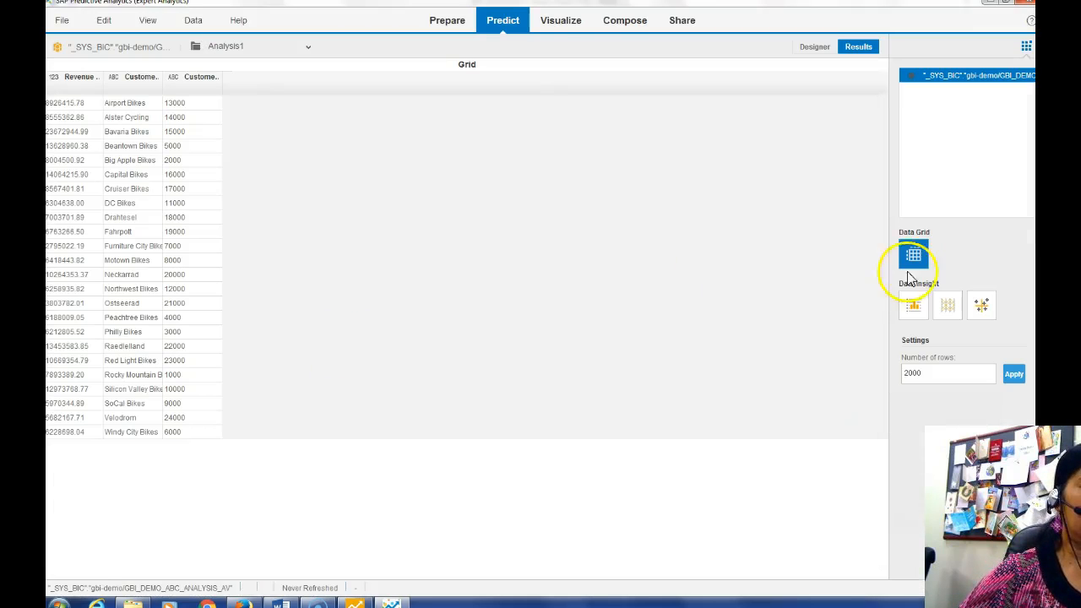
left_click(912, 306)
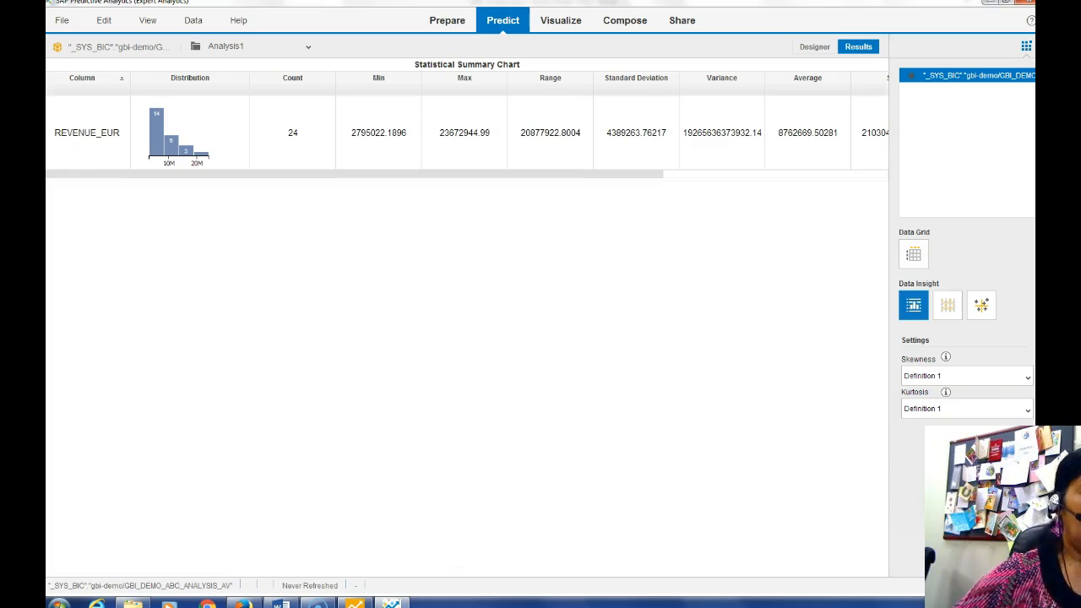
left_click(281, 602)
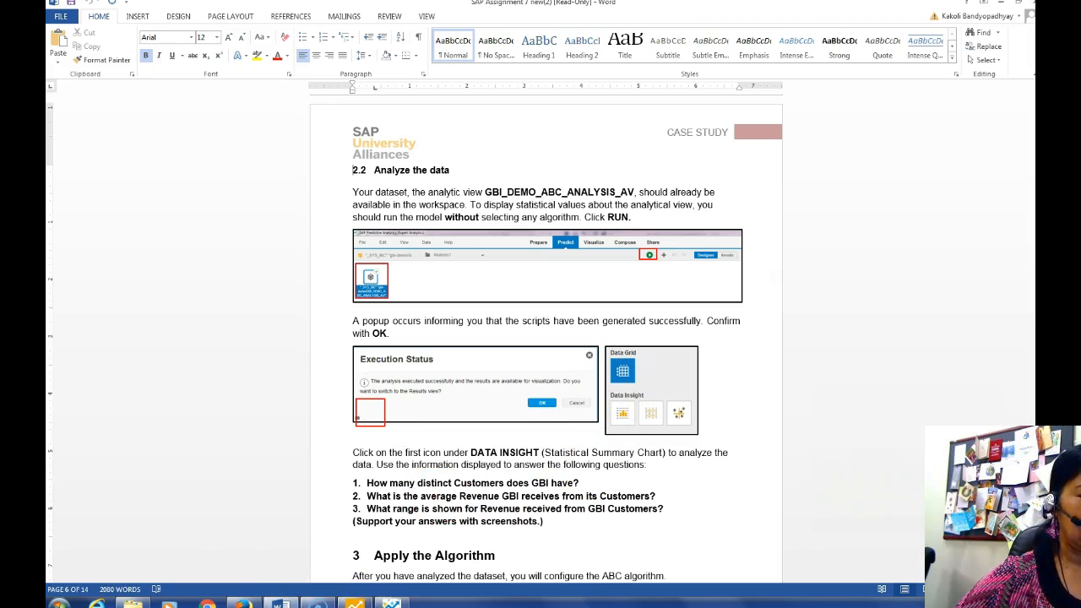
Compare the REVENUE_EUR summary (average 8762669.50281) against the case study questions
mouse_move(281, 602)
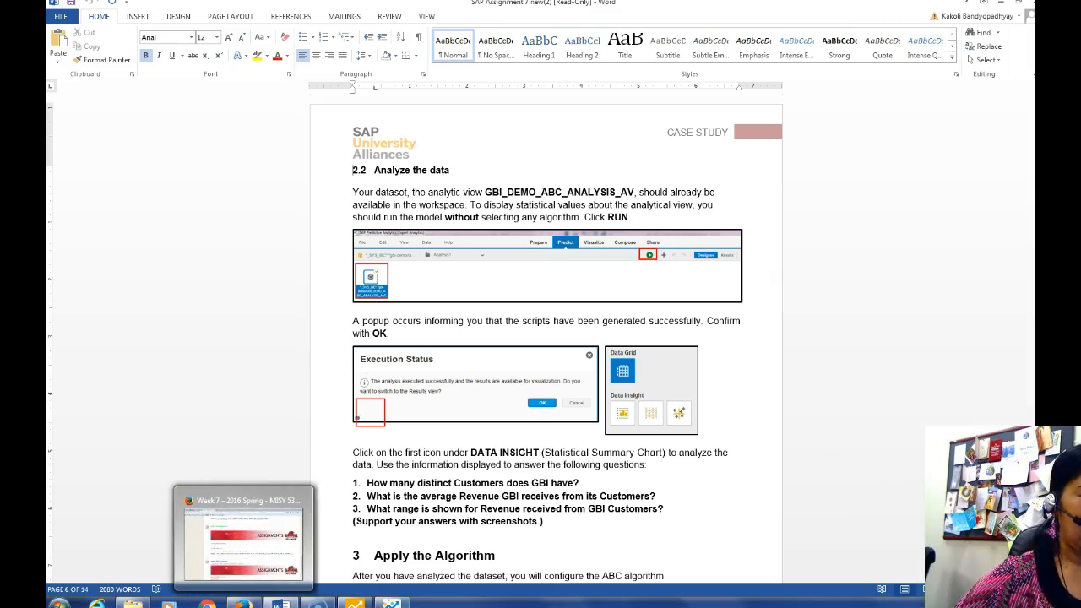
left_click(392, 603)
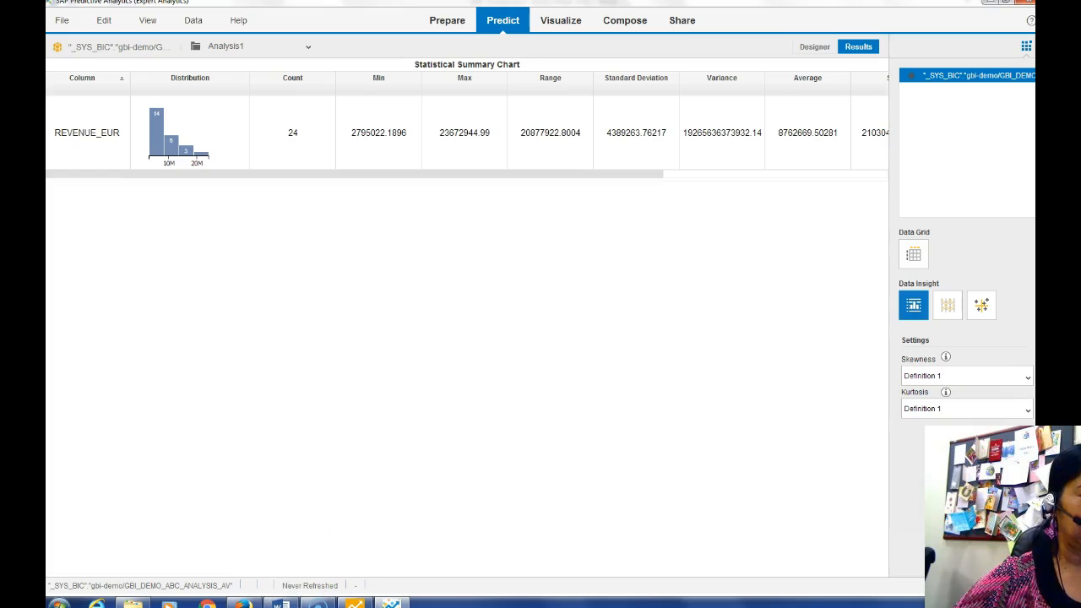
left_click(281, 604)
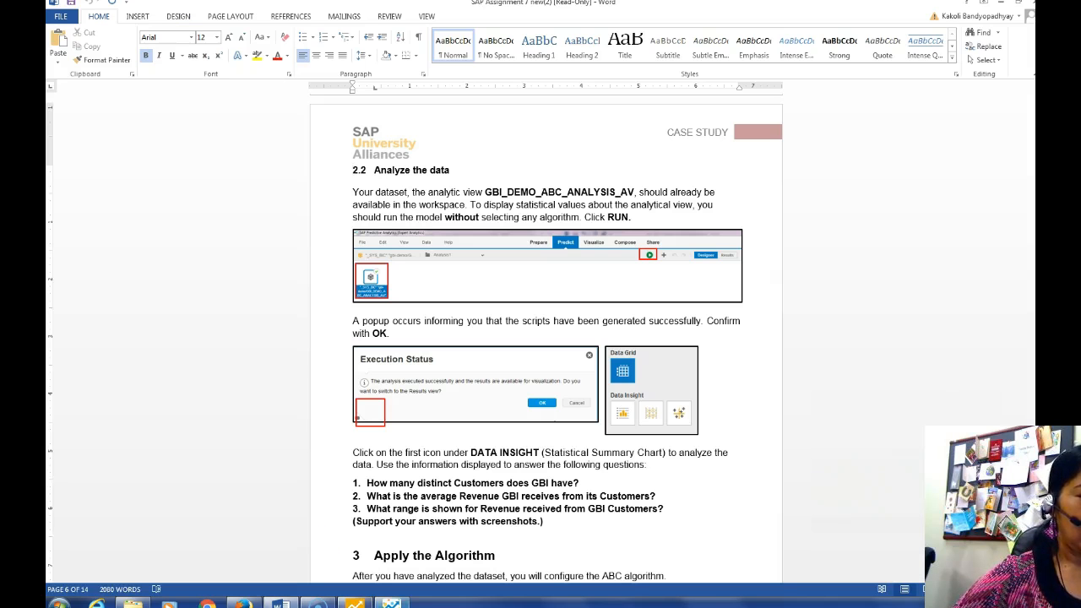
left_click(390, 603)
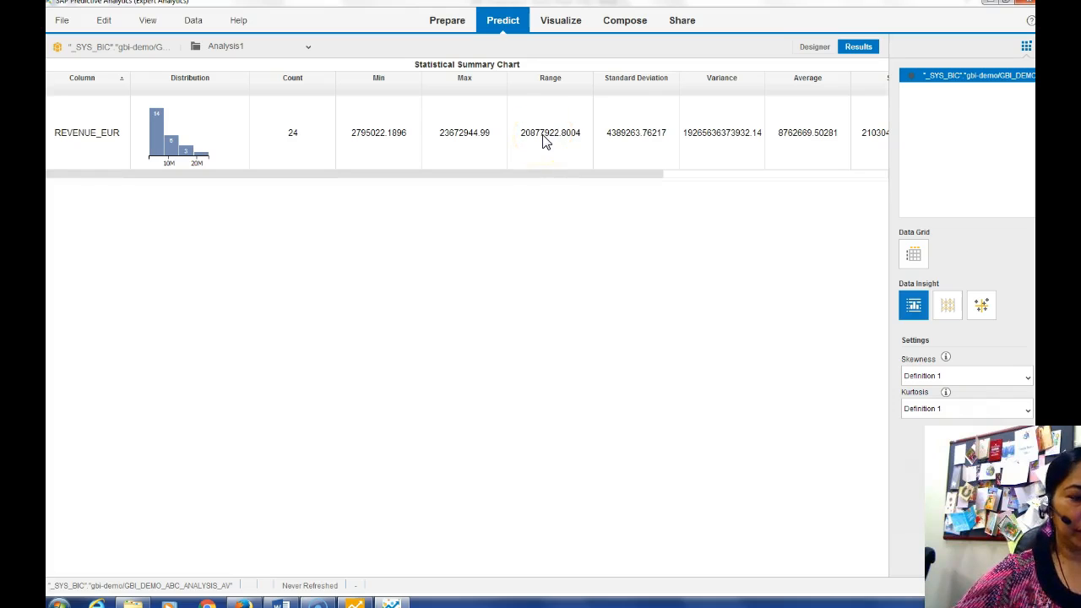
Read ahead to section 3.4 in the case study, then go to the Designer canvas
left_click(282, 603)
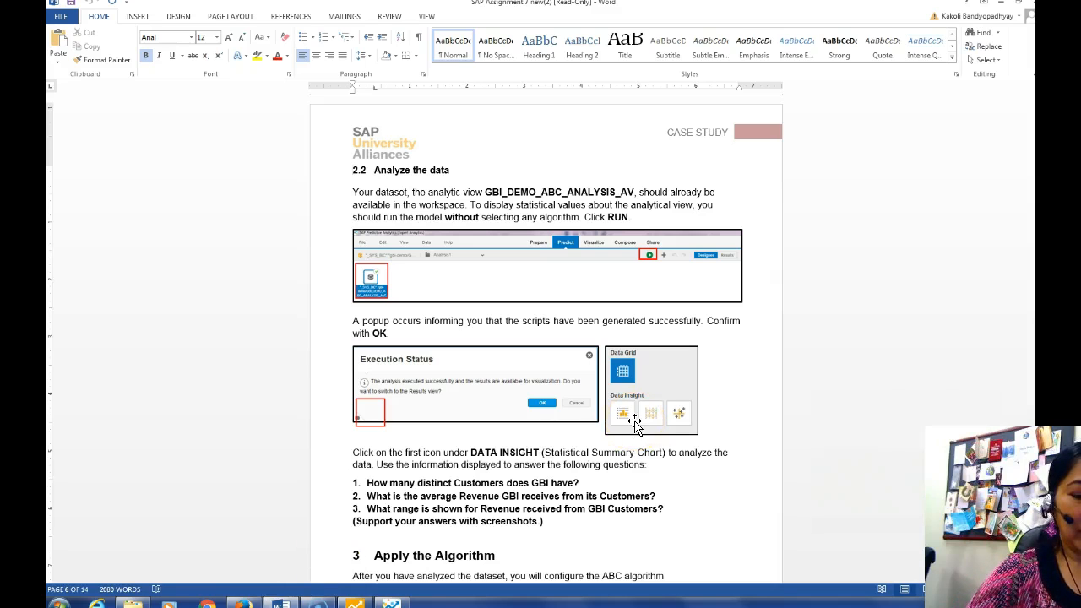
scroll(635, 424, "down", 10)
scroll(635, 420, "down", 13)
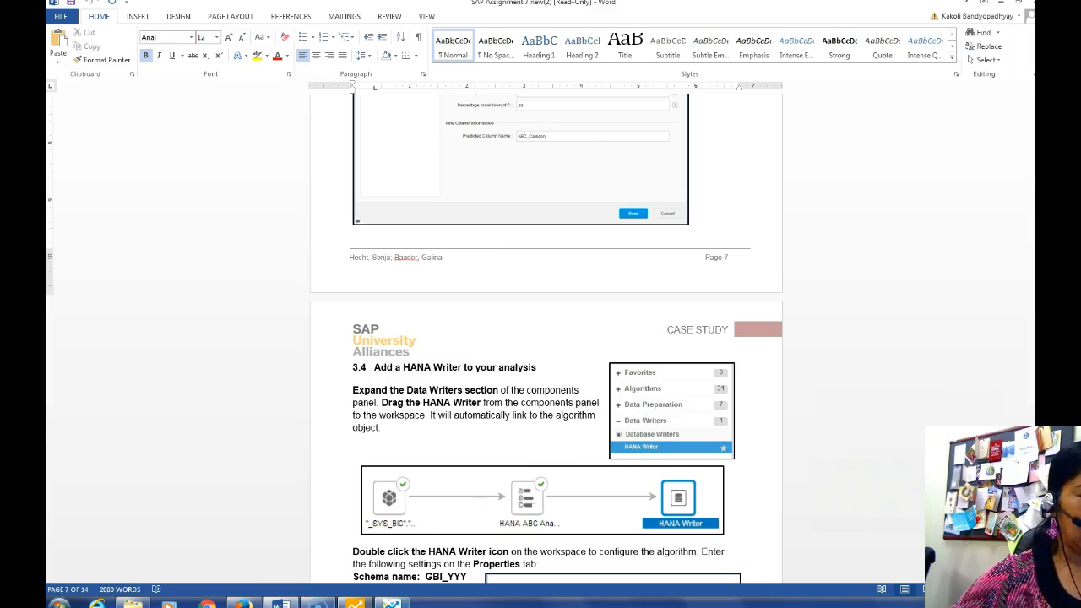
left_click(391, 603)
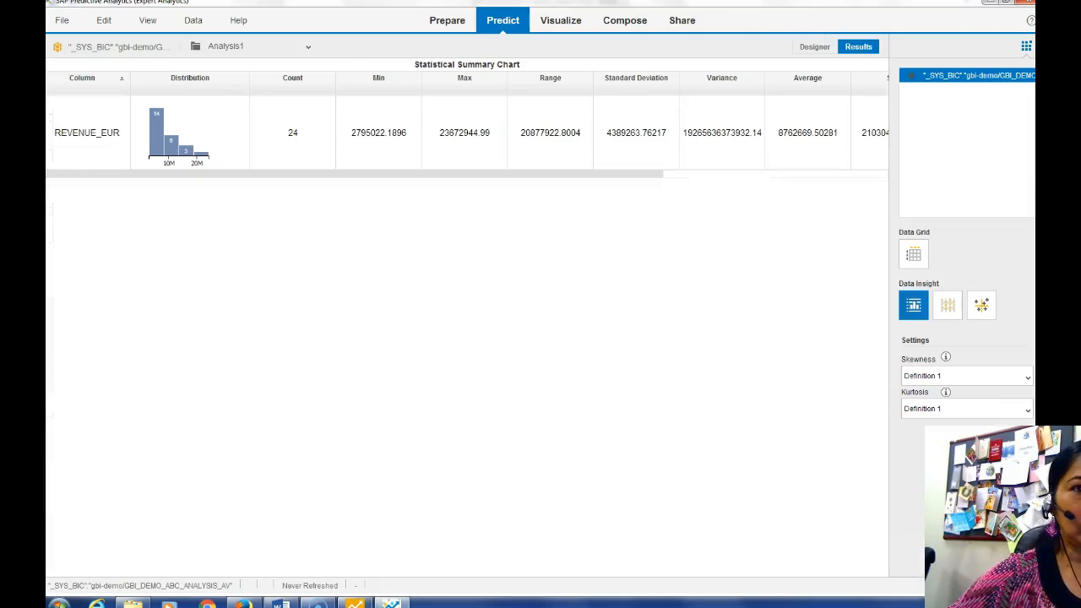
left_click(814, 46)
Add a HANA ABC Analysis step after the dataset and open its settings
left_click(933, 117)
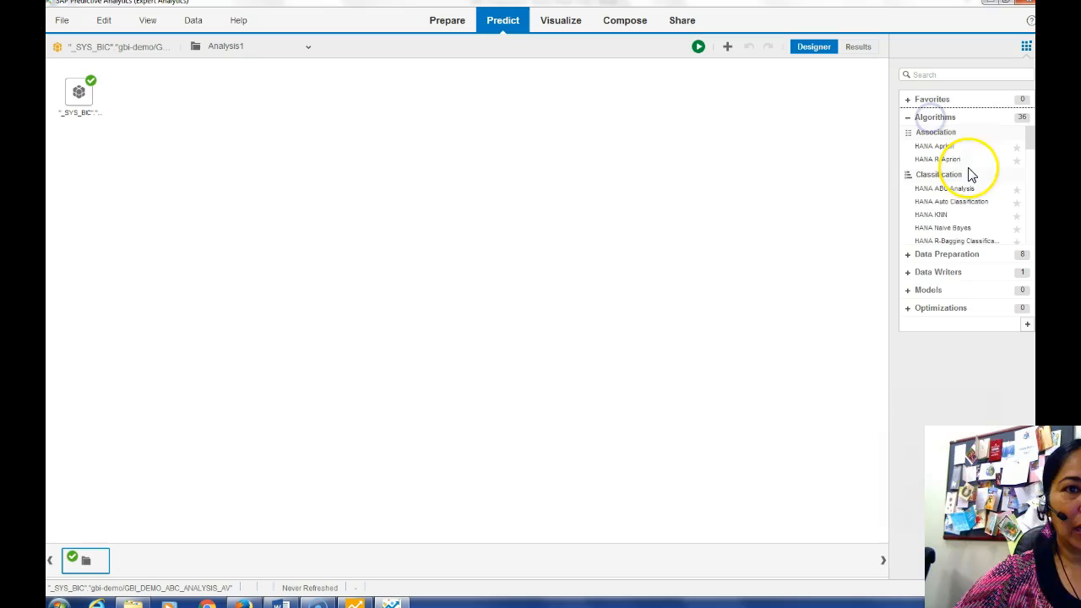
left_click(947, 190)
double_click(947, 189)
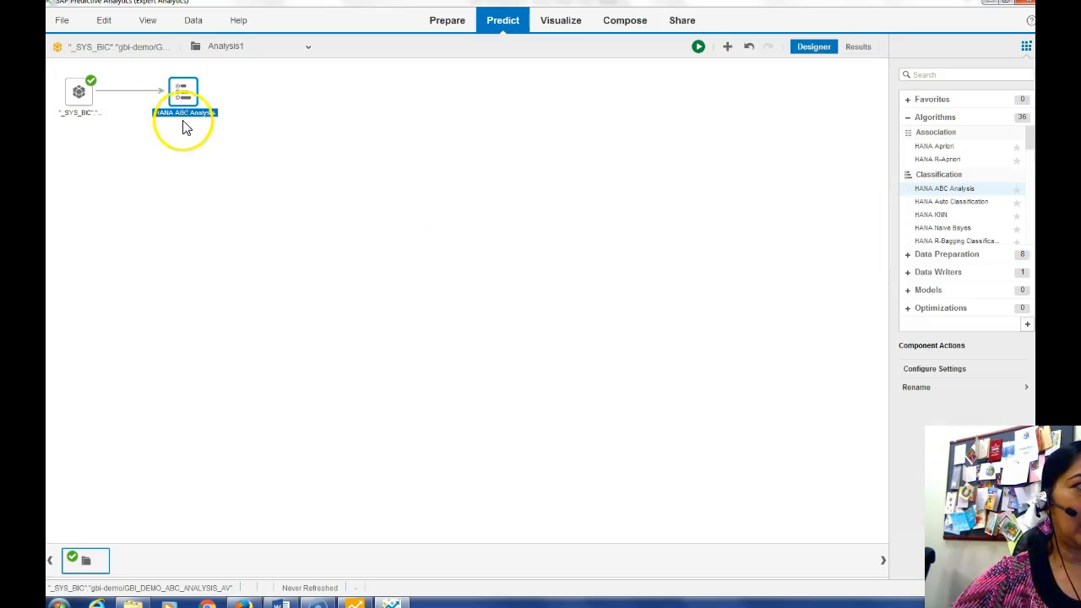
right_click(191, 101)
left_click(233, 216)
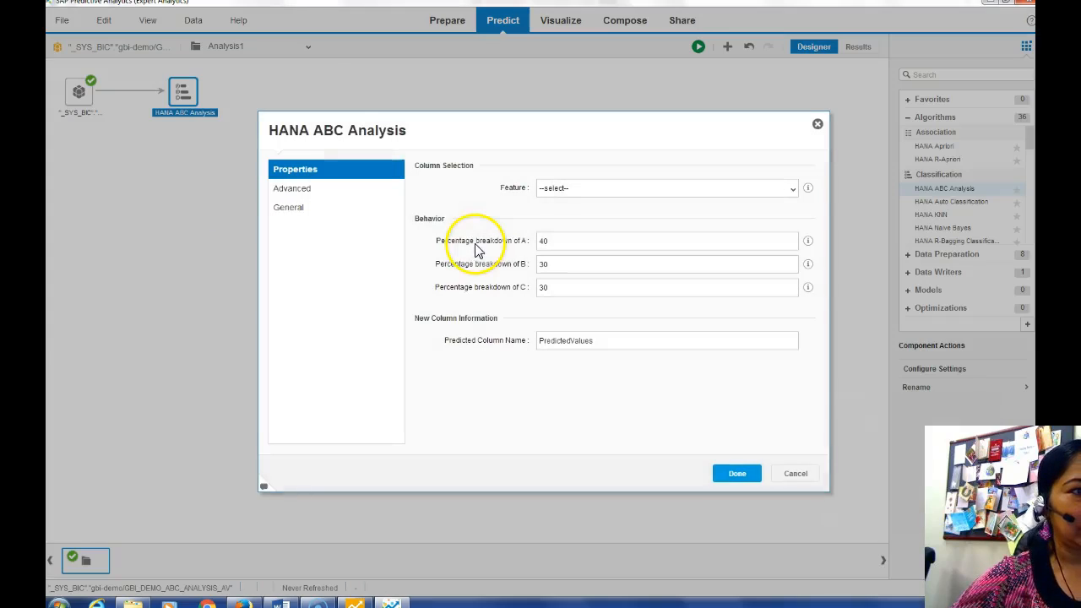
Set the ABC feature to Revenue in EUR with A/B/C percentages 20, 60, 20
left_click(792, 187)
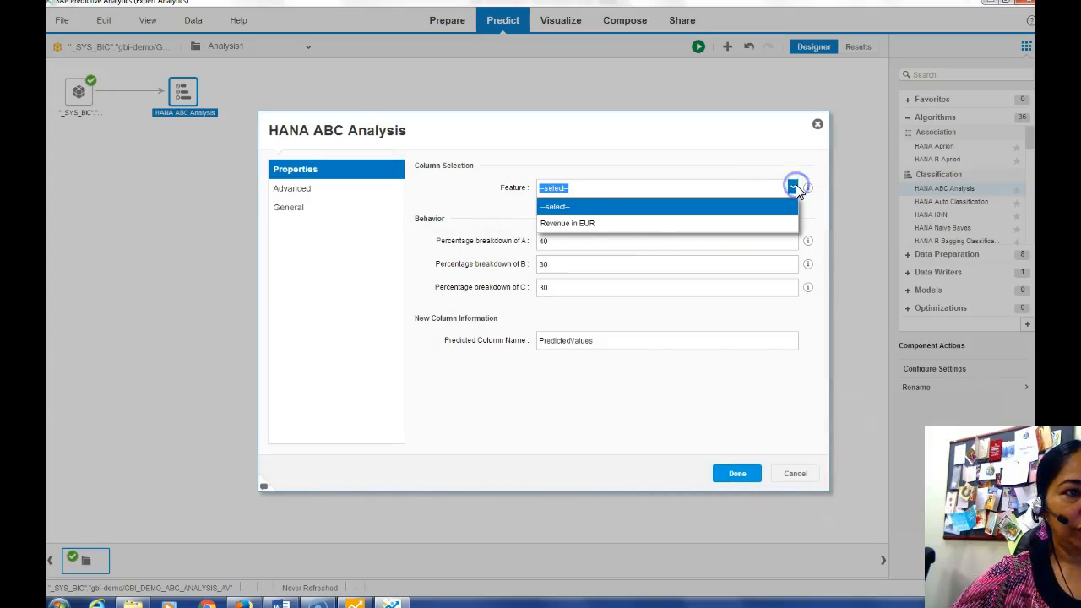
left_click(622, 224)
double_click(547, 242)
type("20")
double_click(548, 289)
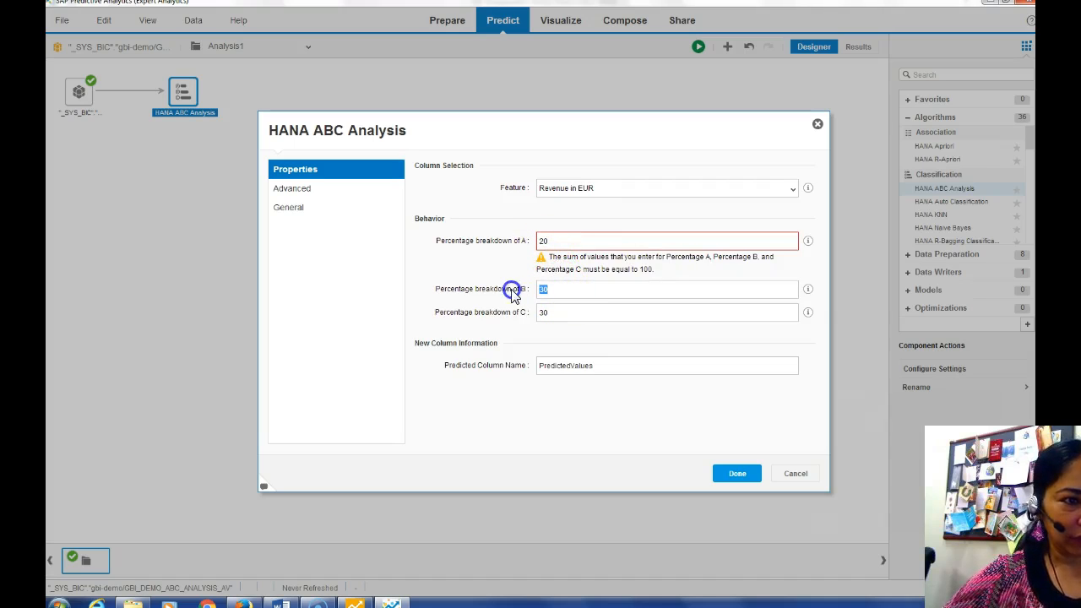
type("60")
double_click(553, 337)
type("20")
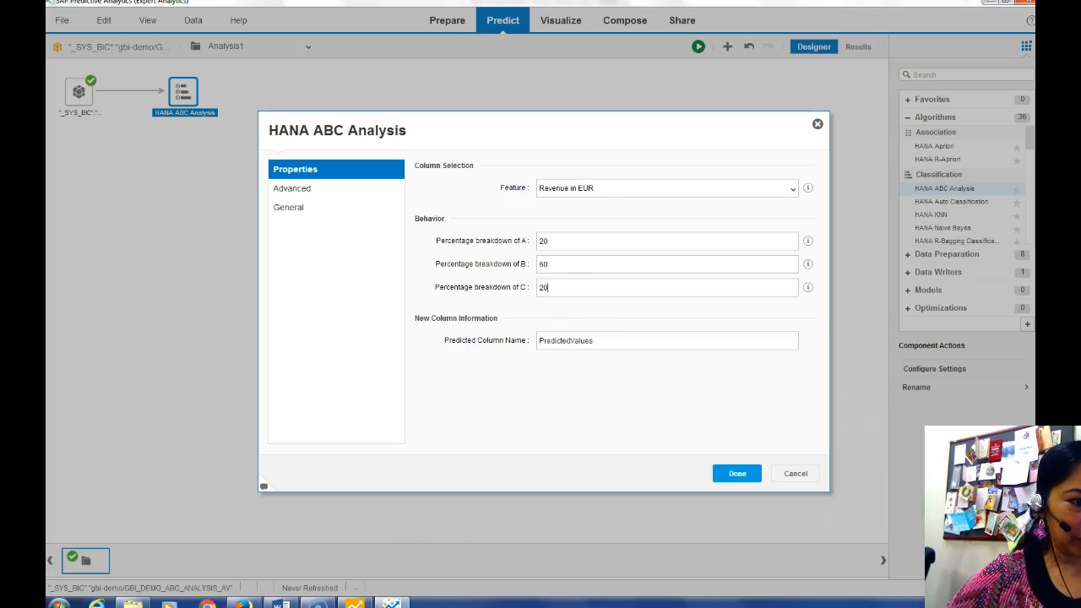
Recheck the ABC settings in section 3.3 of the case study, ending at section 3.4
left_click(282, 603)
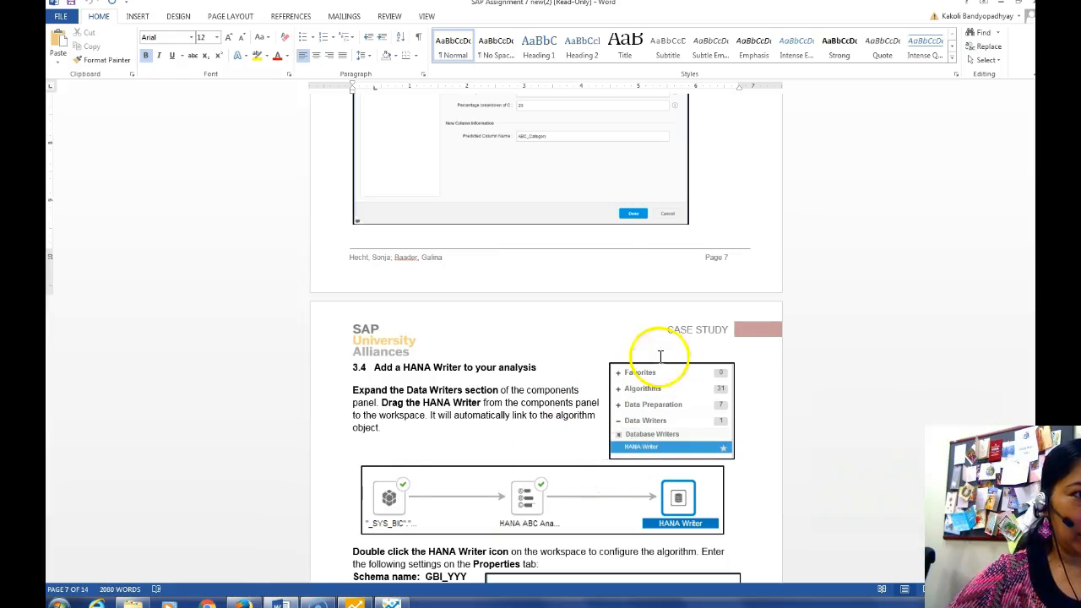
scroll(1029, 217, "up", 10)
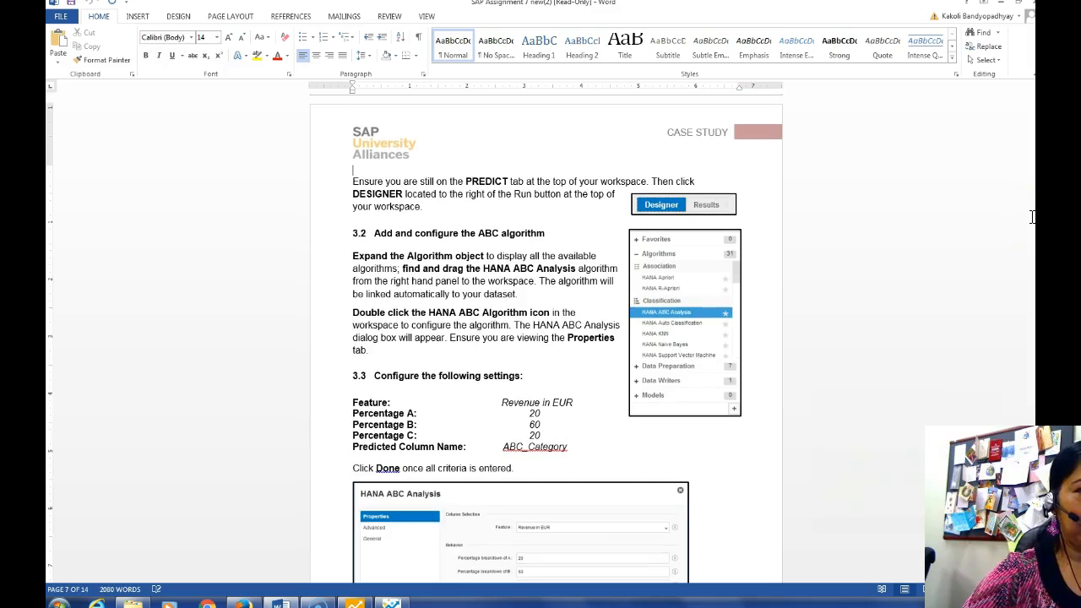
scroll(1031, 217, "down", 10)
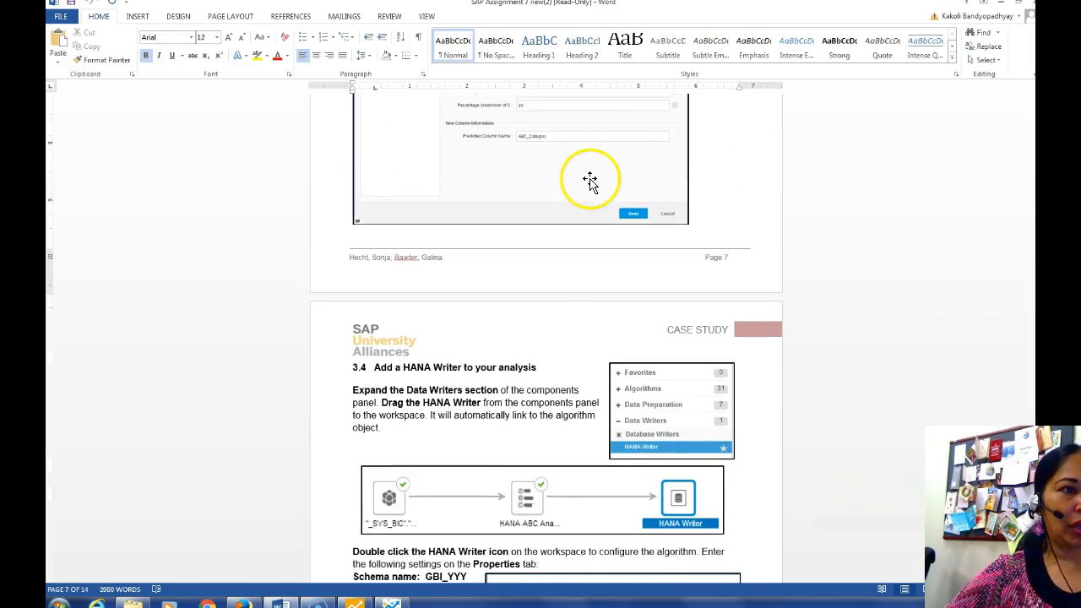
Rename the predicted column to ABC_Category and confirm the HANA ABC Analysis settings
left_click(391, 603)
left_click_drag(603, 343, 512, 336)
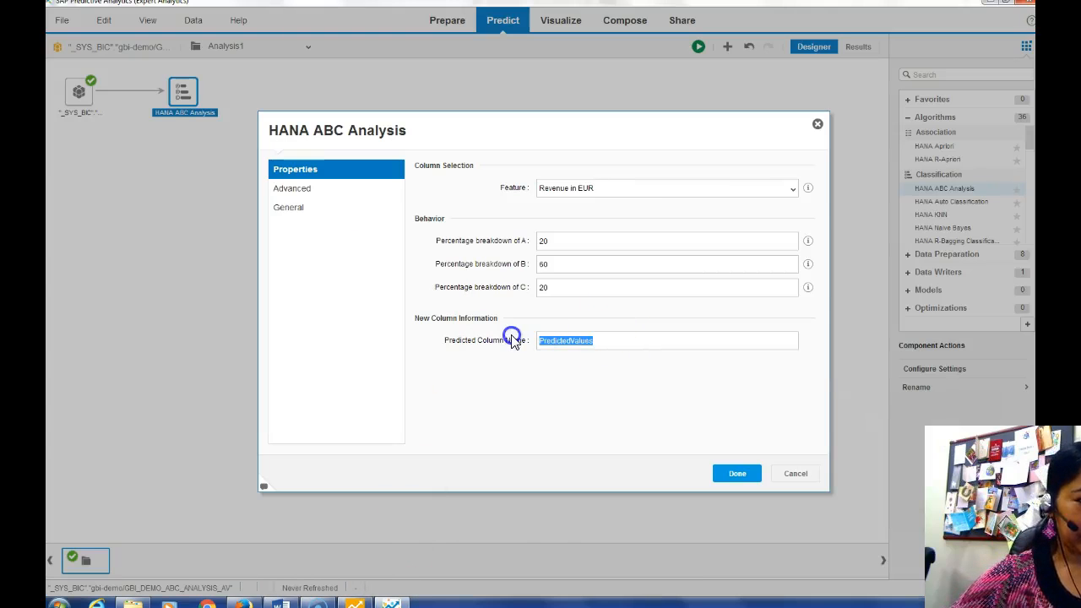
type("ABC_Category")
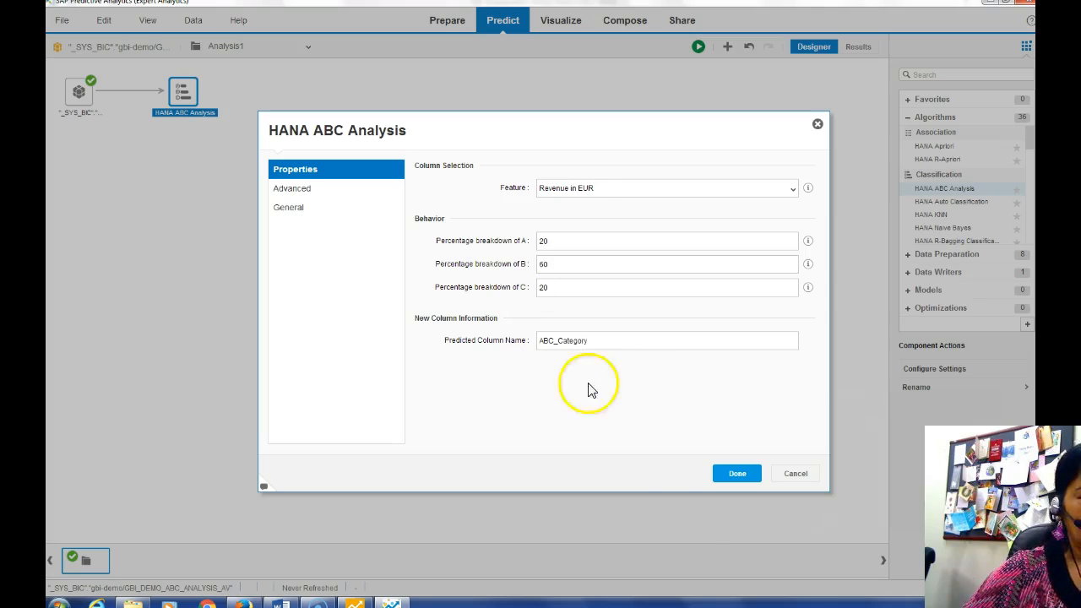
left_click(733, 474)
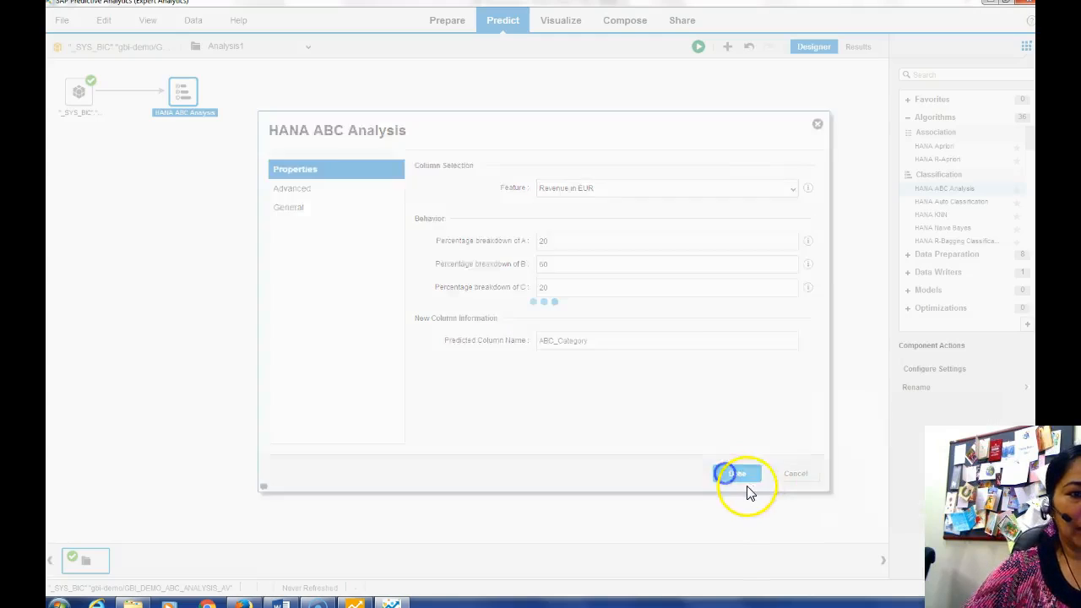
left_click(766, 463)
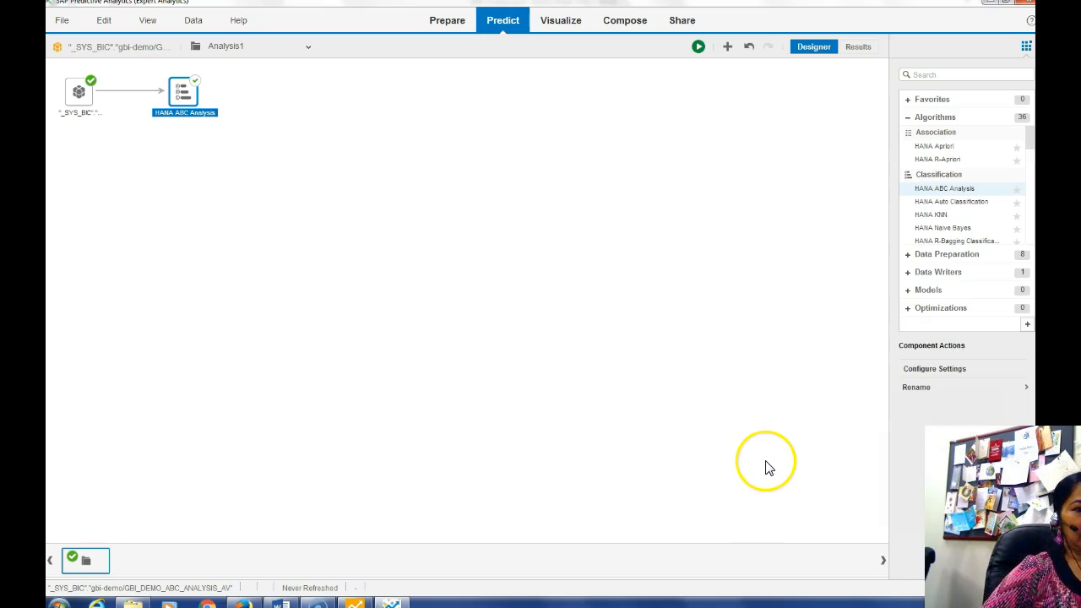
Add a HANA Writer after the ABC analysis step and open its settings
left_click(906, 275)
left_click(935, 188)
left_click_drag(936, 188, 318, 96)
right_click(326, 96)
left_click(396, 209)
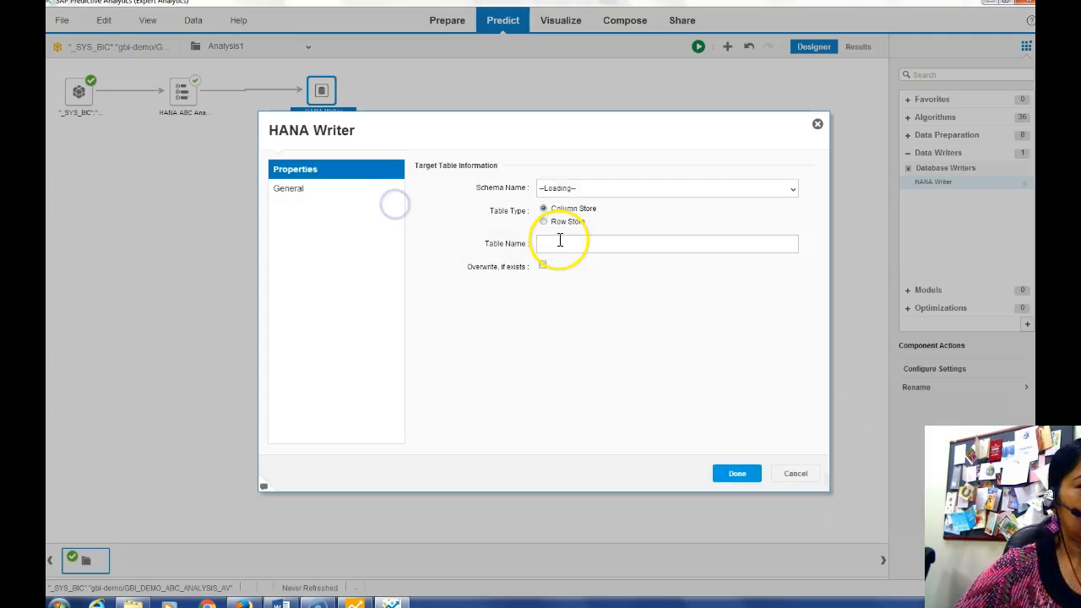
Configure the writer for schema GBI_132, table ABC_132, with overwrite enabled
left_click(792, 189)
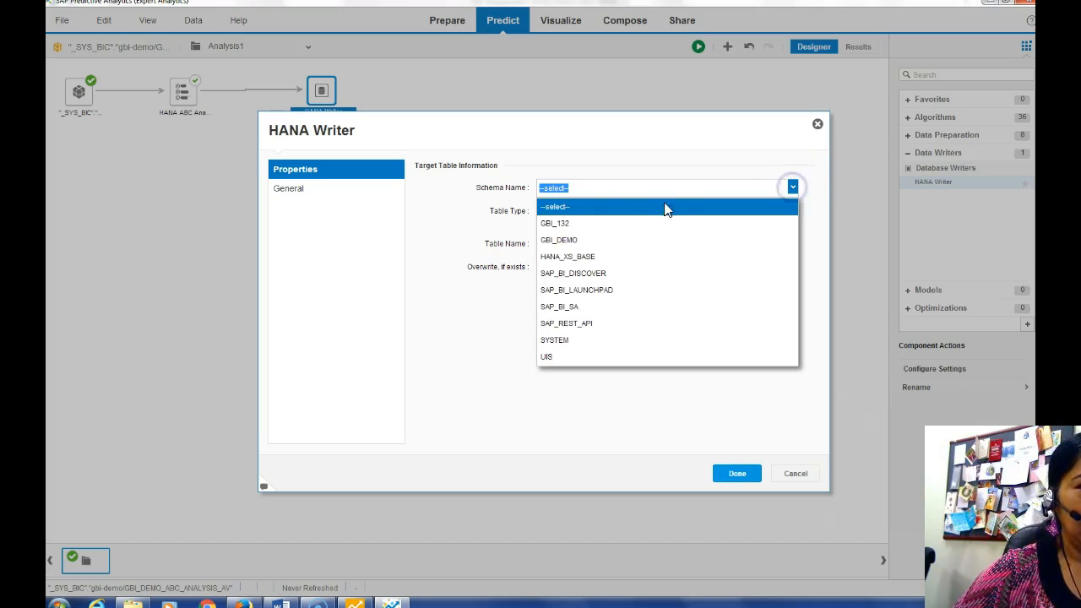
left_click(562, 222)
left_click(551, 244)
left_click(280, 603)
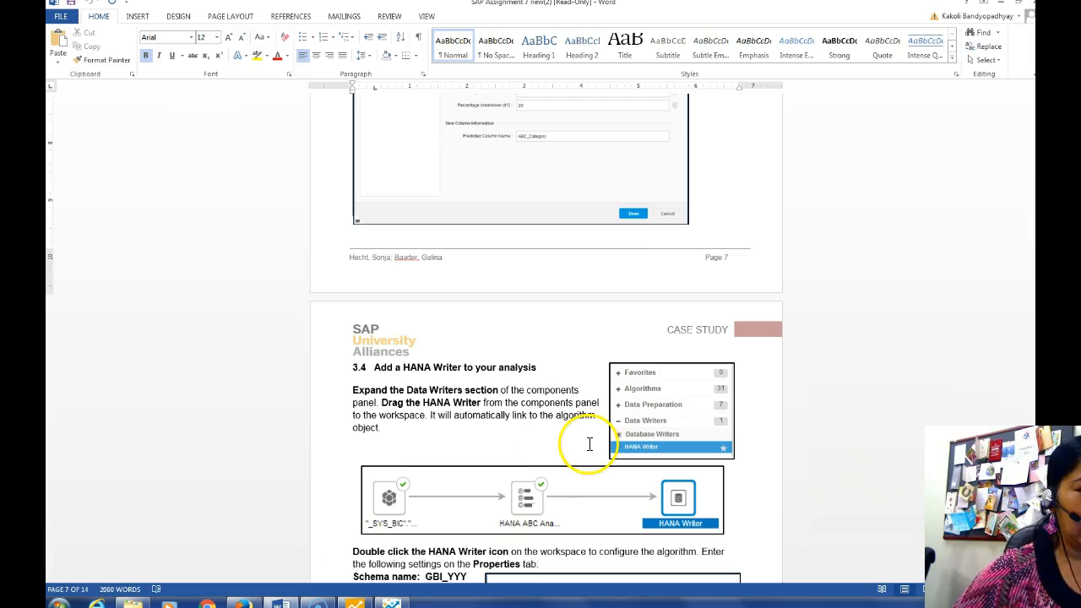
scroll(590, 445, "down", 5)
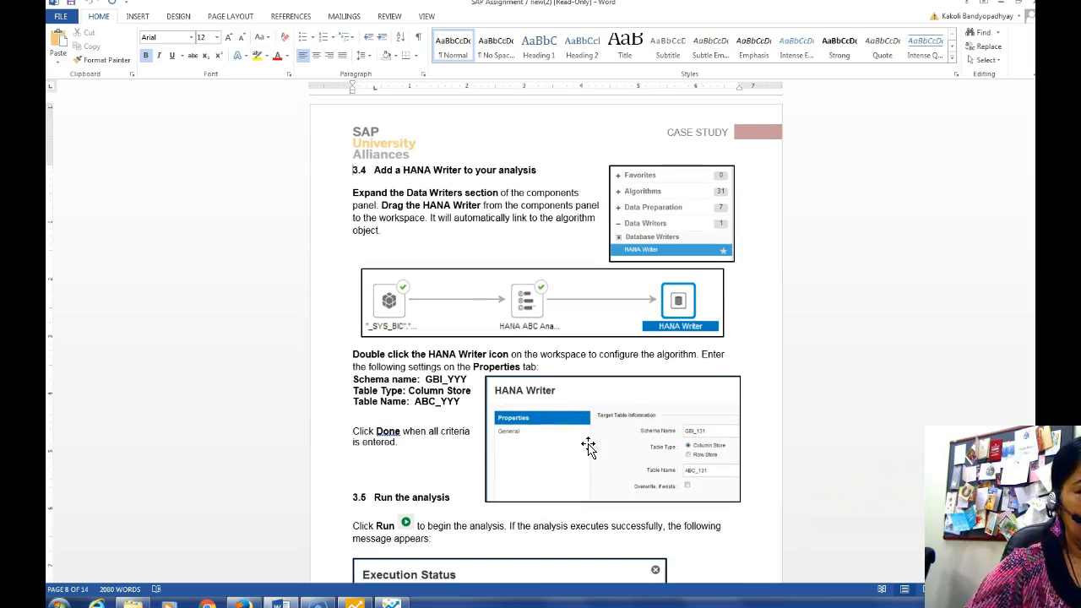
left_click(389, 601)
left_click(537, 253)
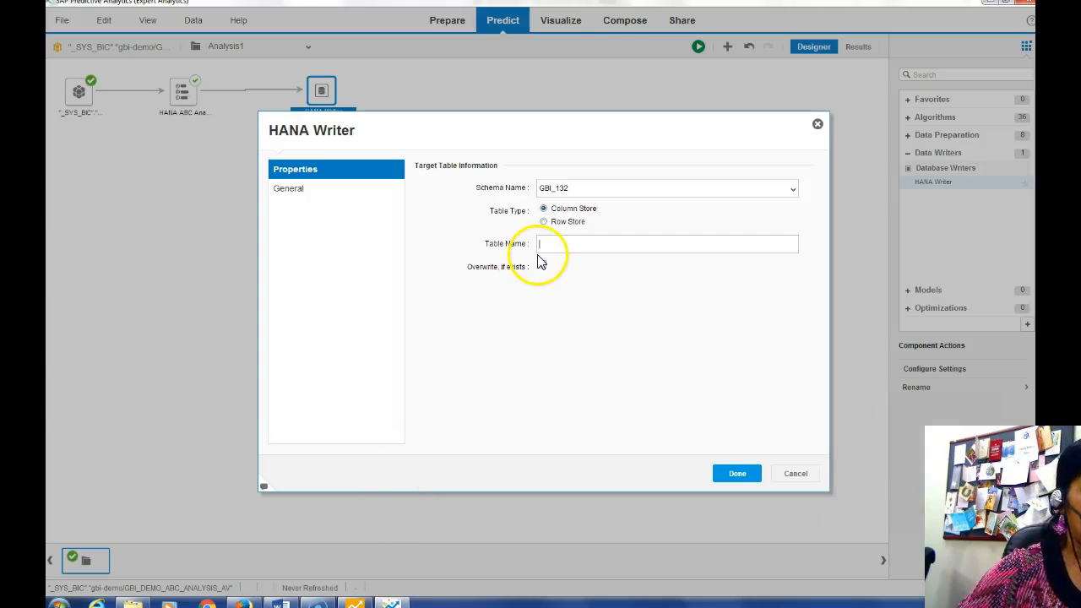
type("ABC_")
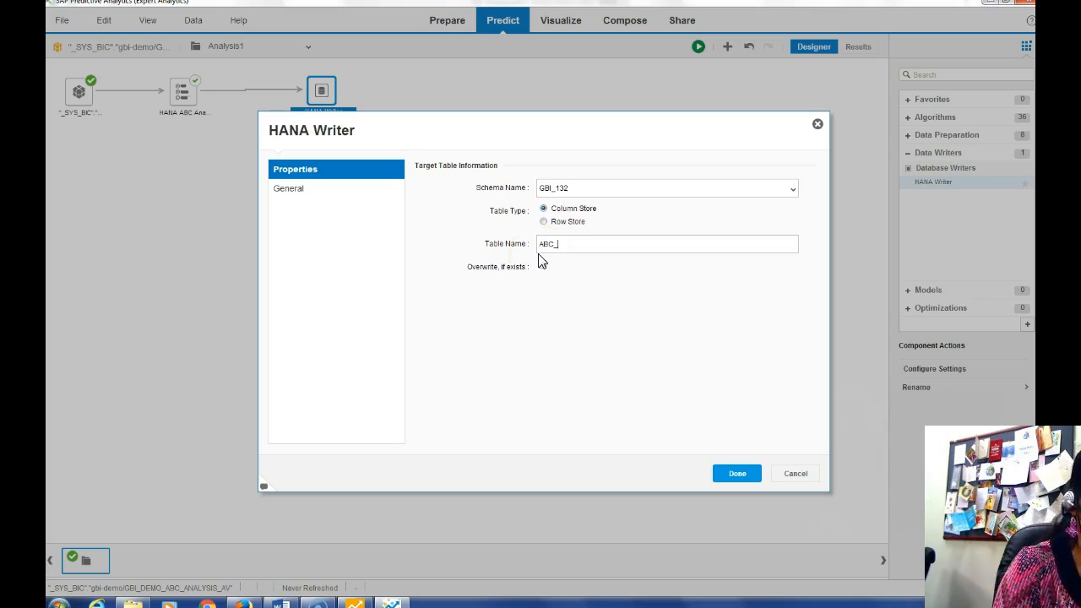
left_click(542, 265)
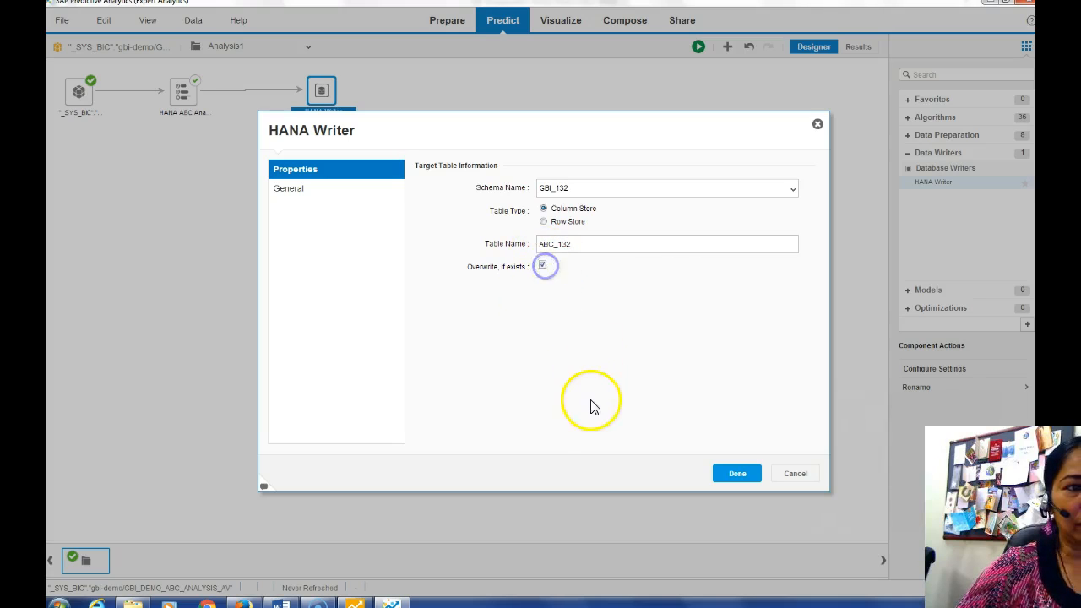
left_click(743, 473)
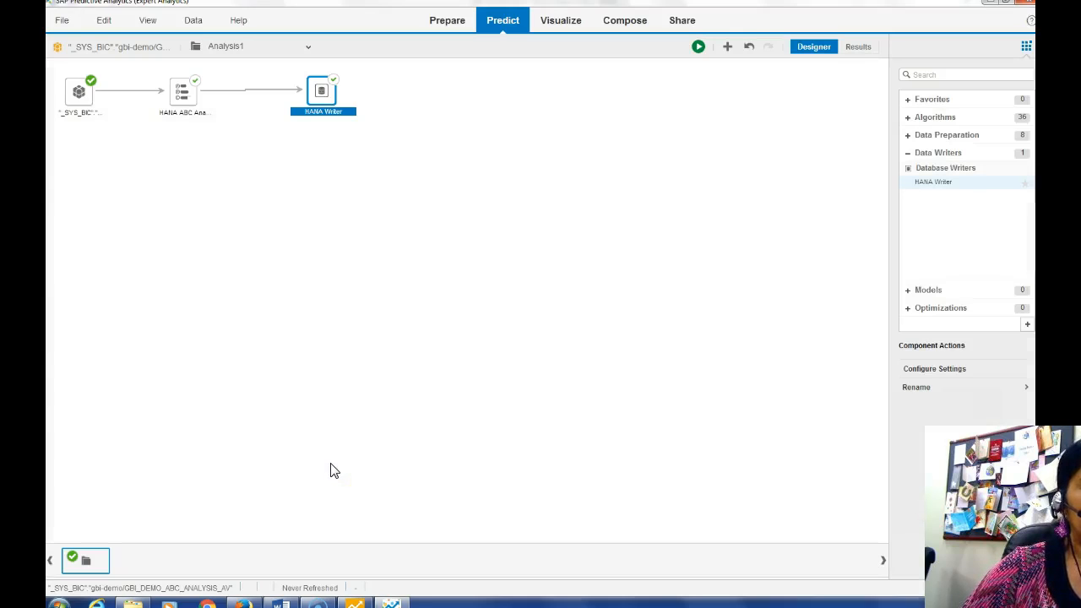
Read the next case study steps, then return to SAP Predictive Analytics
left_click(281, 602)
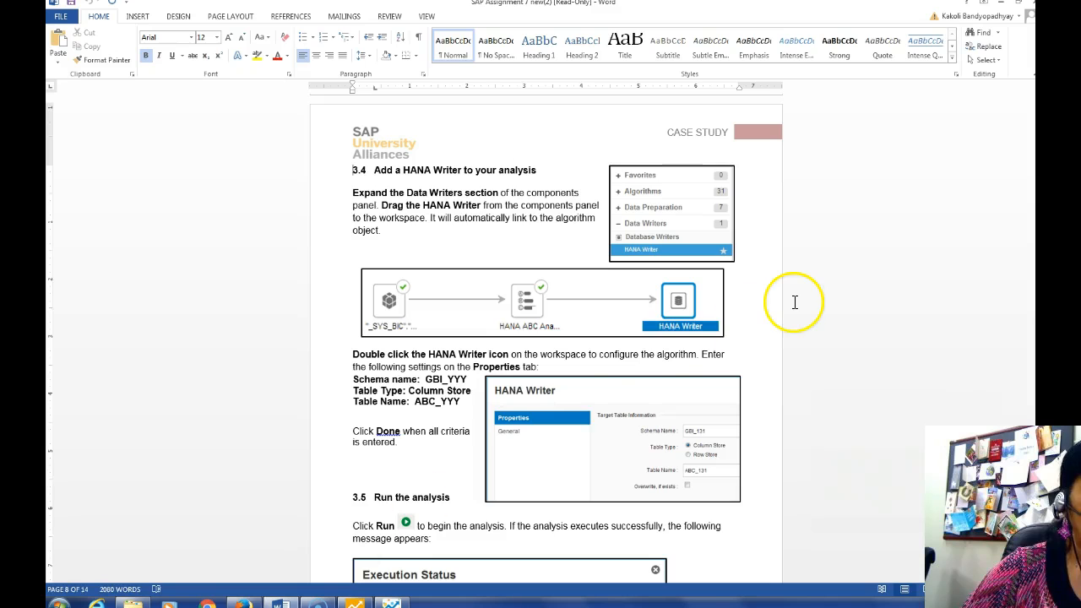
scroll(795, 303, "down", 20)
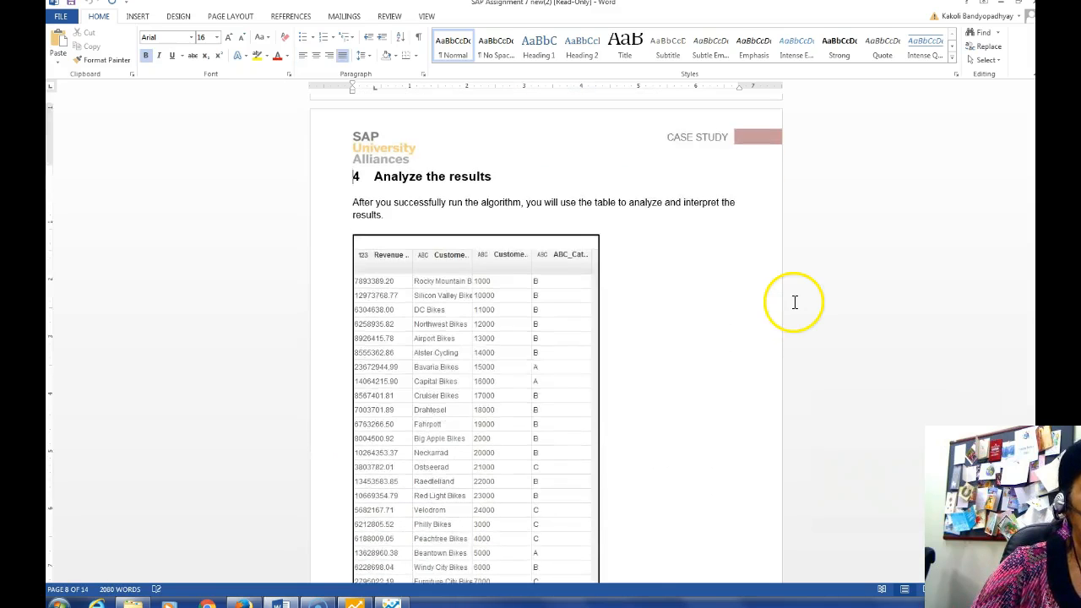
scroll(795, 303, "down", 1)
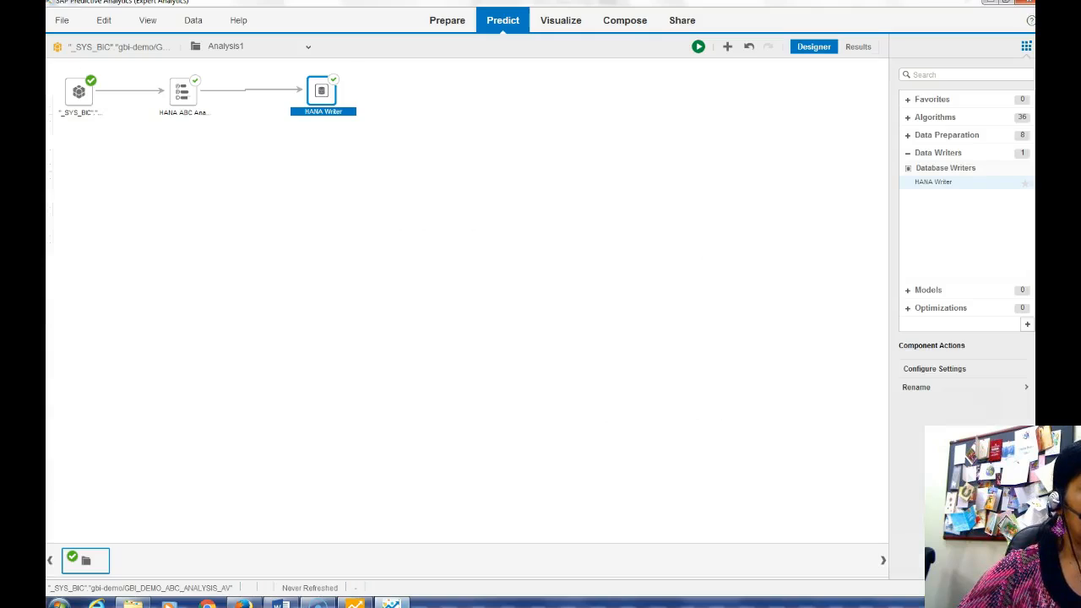
left_click(390, 603)
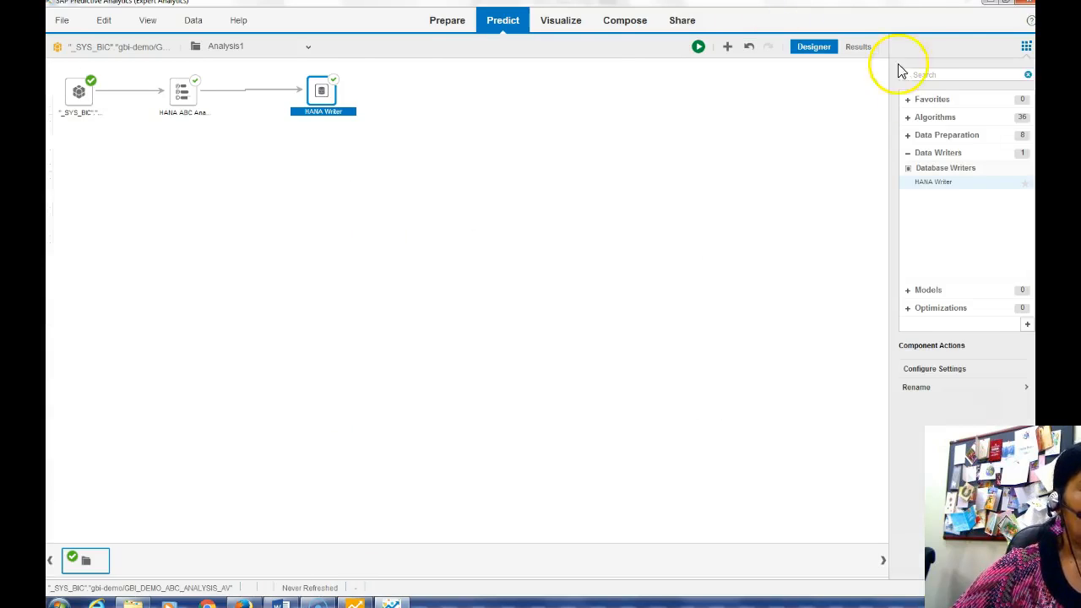
Run the ABC analysis and switch to the results grid of customer revenue and ABC category
left_click(696, 46)
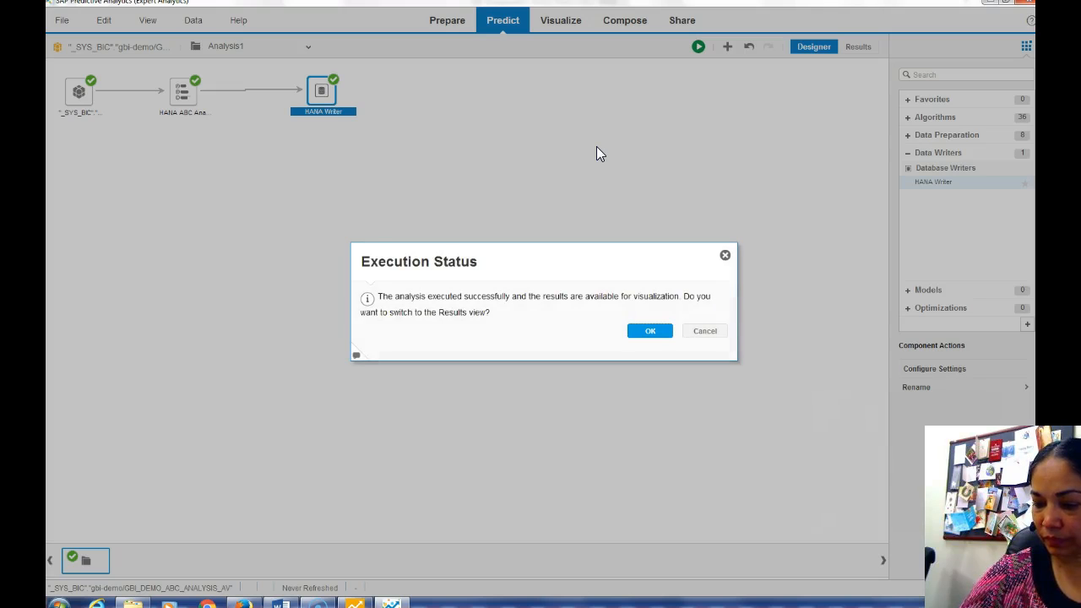
left_click(647, 333)
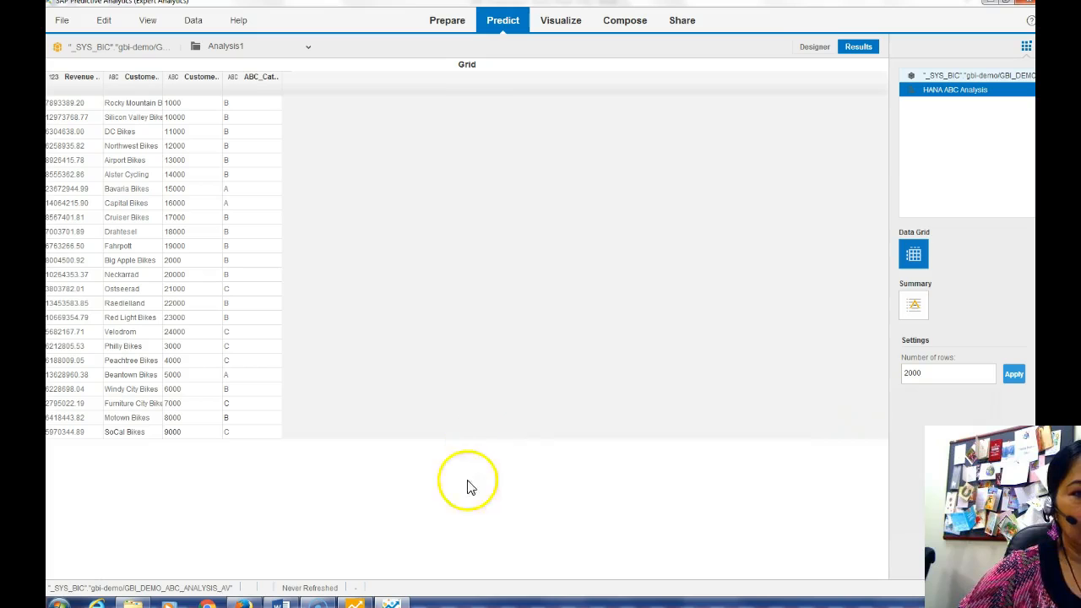
mouse_move(281, 602)
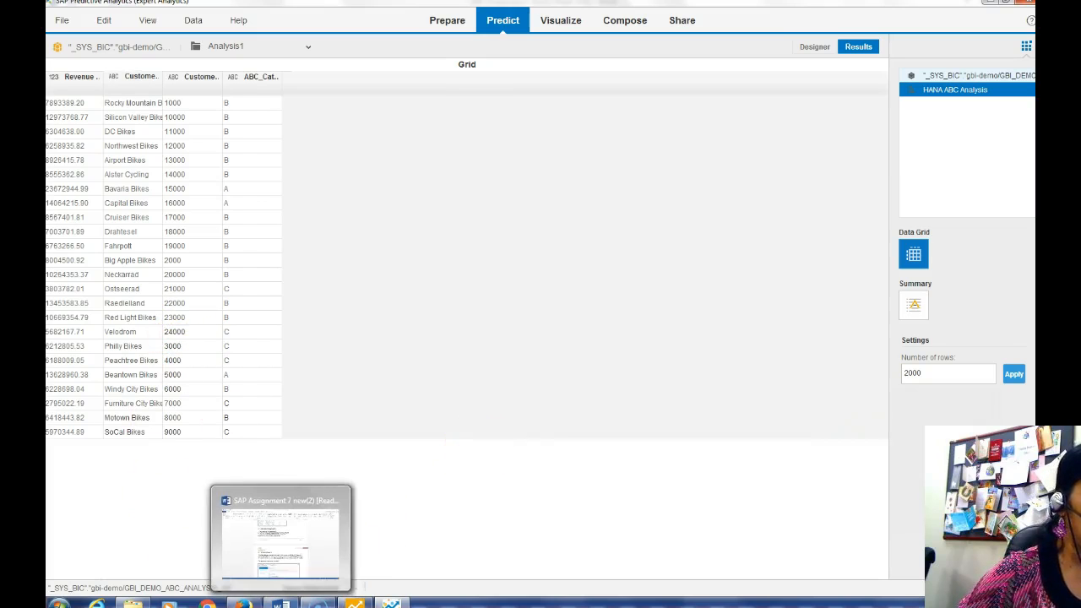
left_click(273, 528)
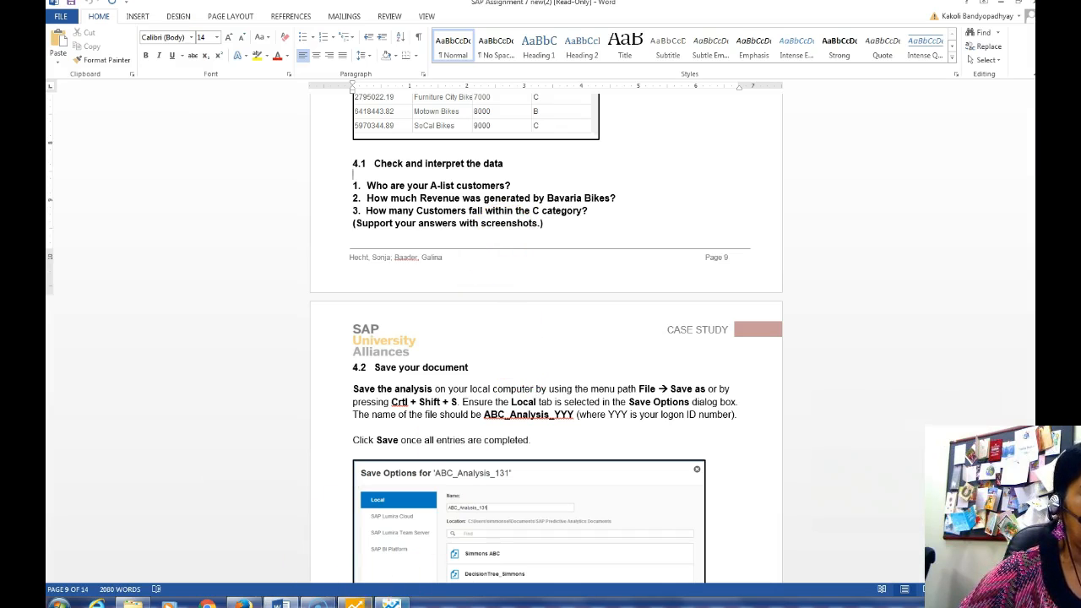
left_click(358, 602)
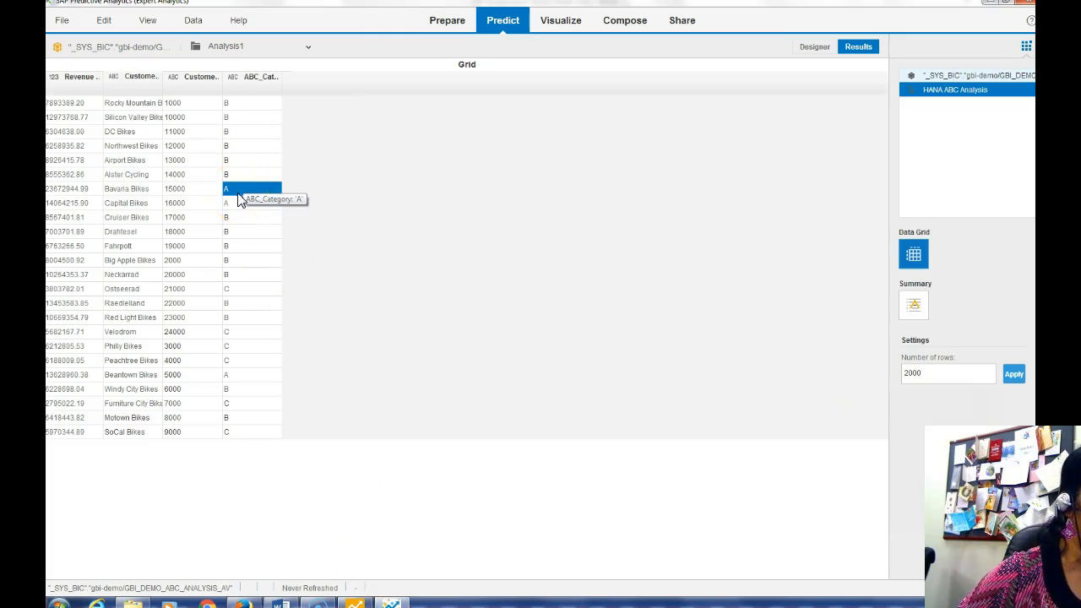
left_click(238, 217)
left_click(237, 375)
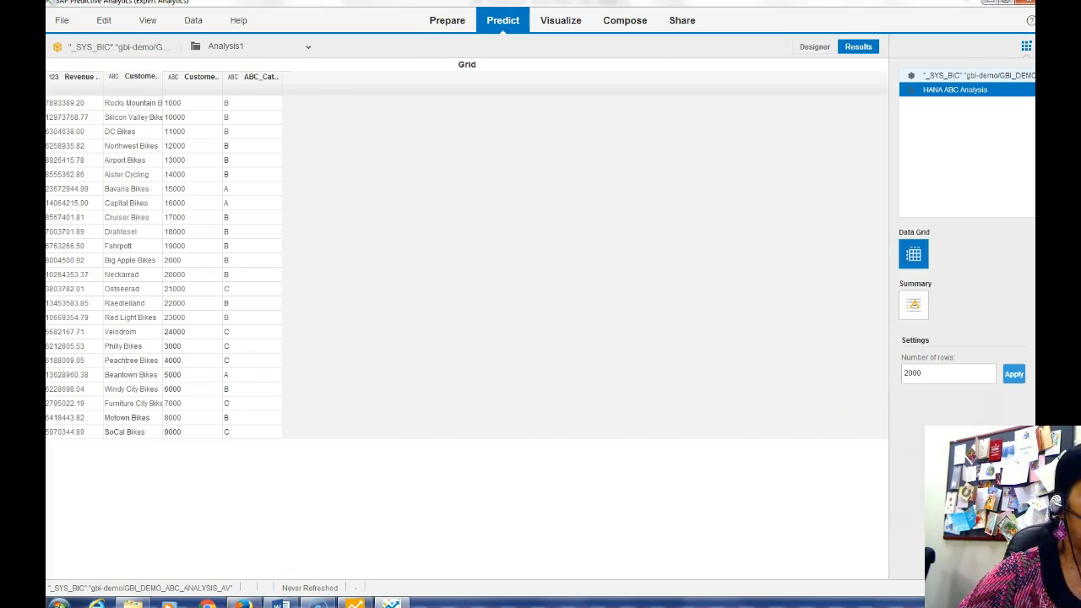
left_click(281, 604)
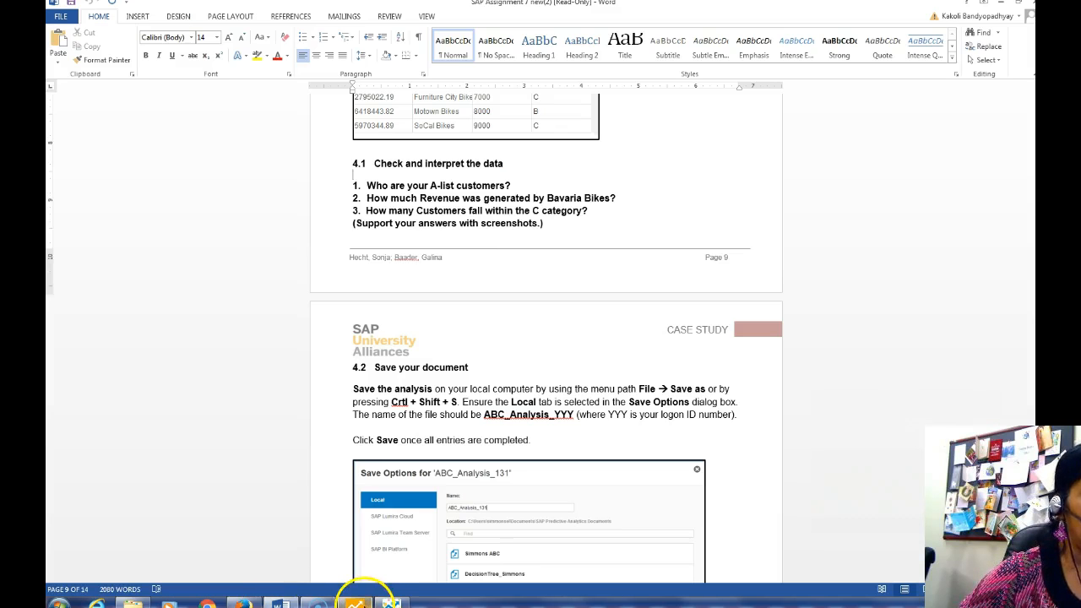
left_click(391, 604)
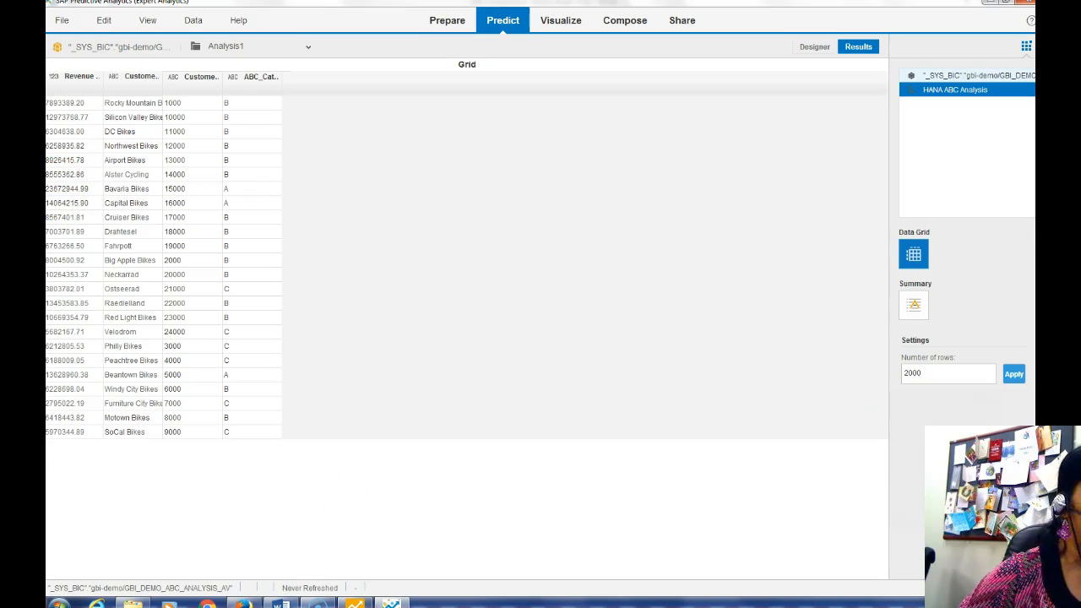
left_click(281, 603)
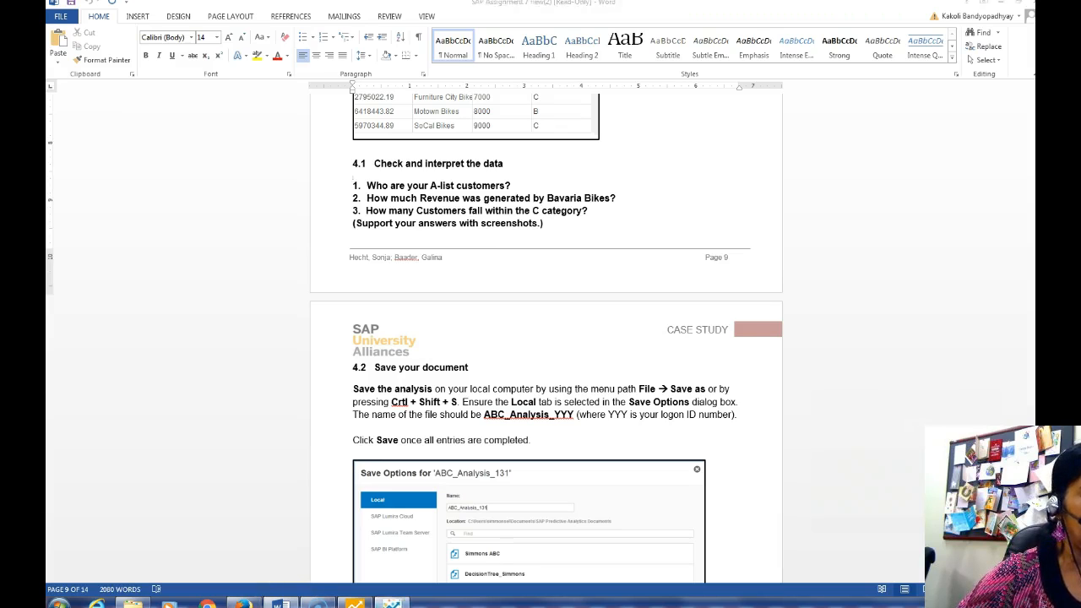
left_click(391, 603)
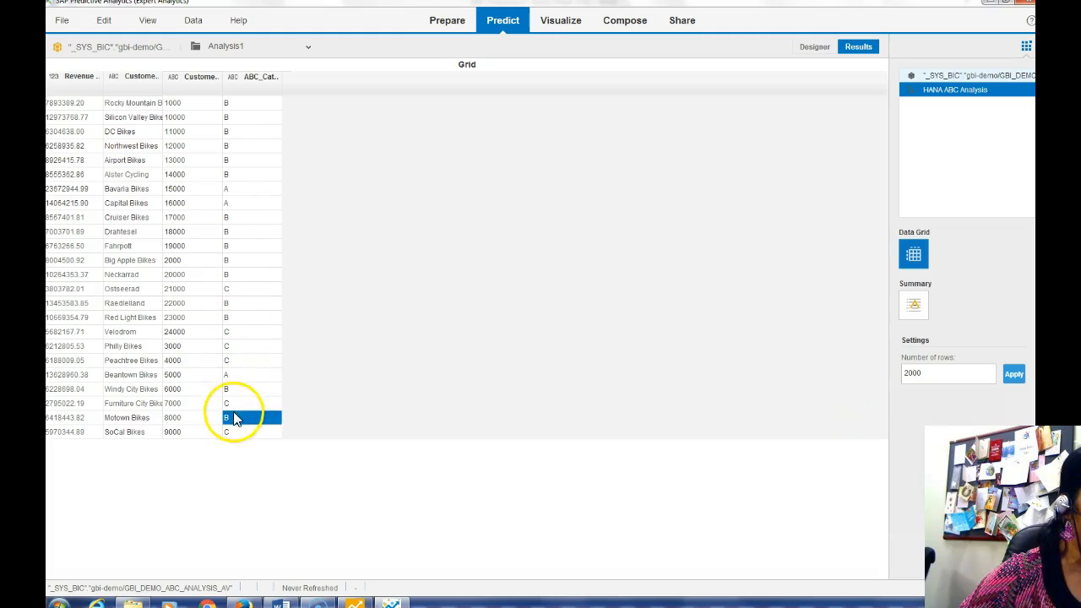
left_click(280, 604)
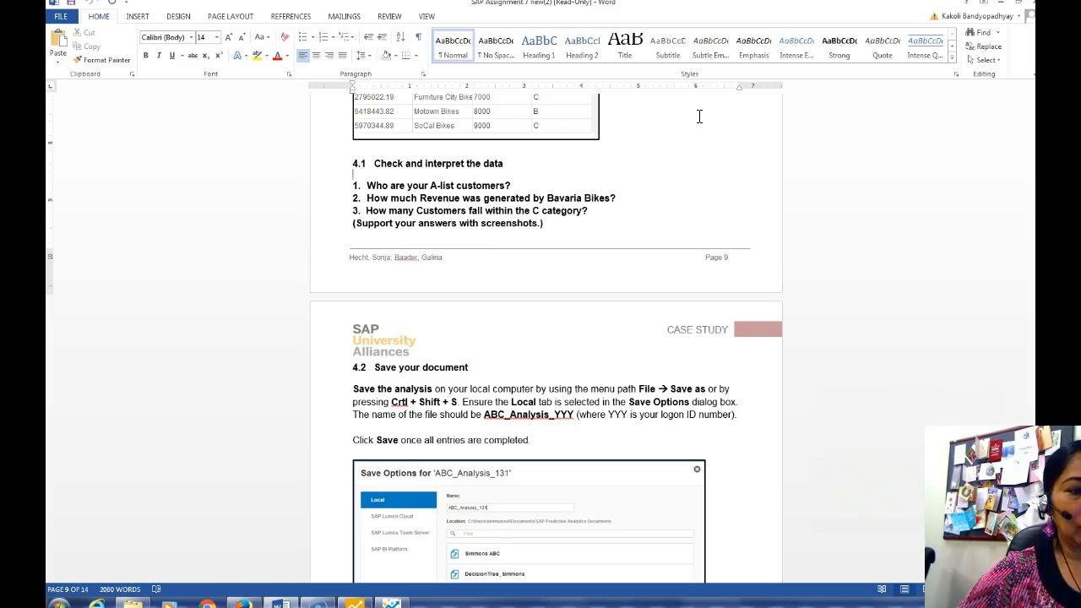
left_click(391, 604)
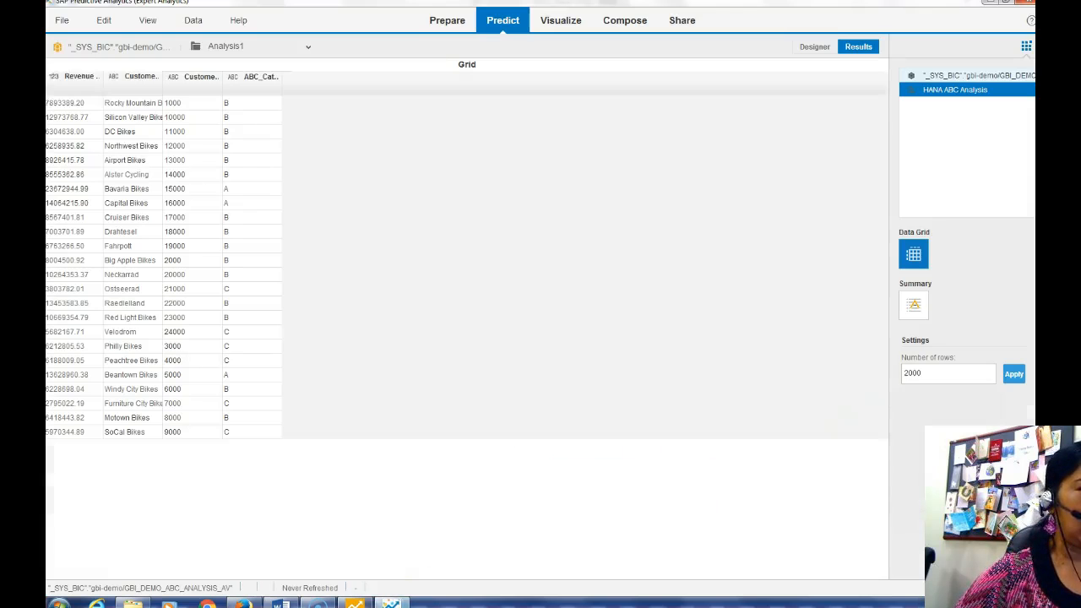
left_click(60, 21)
left_click(72, 122)
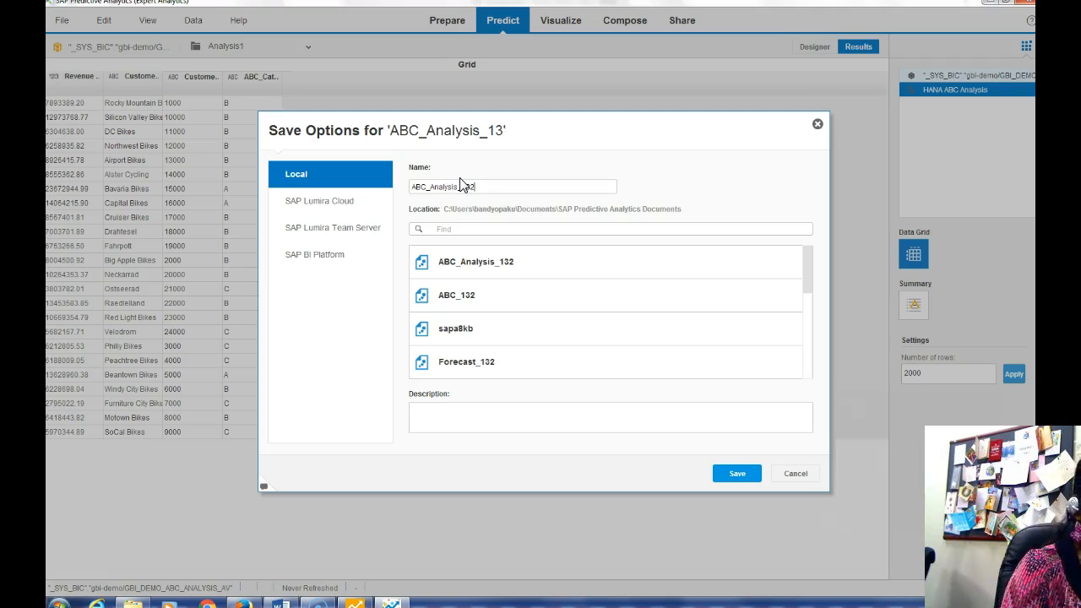
Save the analysis as ABC_Analysis_132, replacing the existing file, and return to Word
left_click(731, 473)
left_click(631, 340)
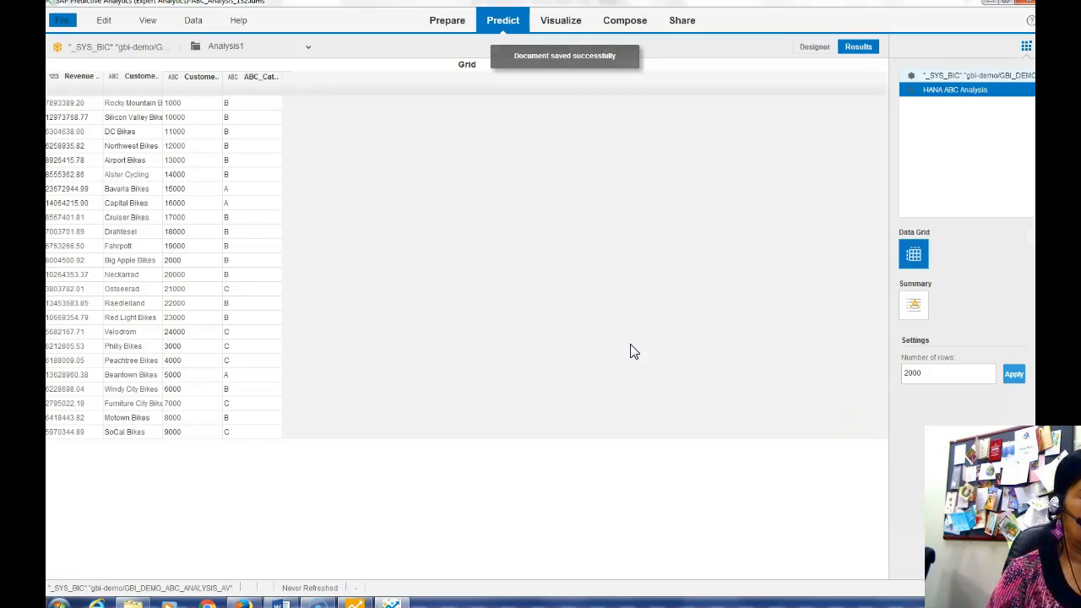
left_click(270, 594)
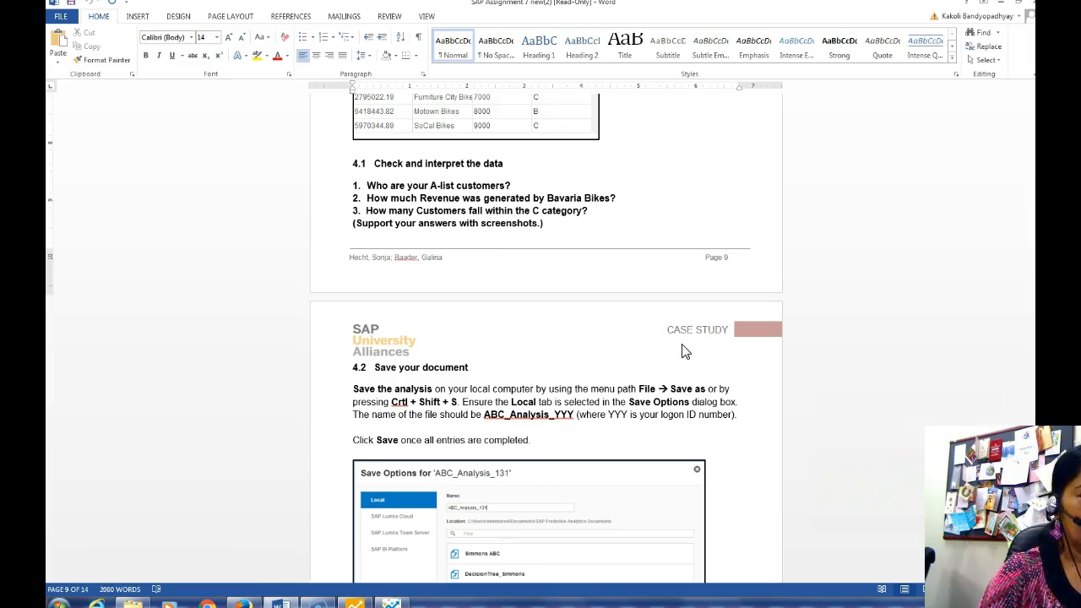
Scroll the Word guide to sections 5.1–5.4 on visualizing results, then return to Expert Analytics
scroll(684, 352, "down", 4)
scroll(684, 349, "down", 10)
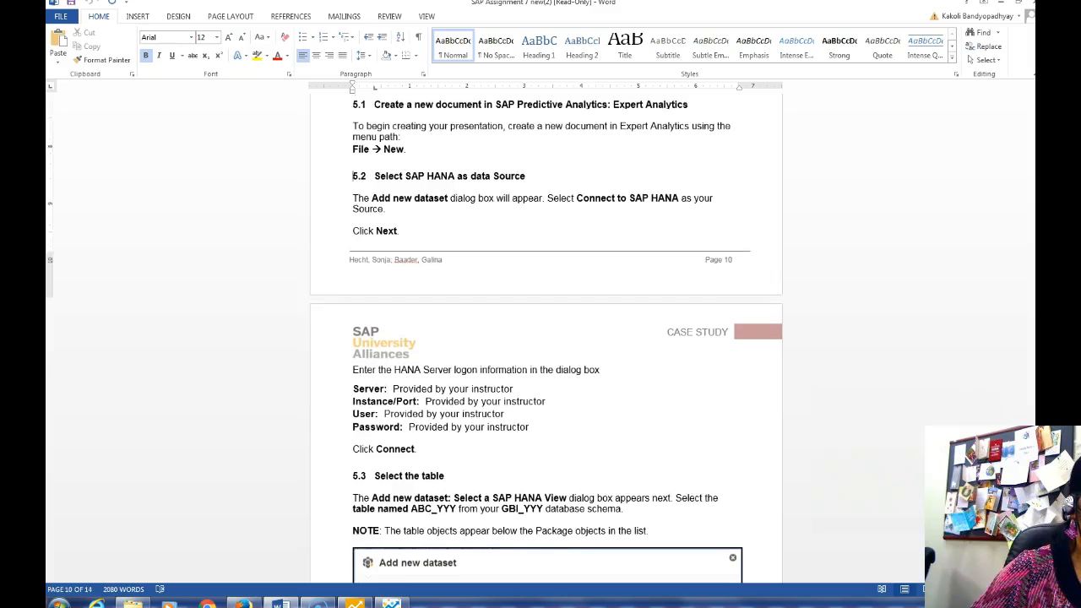
scroll(546, 338, "up", 3)
scroll(545, 338, "down", 1)
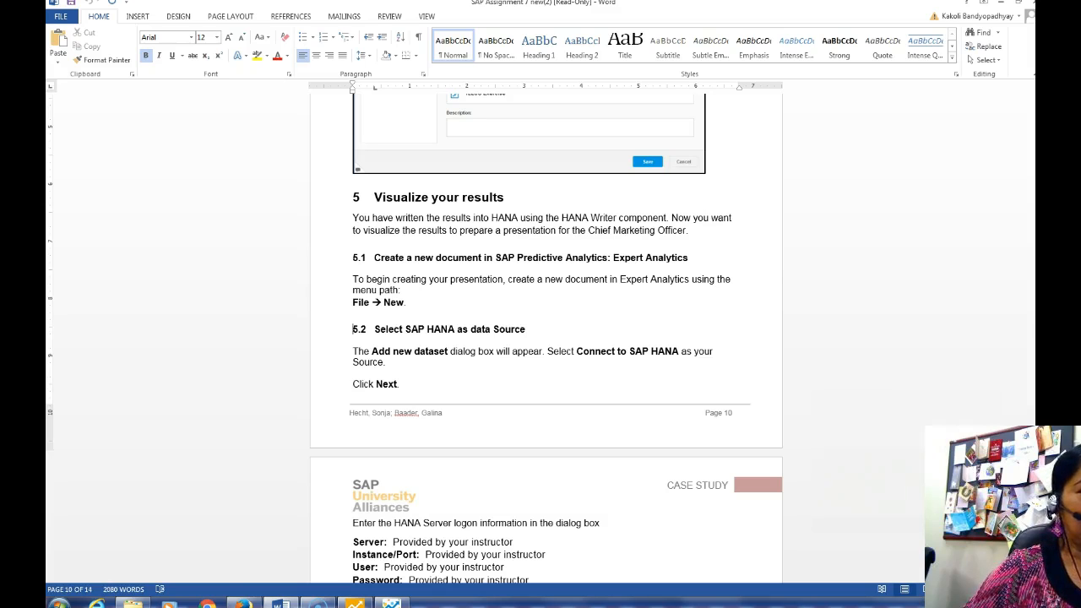
scroll(546, 338, "down", 1)
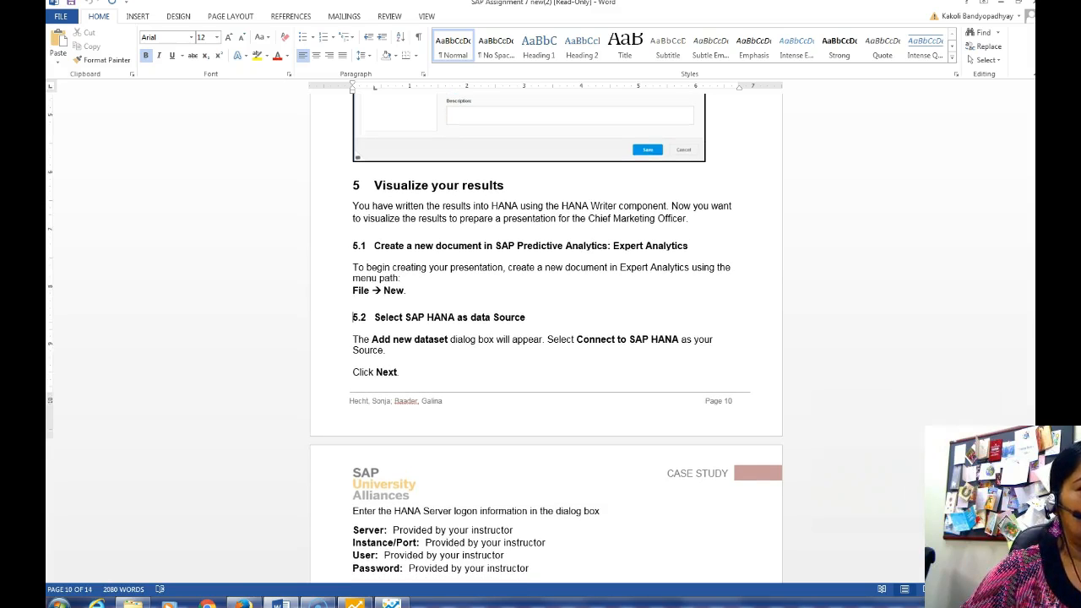
scroll(546, 338, "down", 2)
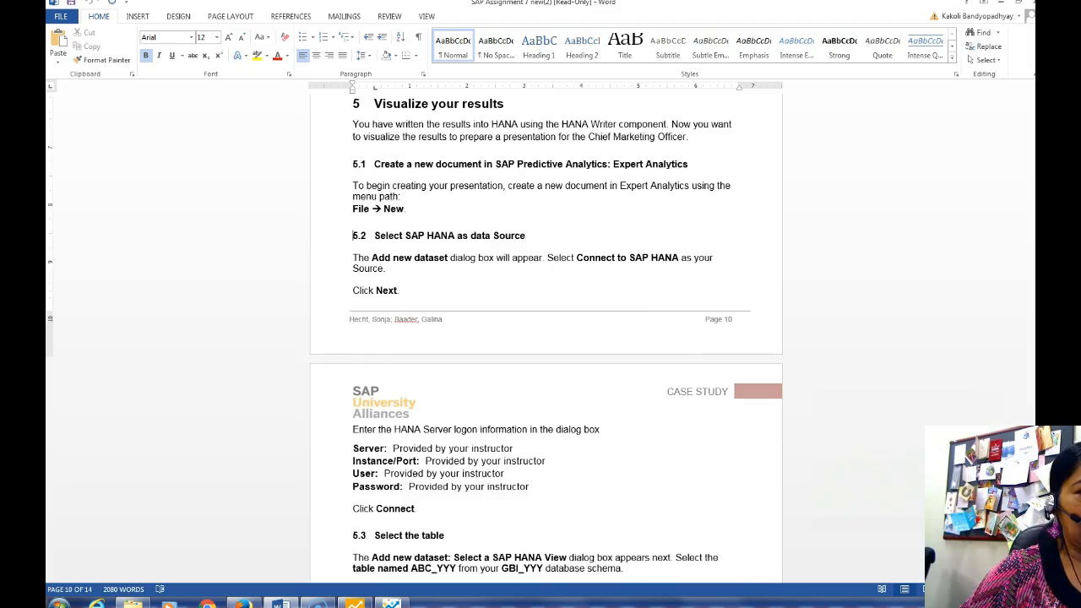
scroll(546, 337, "down", 3)
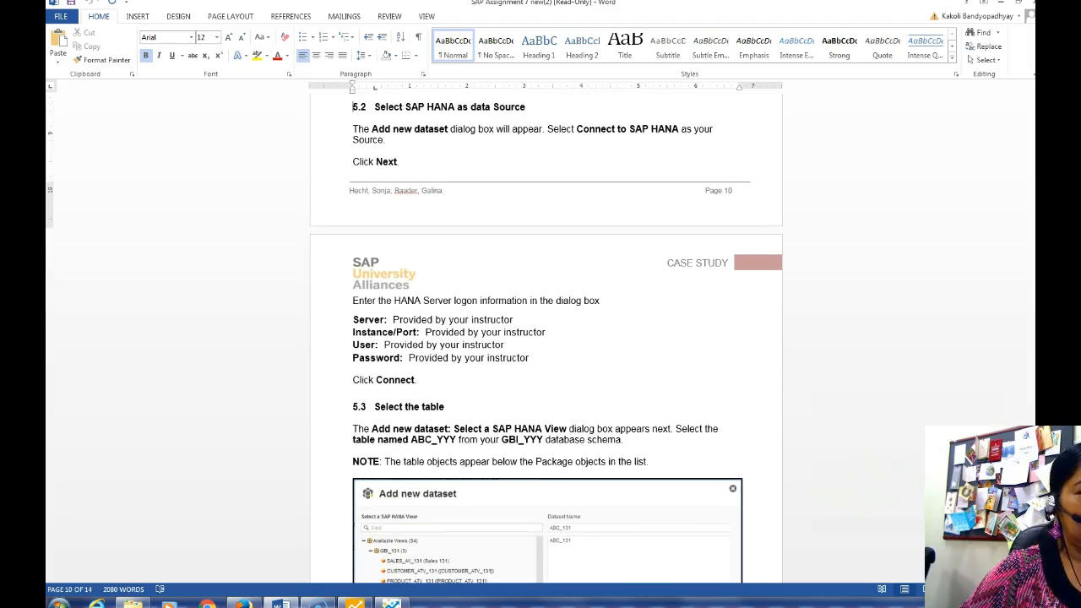
scroll(546, 338, "down", 8)
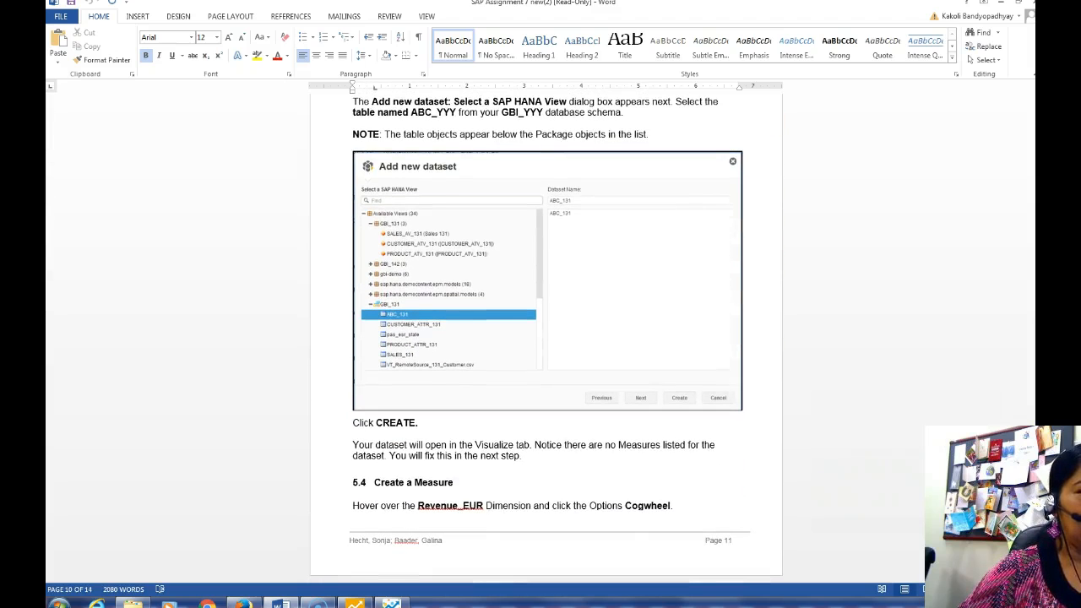
left_click(390, 603)
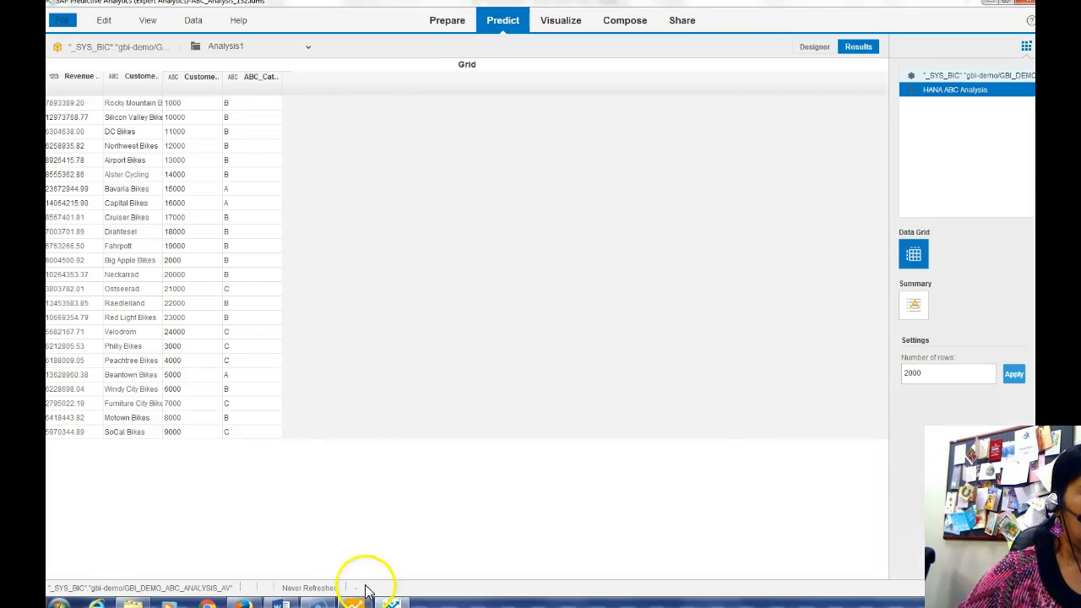
Start a new Expert Analytics document connected to the trinity.cob.csuchico.edu HANA server with an edited port
left_click(52, 24)
left_click(72, 56)
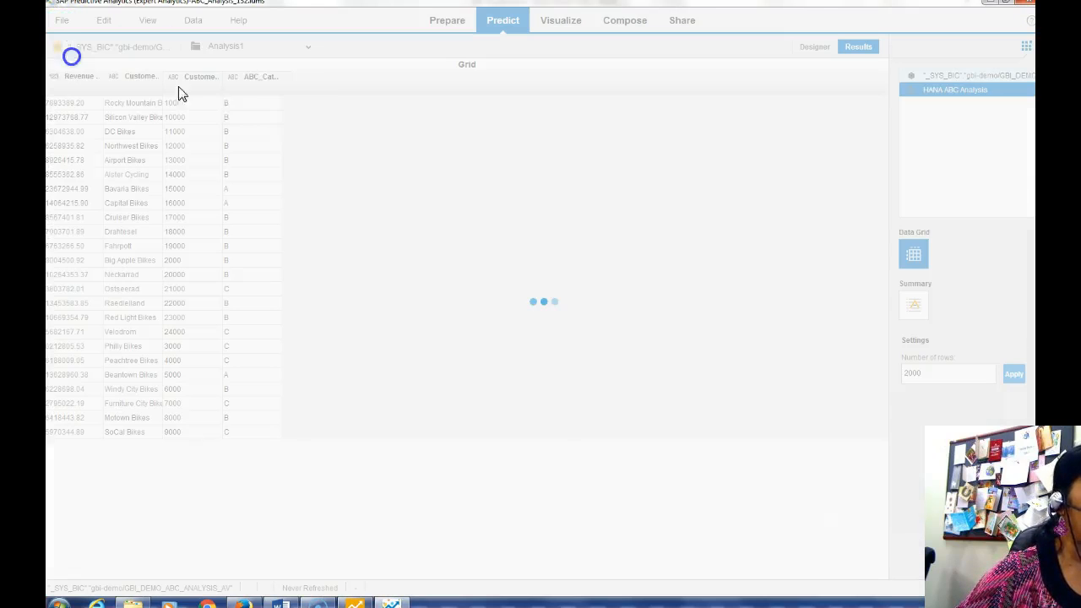
left_click(331, 133)
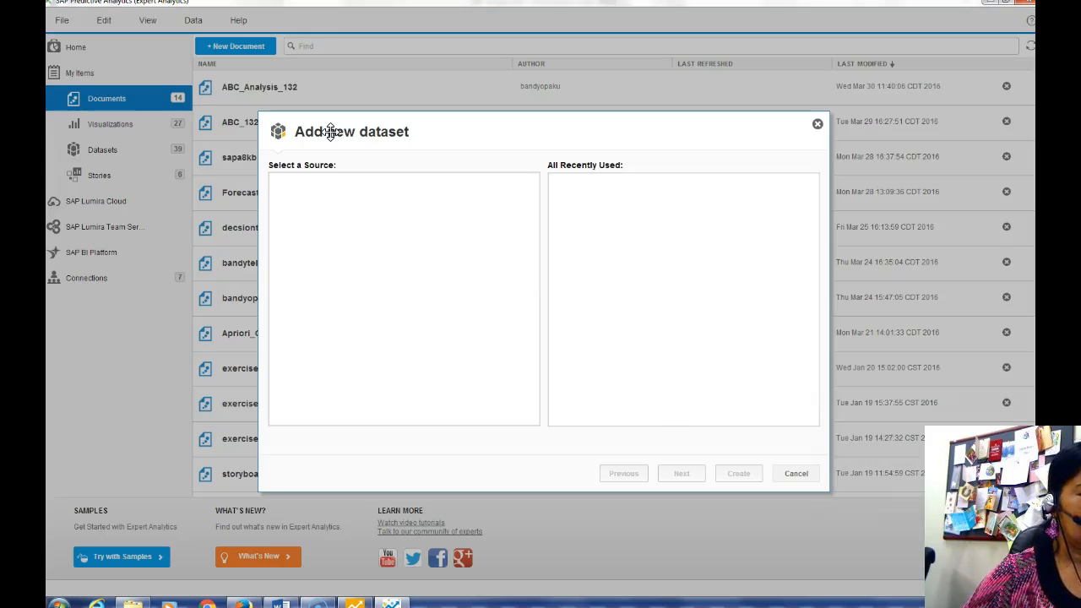
left_click(323, 278)
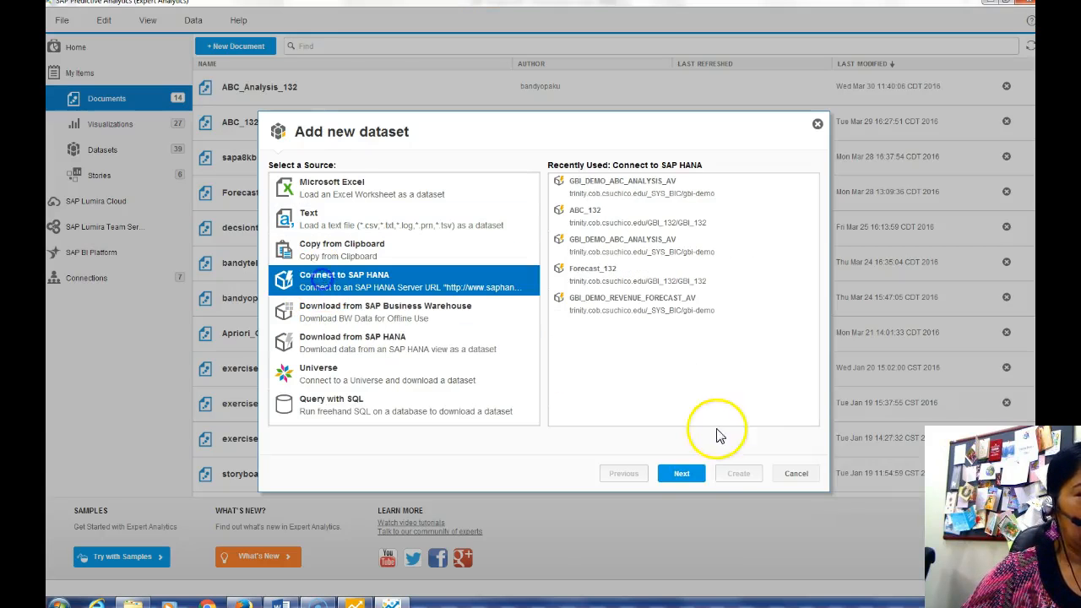
left_click(684, 473)
left_click(599, 177)
left_click(495, 189)
double_click(404, 197)
type("34")
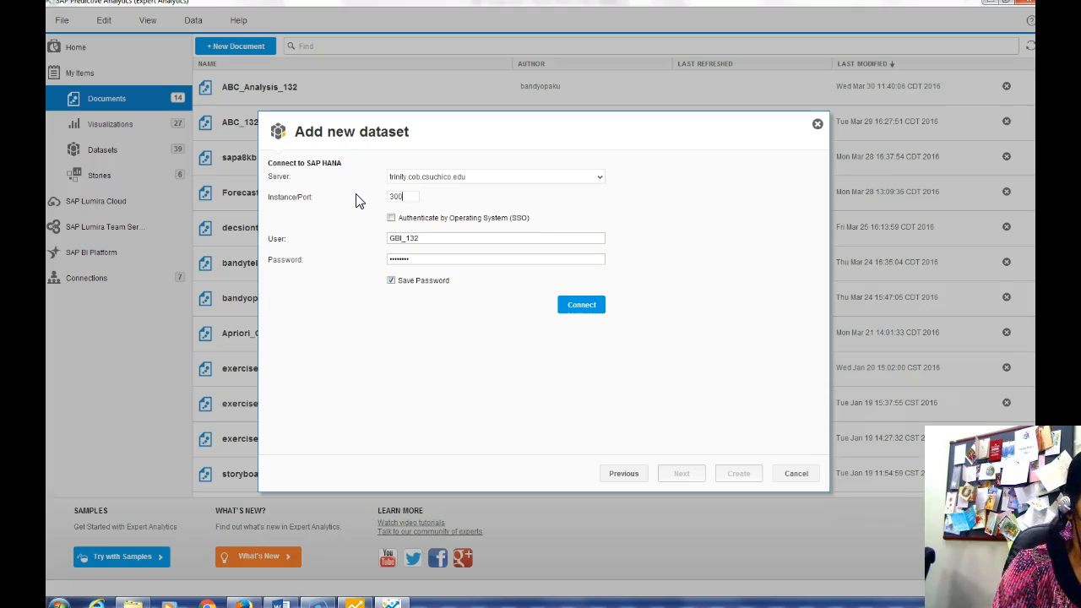
left_click(580, 304)
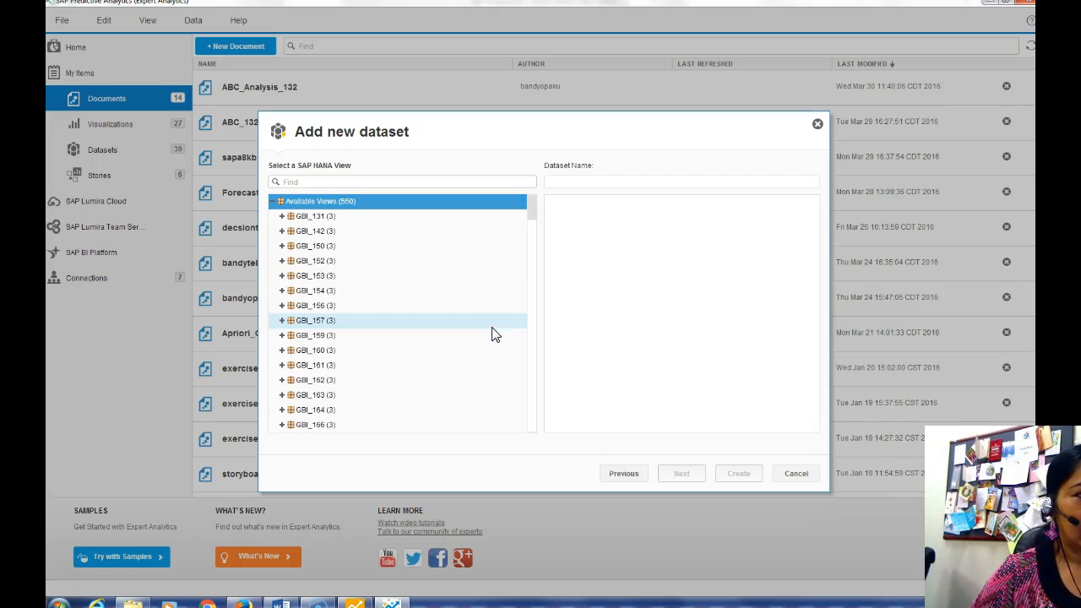
Search for the ABC_132 HANA view and create the dataset from it
left_click(304, 178)
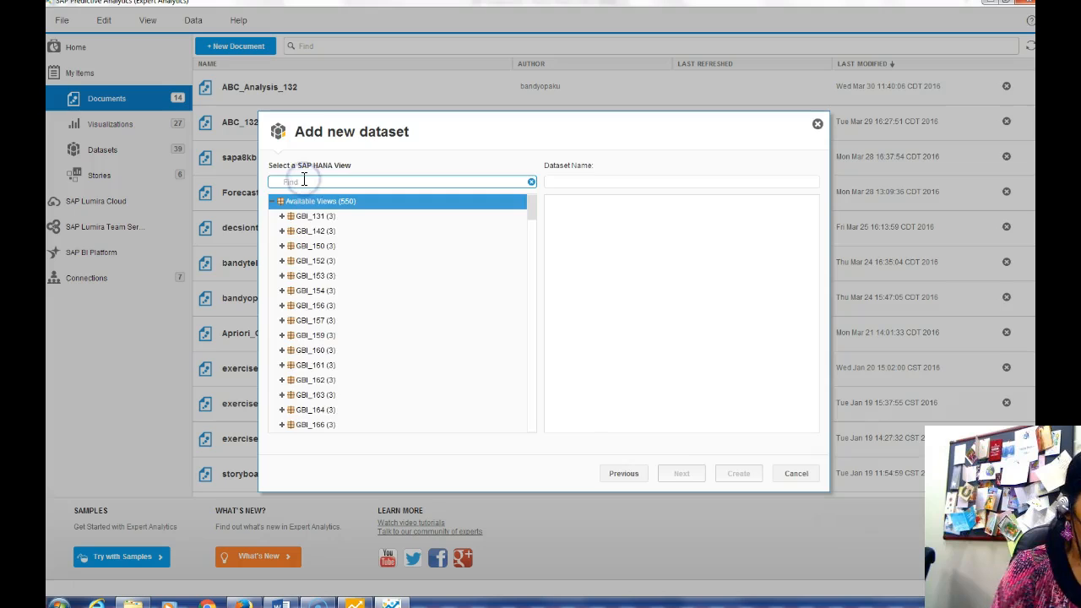
type("4")
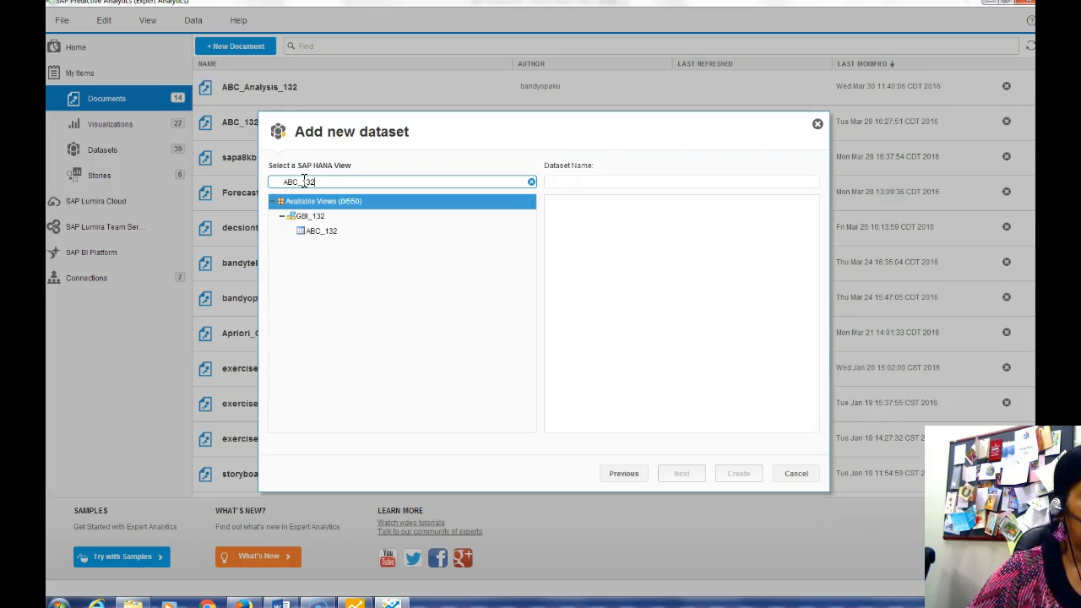
left_click(315, 229)
left_click(680, 473)
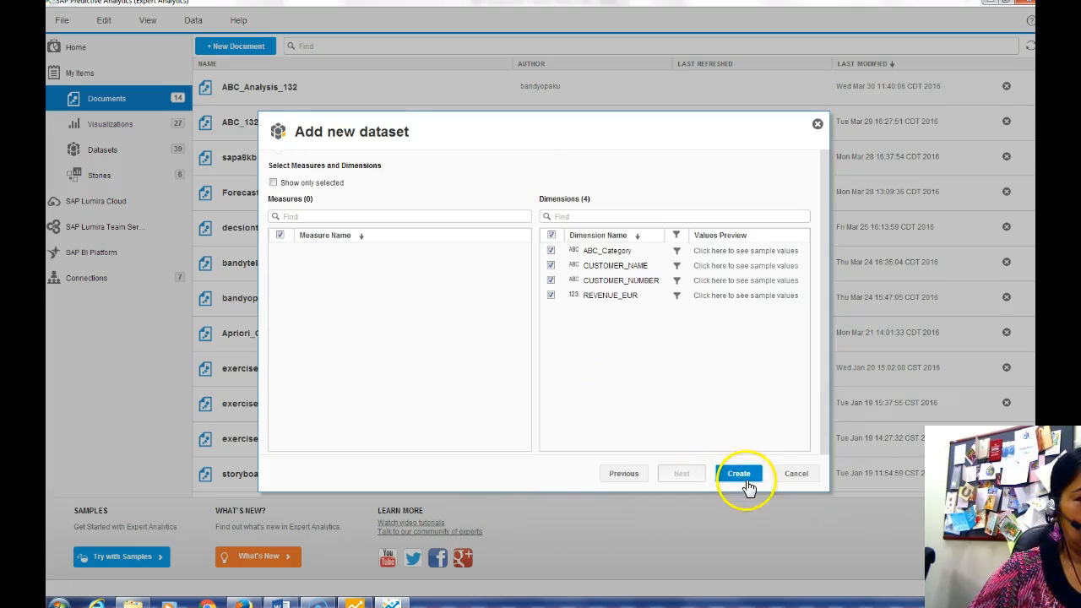
left_click(738, 475)
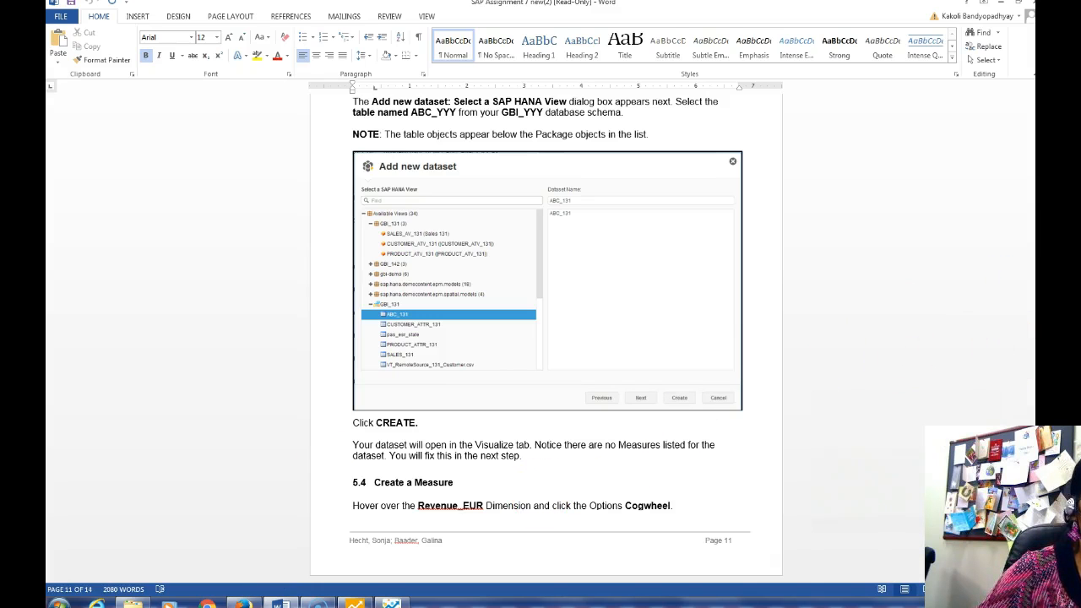
Scroll Word to sections 5.5–5.6 on changing the measure type, then return to Expert Analytics
scroll(961, 344, "down", 10)
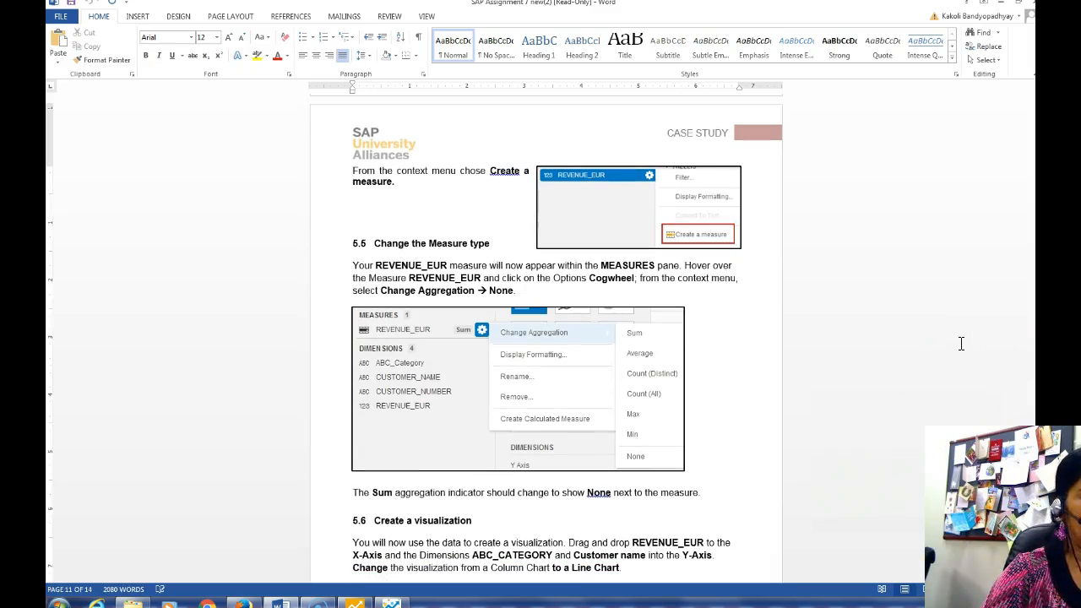
scroll(961, 344, "down", 10)
scroll(961, 344, "up", 10)
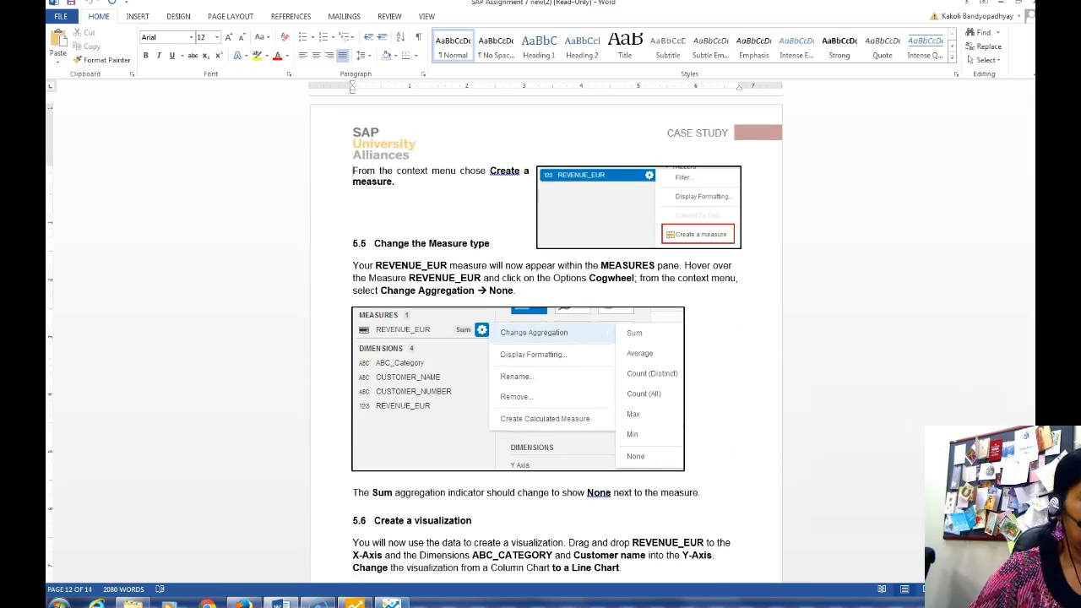
left_click(390, 603)
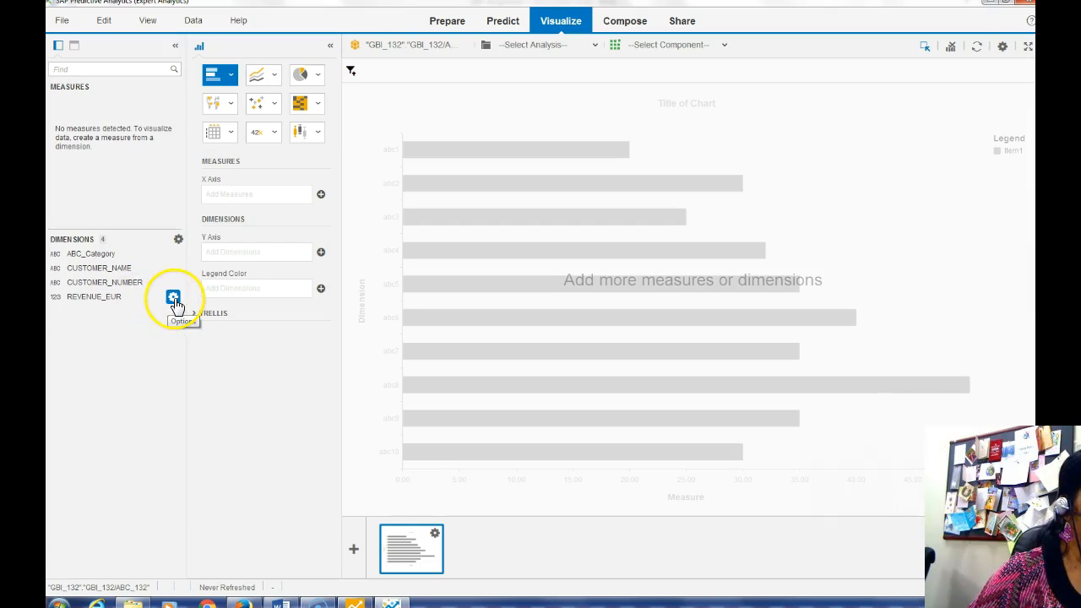
Create a REVENUE_EUR measure with aggregation set to None, then switch to Word
left_click(173, 299)
left_click(223, 365)
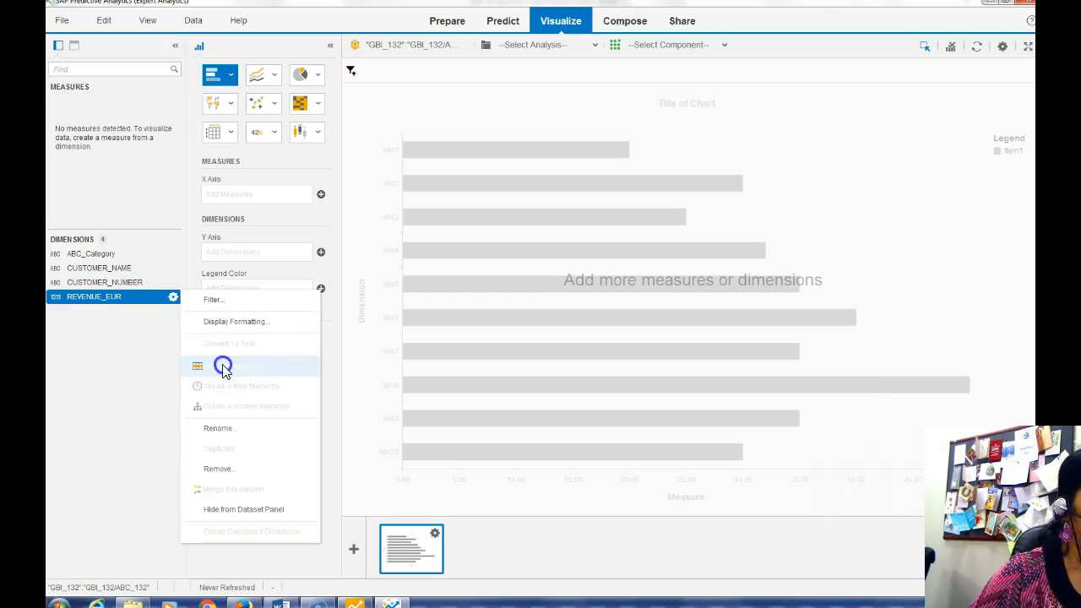
left_click(173, 101)
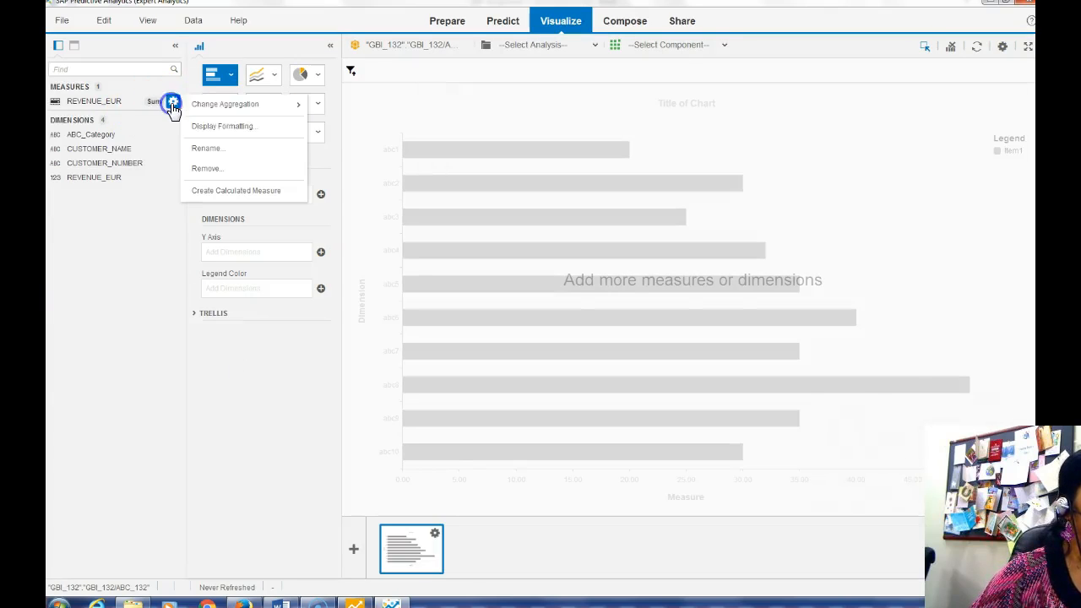
mouse_move(203, 116)
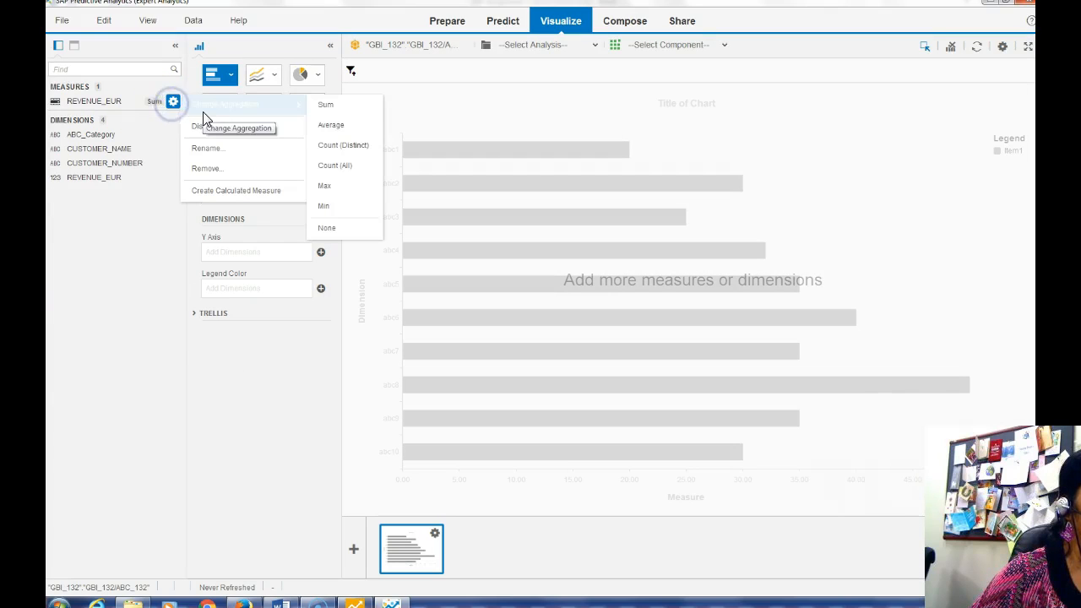
left_click(319, 227)
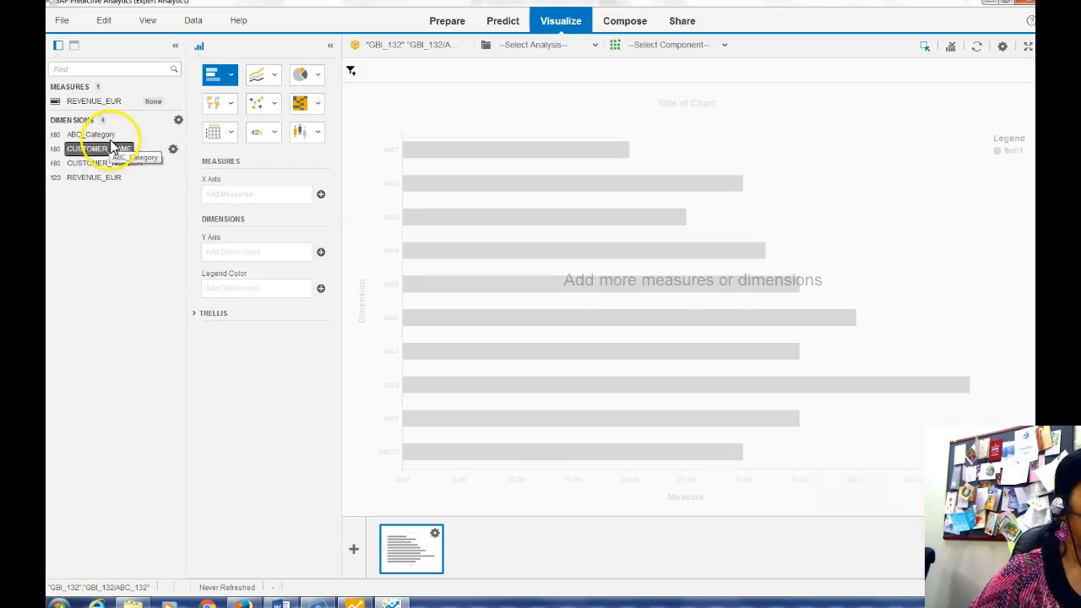
left_click(281, 603)
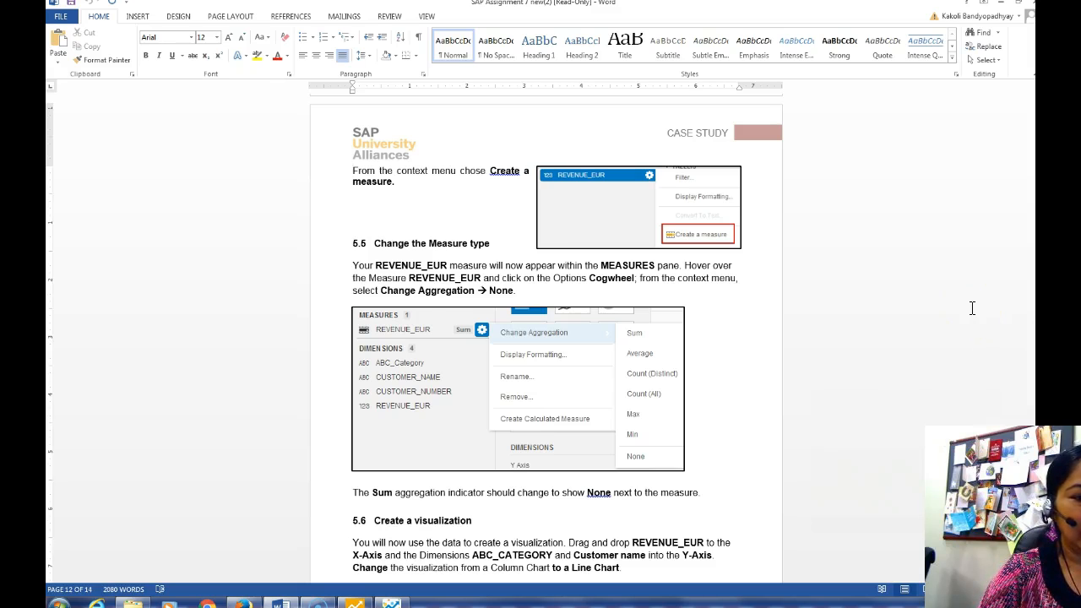
Build a line chart with REVENUE_EUR on the X axis and ABC_Category on the Y axis
scroll(972, 309, "down", 10)
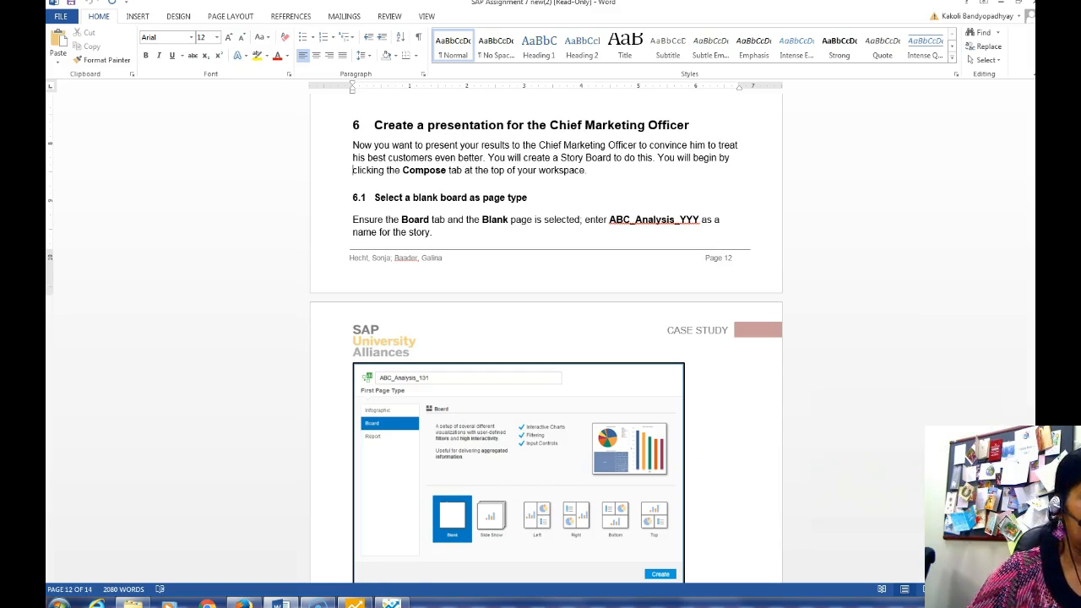
left_click(393, 601)
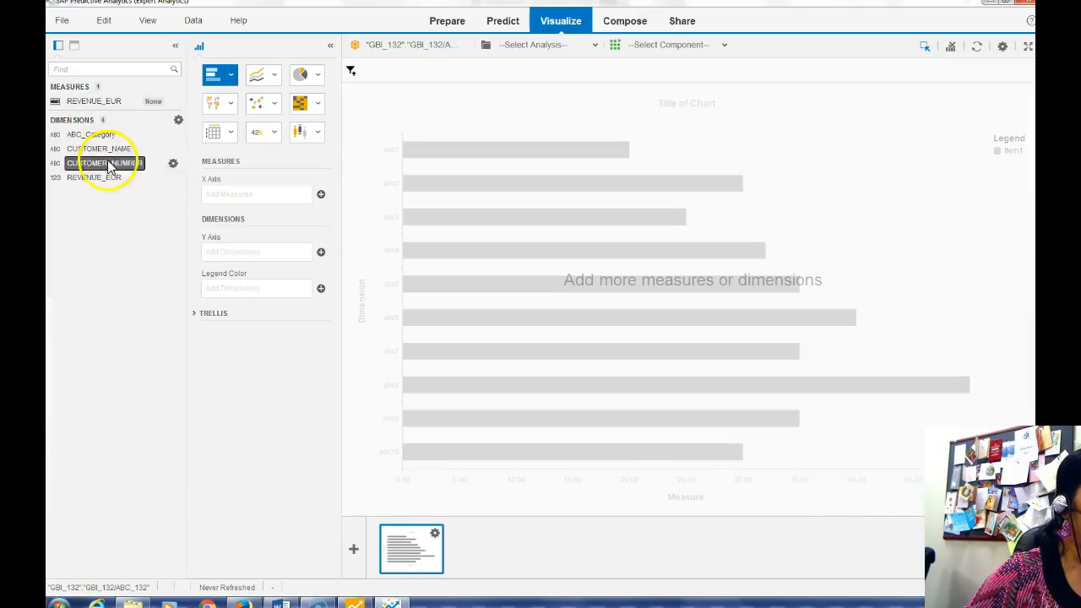
left_click_drag(95, 102, 244, 262)
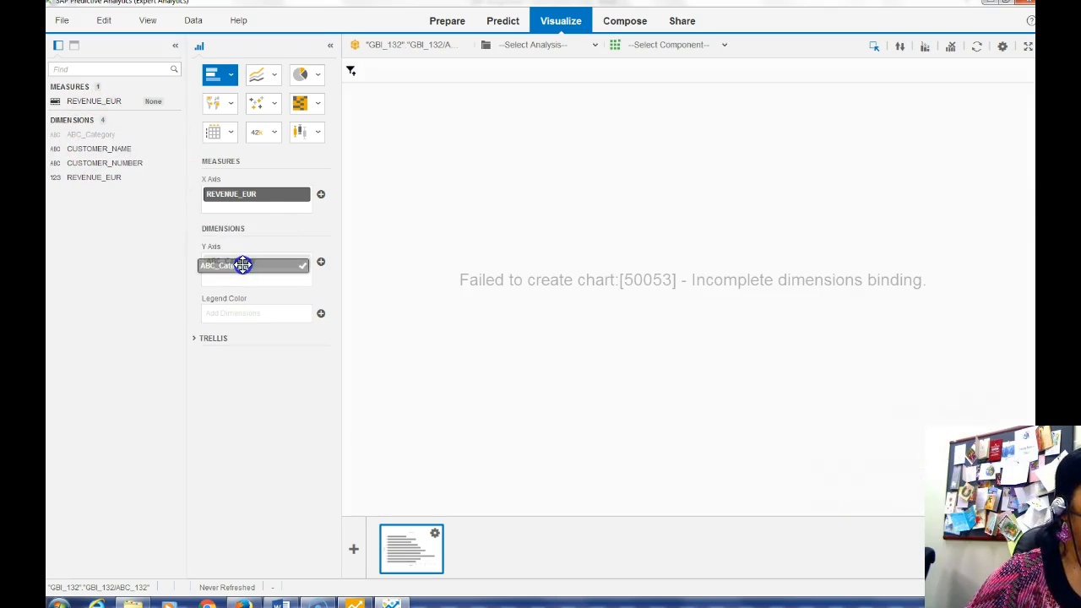
left_click_drag(99, 148, 273, 278)
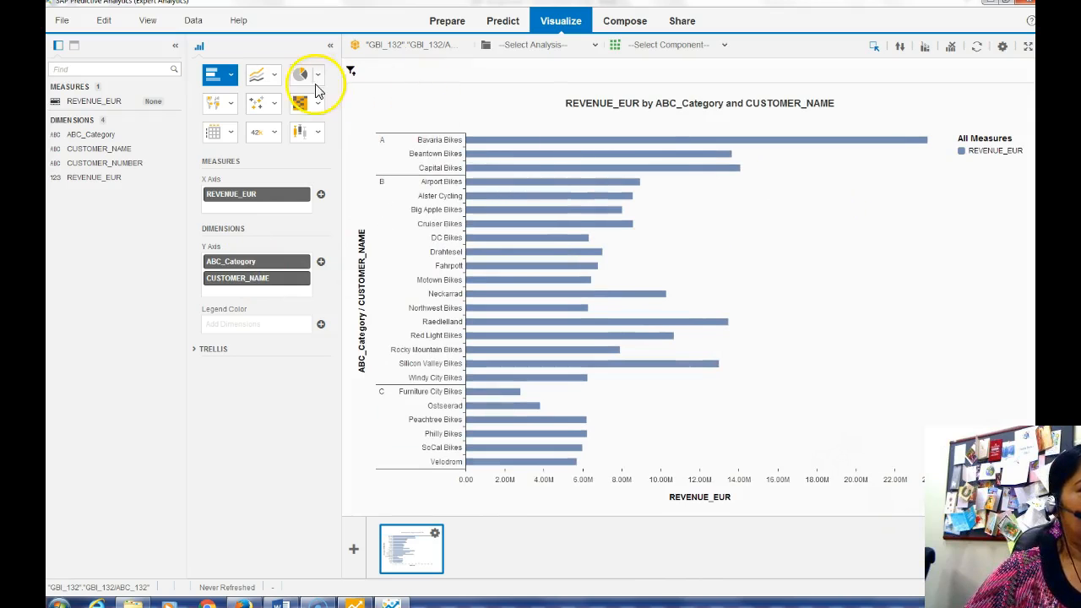
left_click(274, 75)
left_click(215, 125)
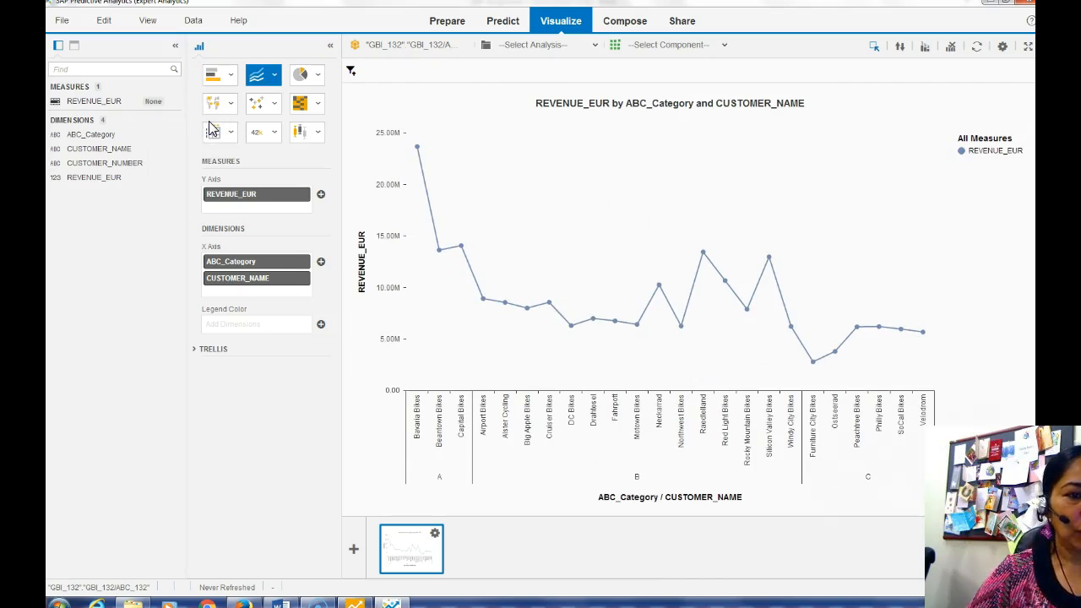
left_click(281, 603)
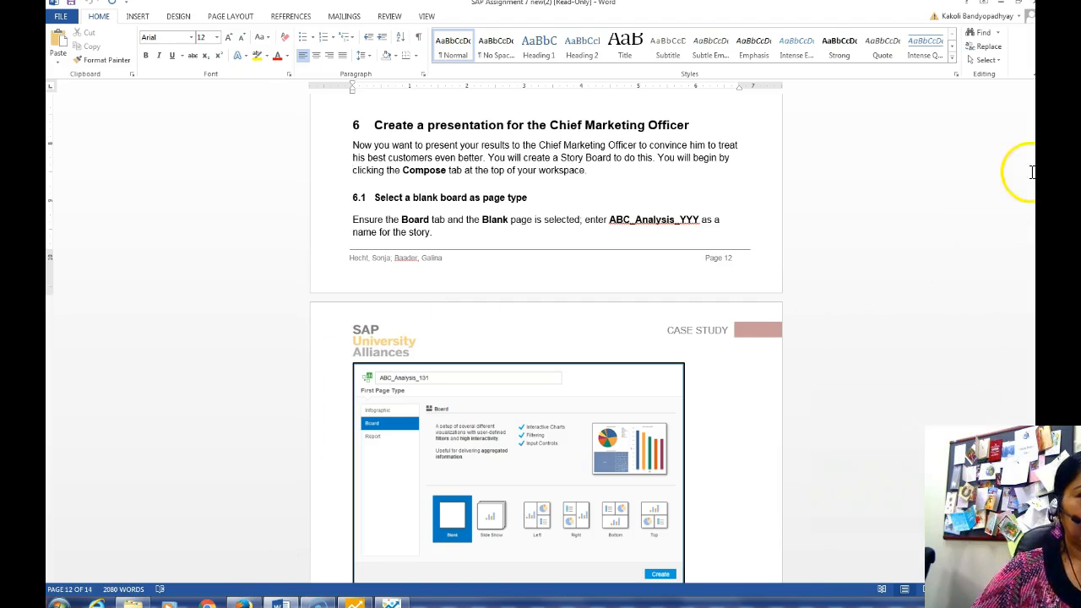
Page through Word's section 6 storyboard steps, then bring back the Expert Analytics line chart
key("Page_Up")
key("Page_Down")
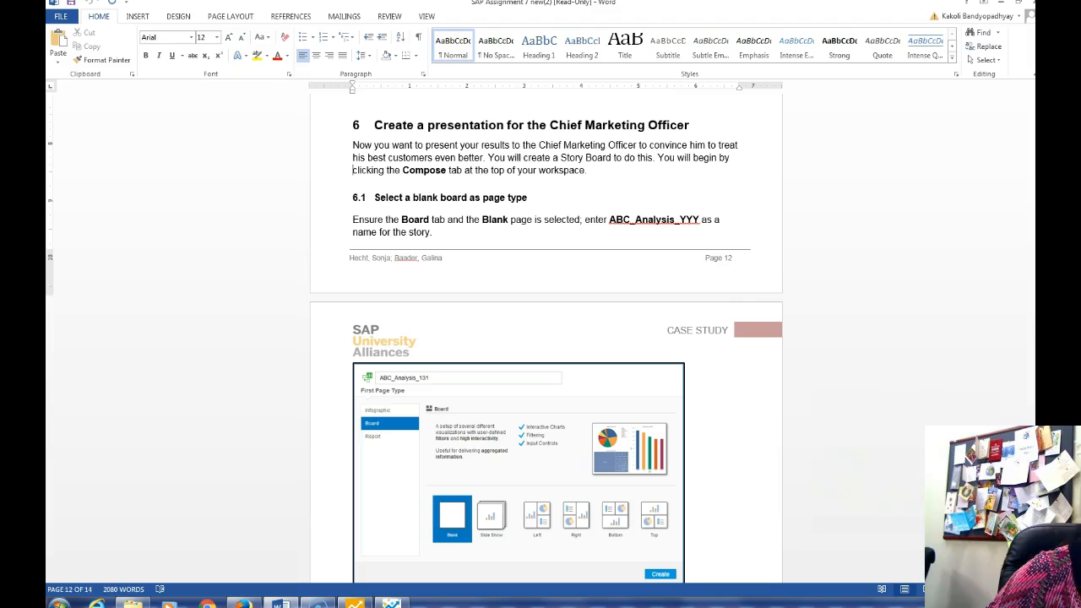
scroll(546, 338, "up", 1)
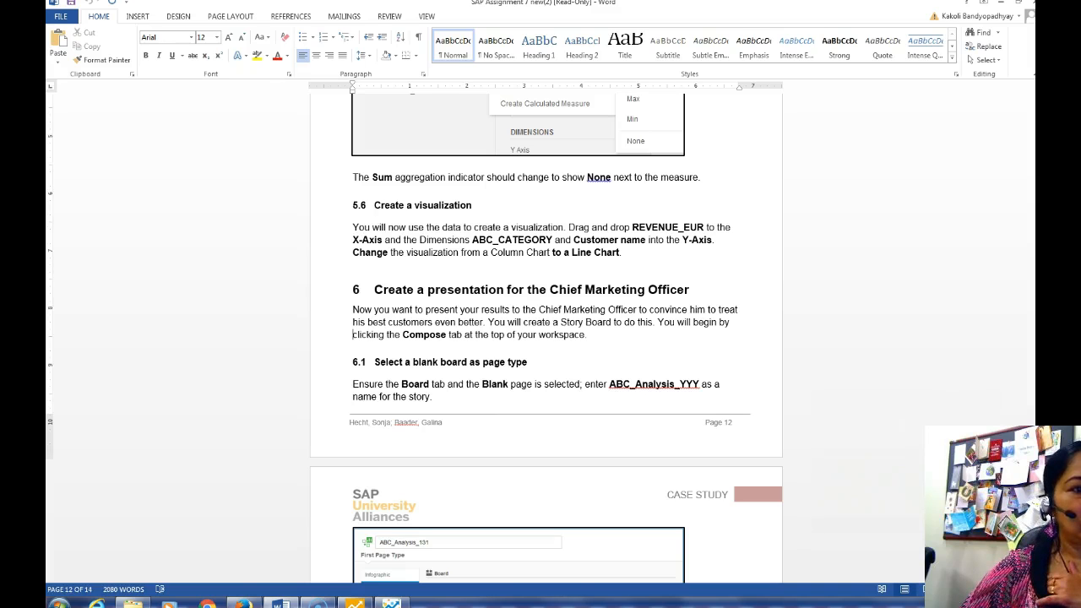
scroll(540, 338, "down", 5)
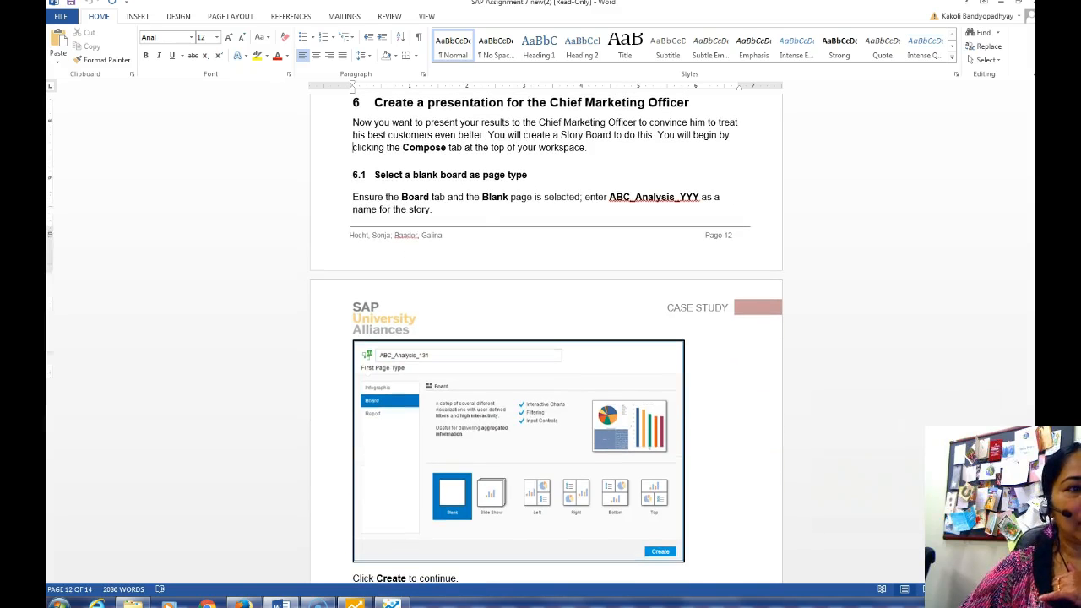
scroll(540, 338, "down", 5)
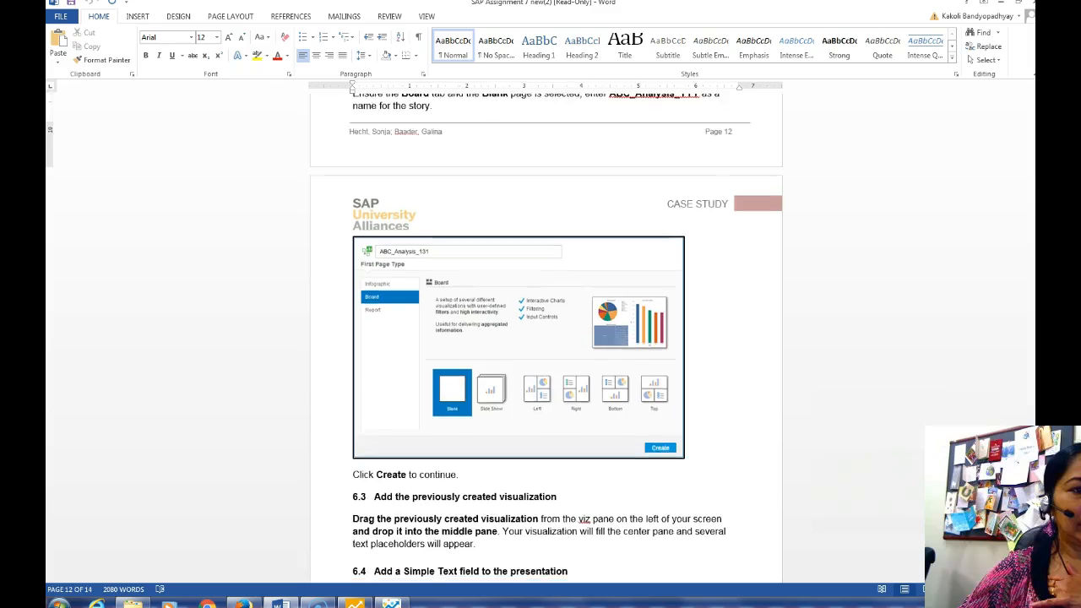
scroll(540, 338, "down", 6)
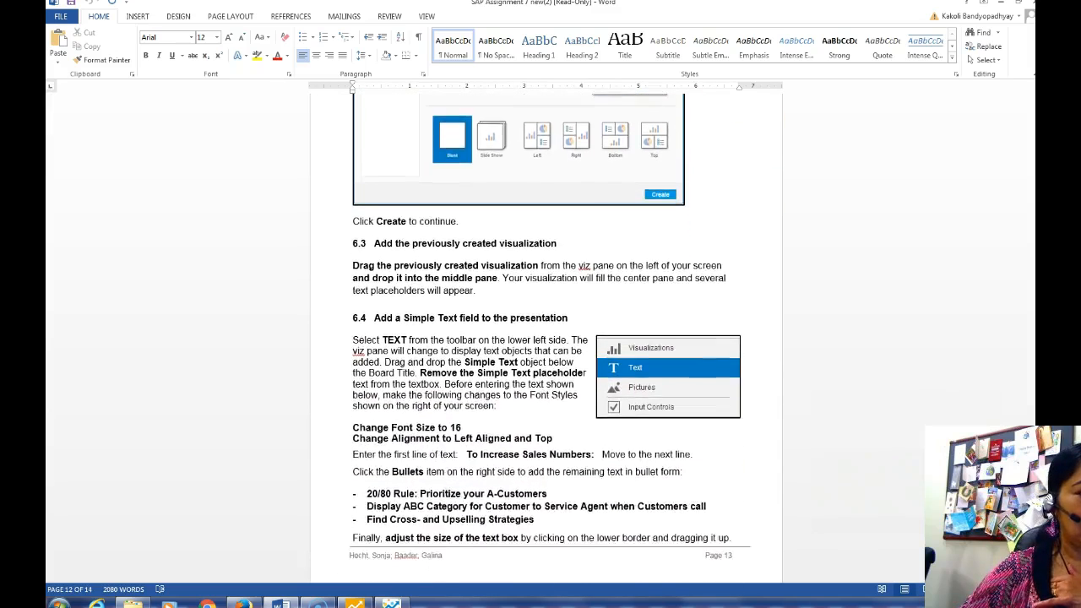
left_click(355, 602)
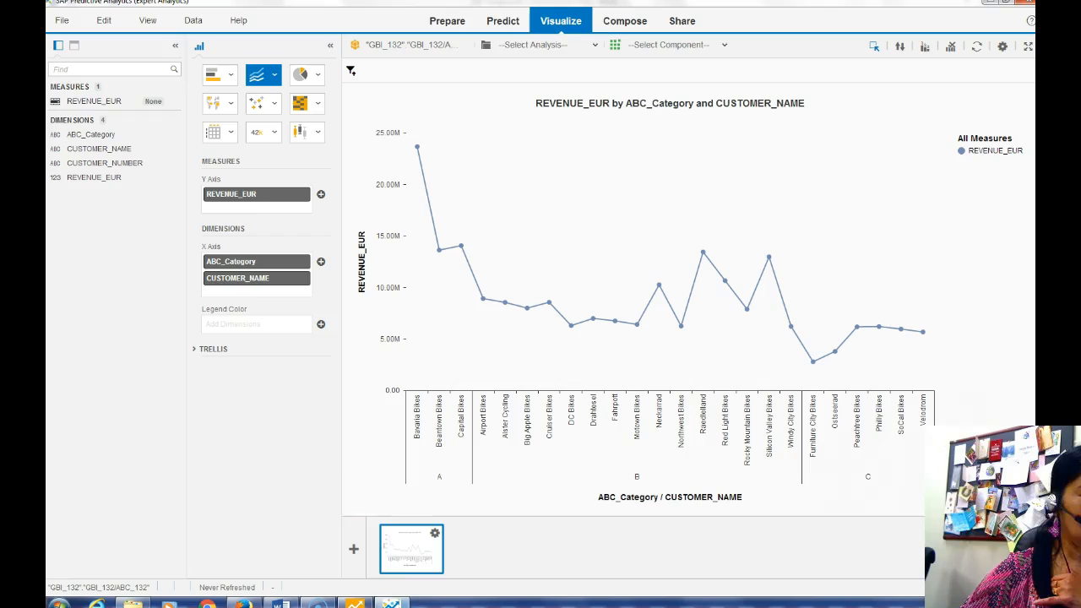
Create a blank story named ABC_Analysis_132 in the Compose room, checking the Word guide midway
left_click(632, 20)
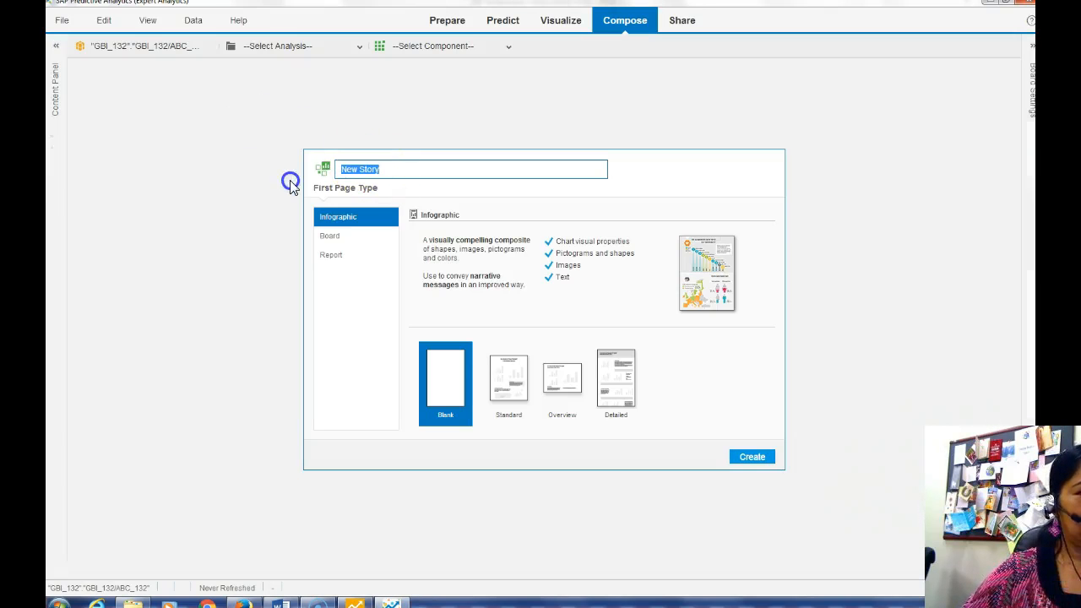
key("BackSpace")
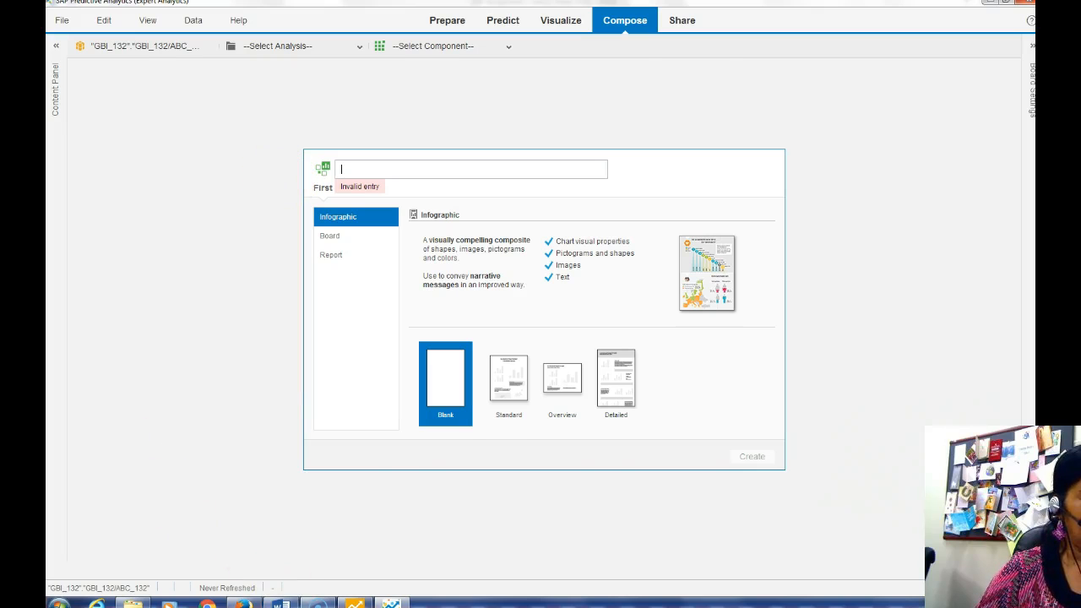
key("alt+Tab")
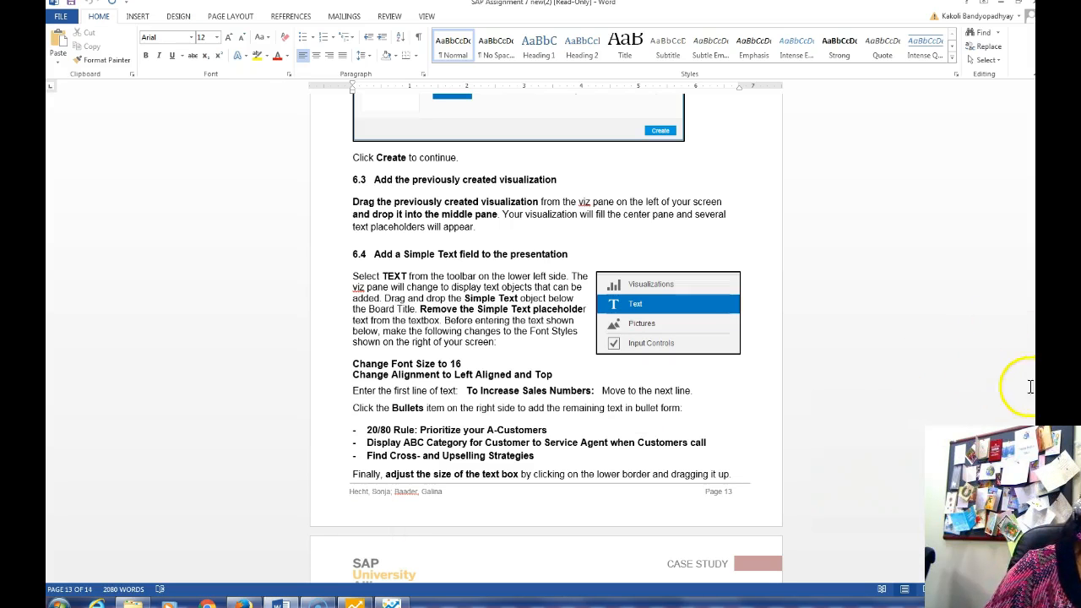
scroll(540, 338, "up", 10)
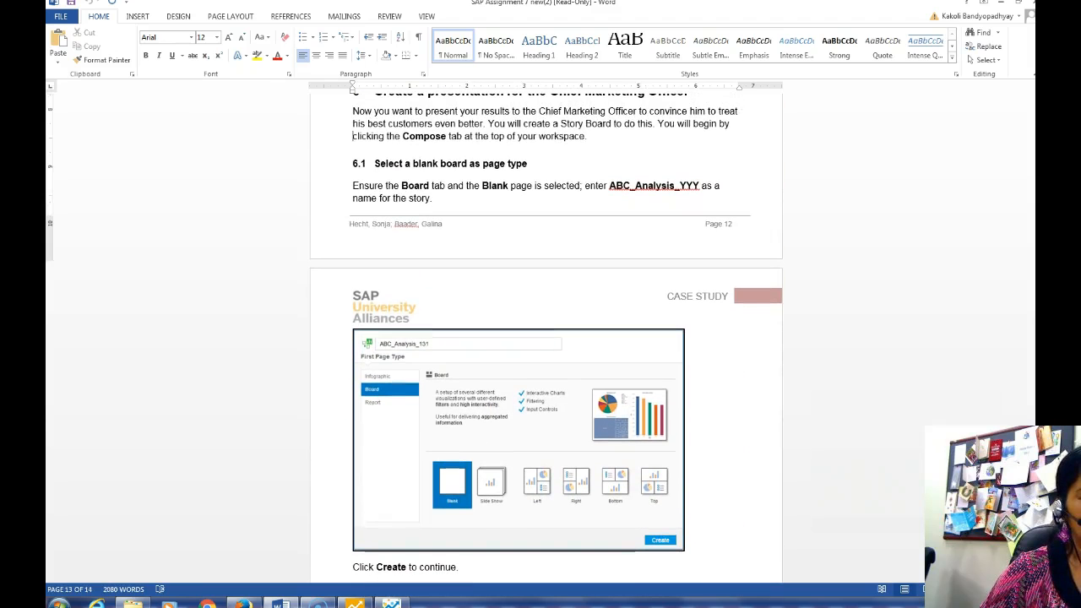
scroll(540, 338, "down", 5)
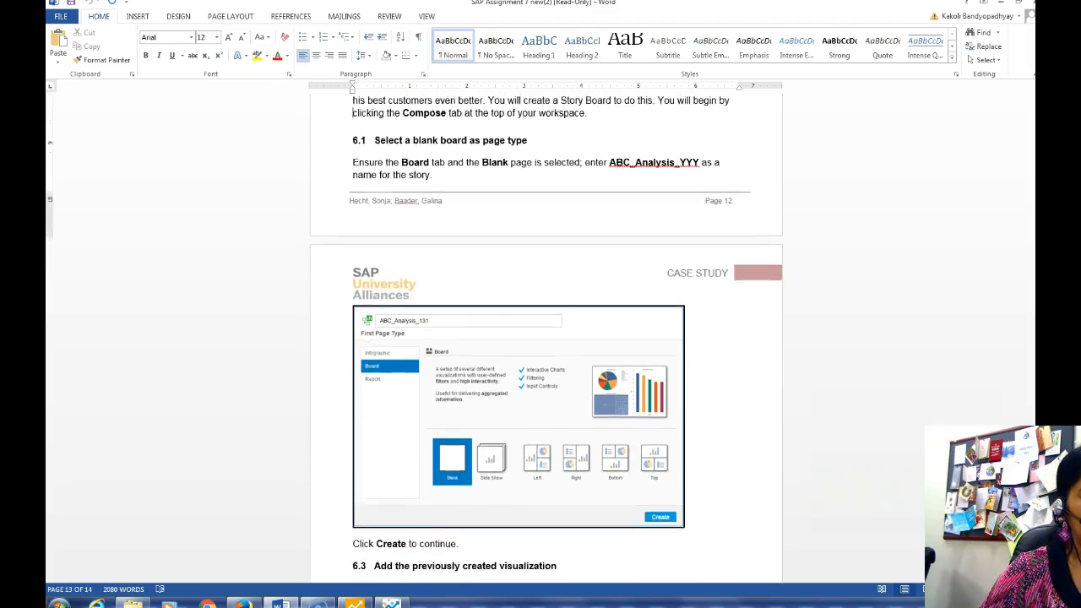
left_click(369, 604)
type("ABC_Analysis_132")
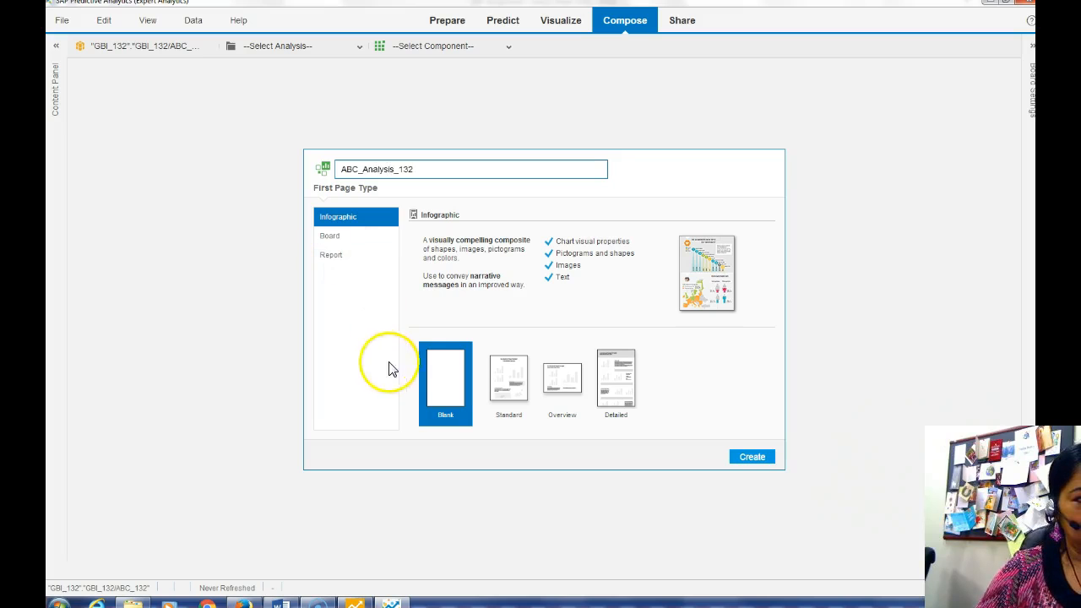
left_click(753, 459)
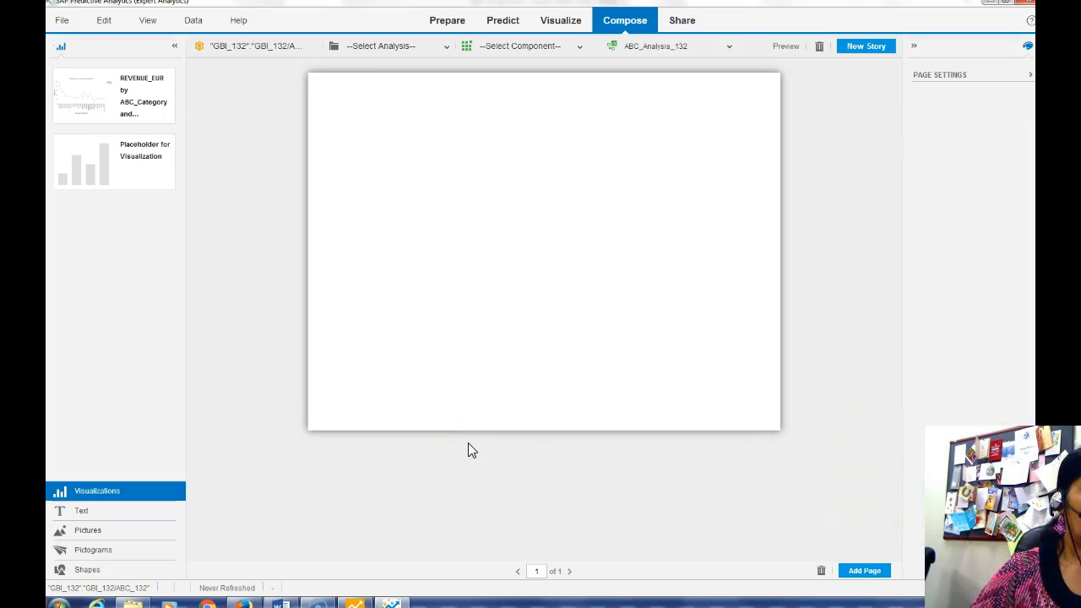
Place the REVENUE_EUR line chart on the story page and lower its top edge to leave space above
left_click(91, 95)
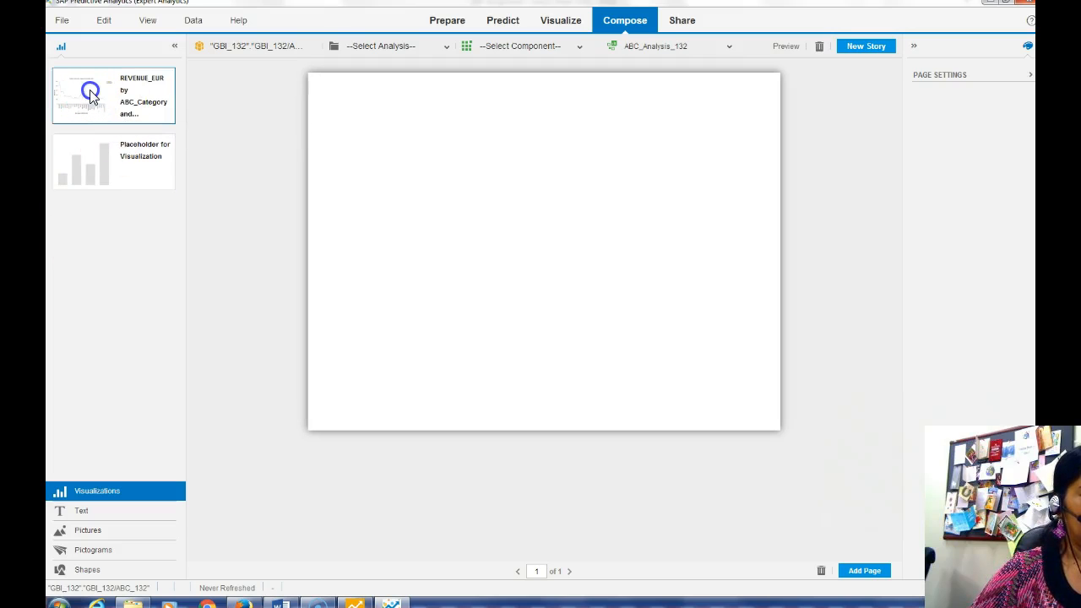
left_click_drag(179, 118, 518, 236)
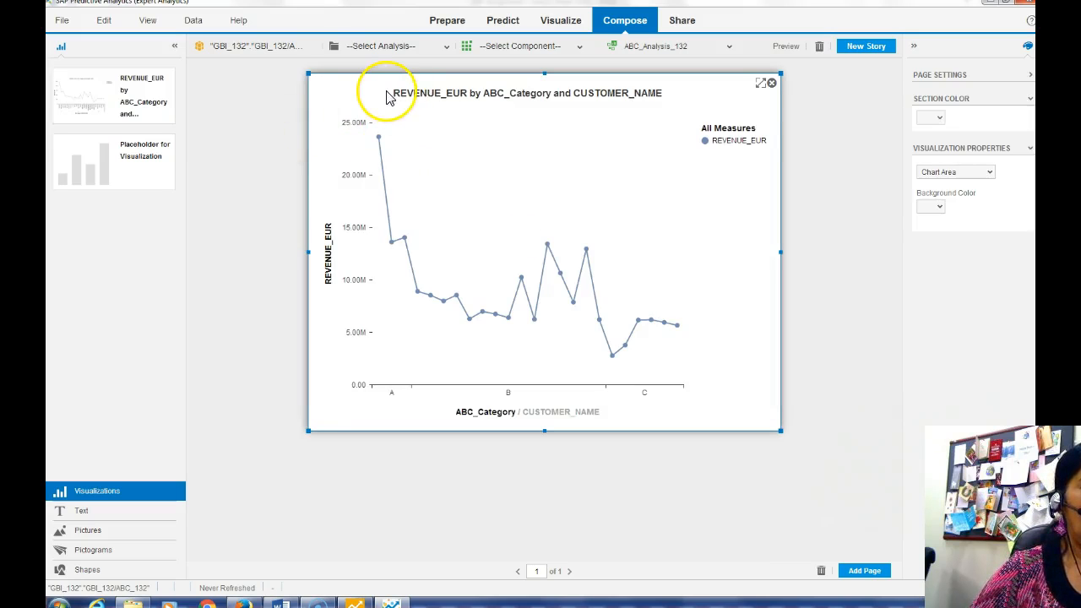
left_click_drag(545, 74, 549, 164)
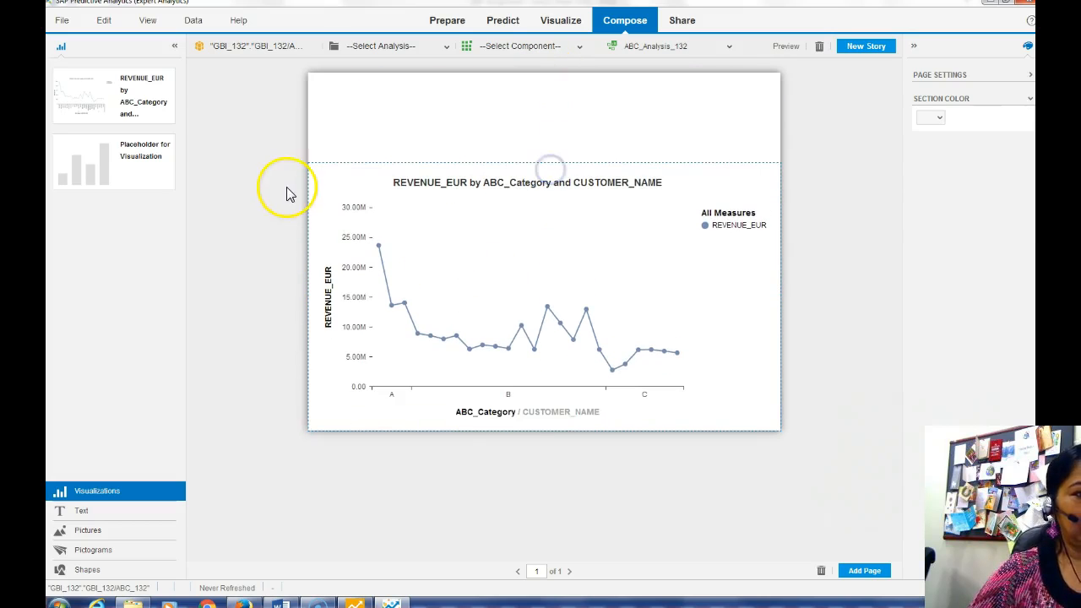
left_click(83, 511)
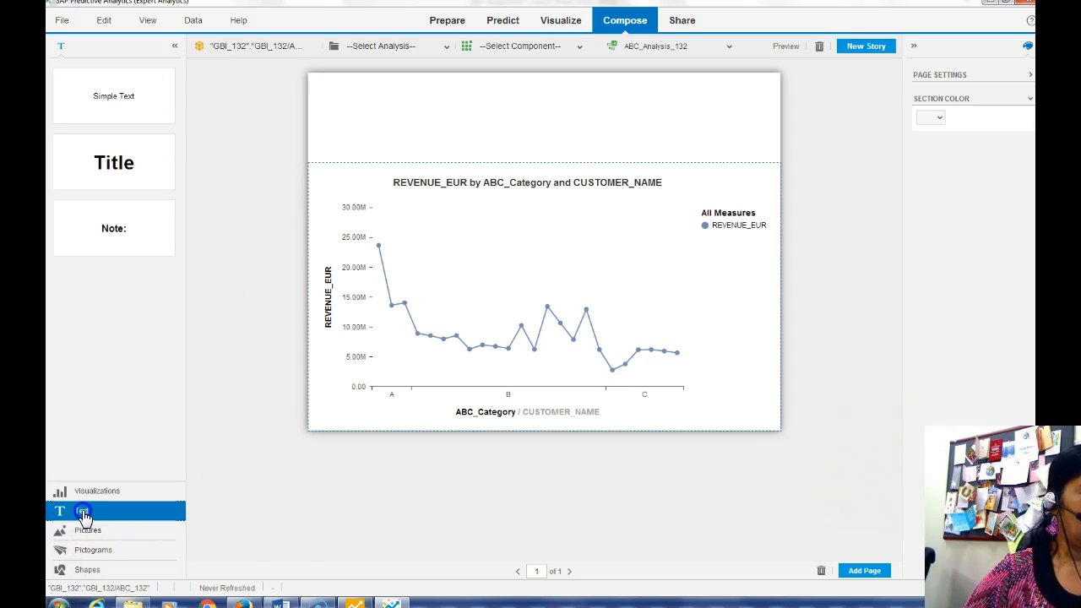
Add a Title box across the full page width as a thin strip at the top
left_click_drag(109, 164, 478, 87)
left_click_drag(543, 119, 775, 93)
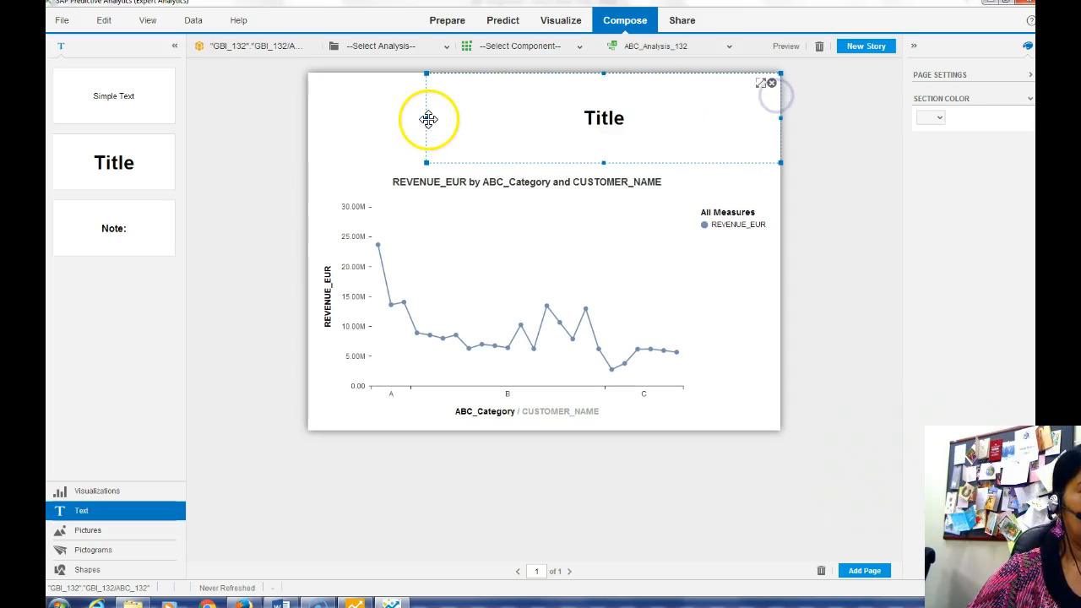
left_click_drag(427, 116, 309, 115)
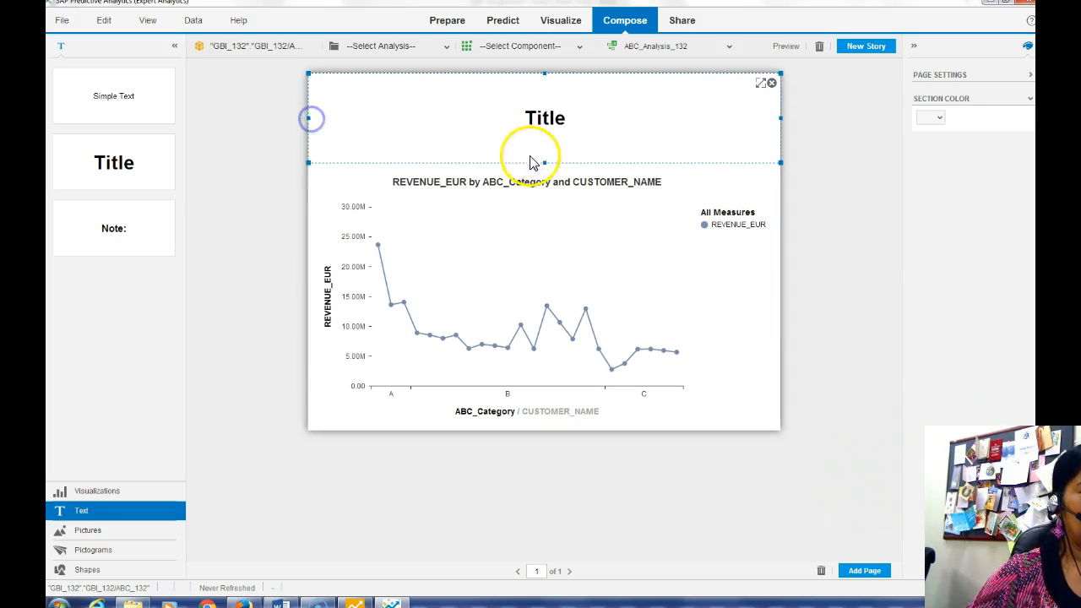
left_click_drag(545, 162, 548, 108)
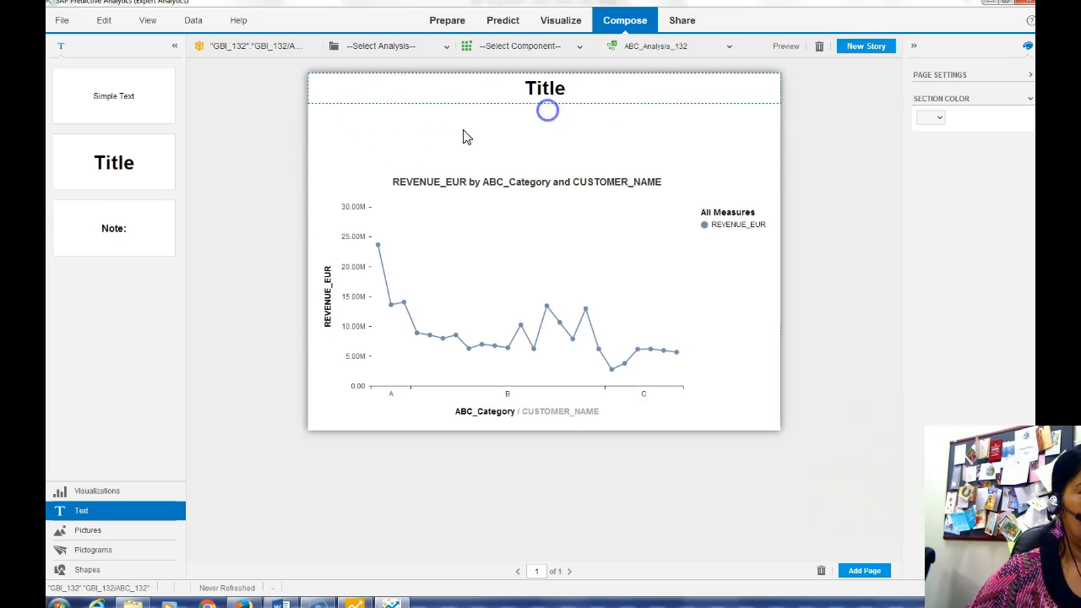
Place a Simple Text box below the title and stretch it to the page's left edge
left_click_drag(123, 101, 779, 135)
left_click(506, 135)
left_click_drag(505, 133, 310, 135)
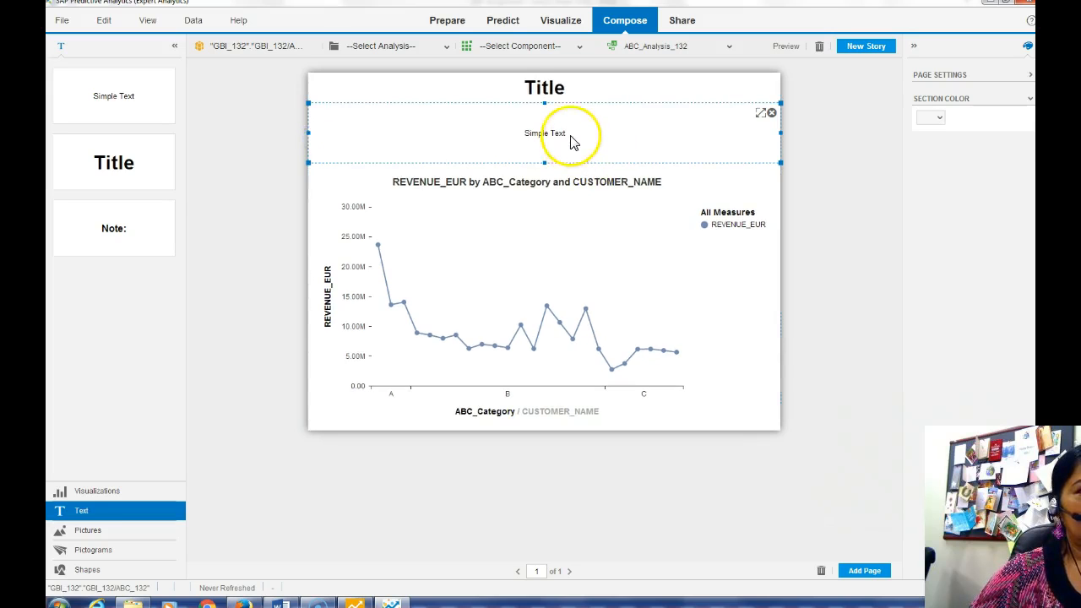
Clear the text box's placeholder, make it left-aligned at 16 pt, then bring up Word
left_click(505, 135)
left_click_drag(547, 134, 508, 135)
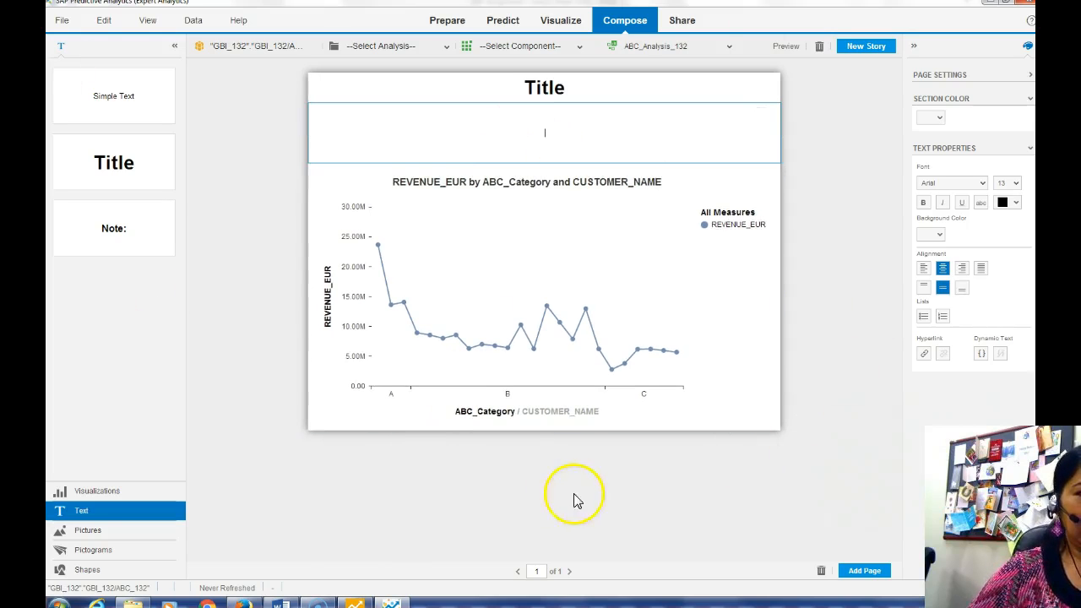
left_click(924, 270)
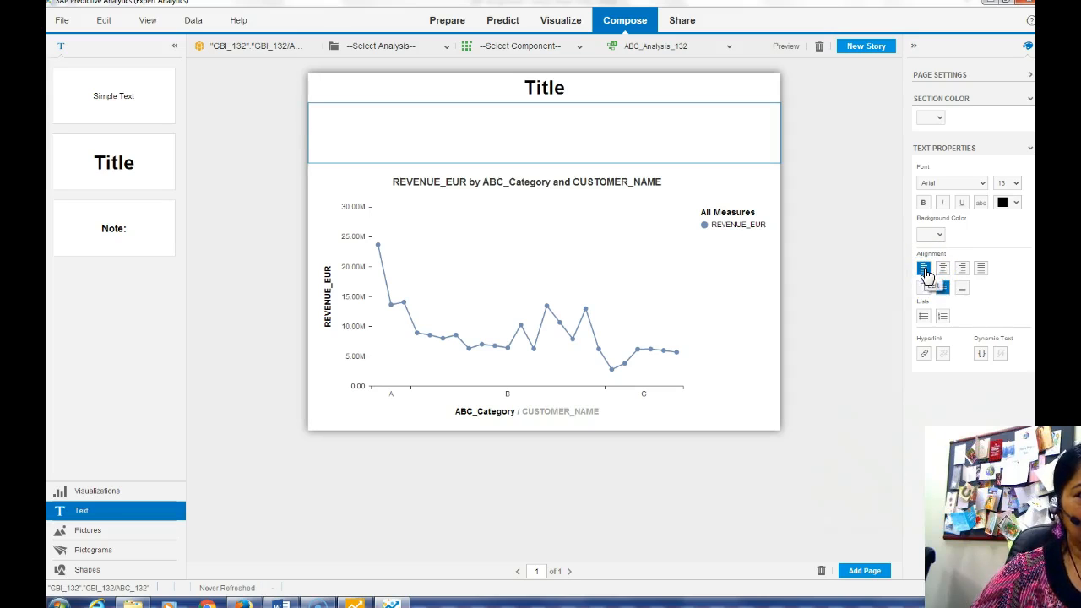
left_click(1017, 186)
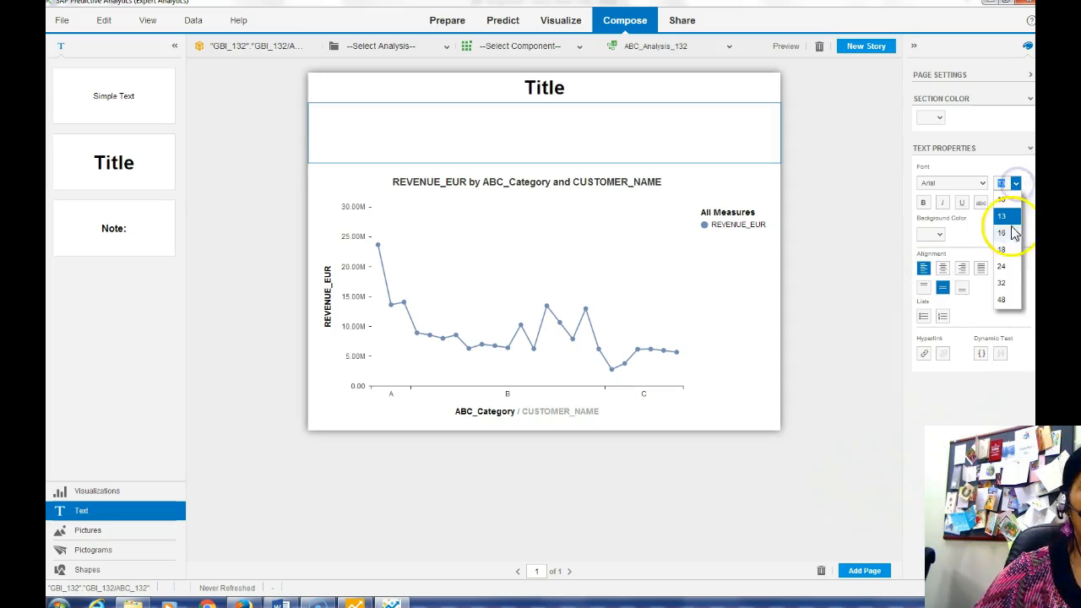
left_click(1006, 234)
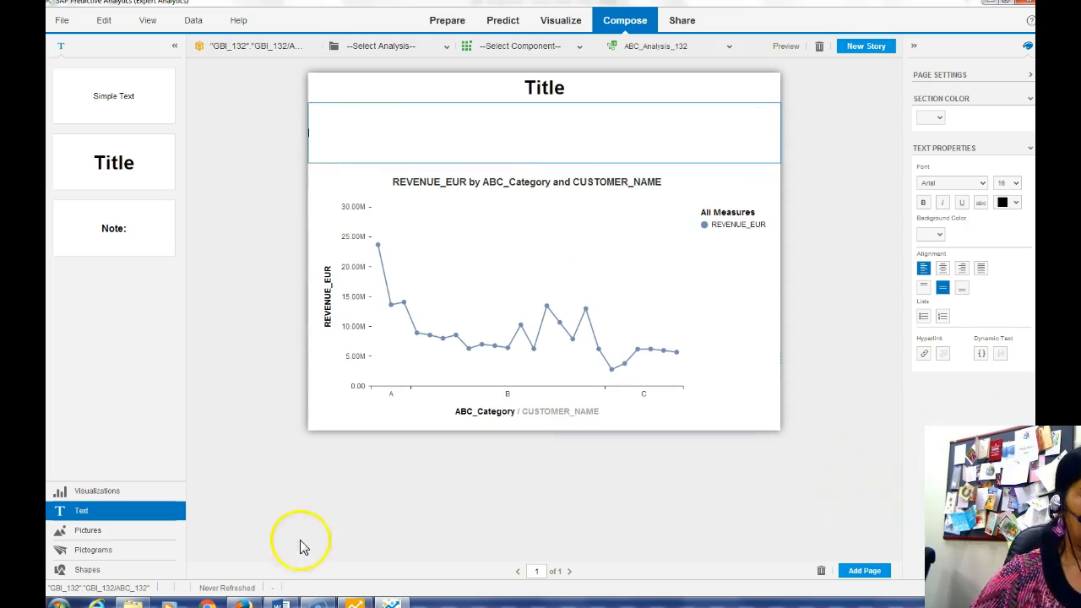
left_click(281, 605)
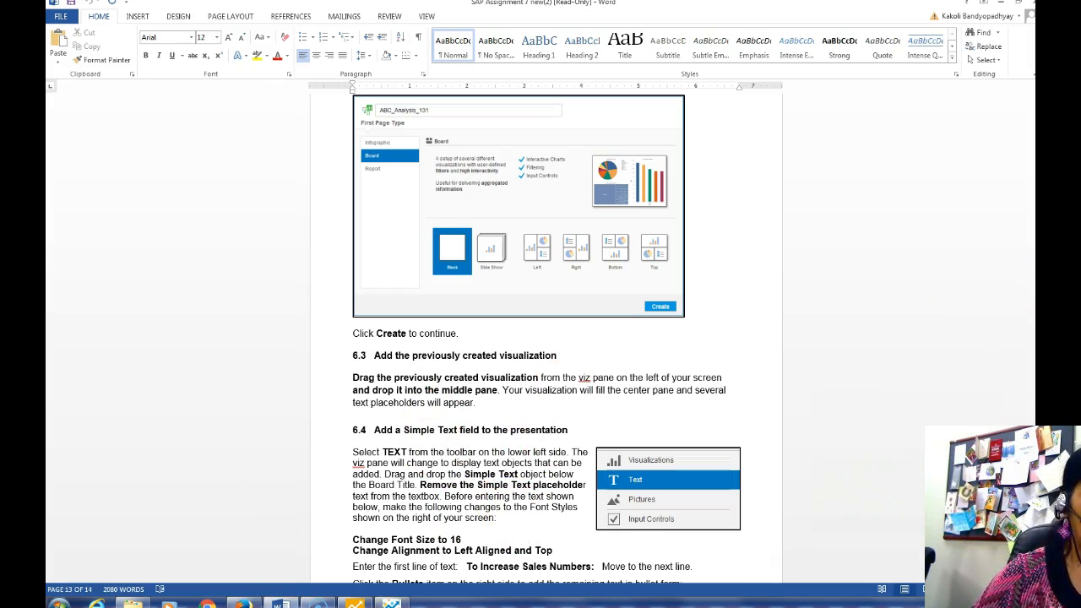
Copy the heading 'To Increase Sales Numbers:' from the Word instructions
scroll(418, 250, "down", 10)
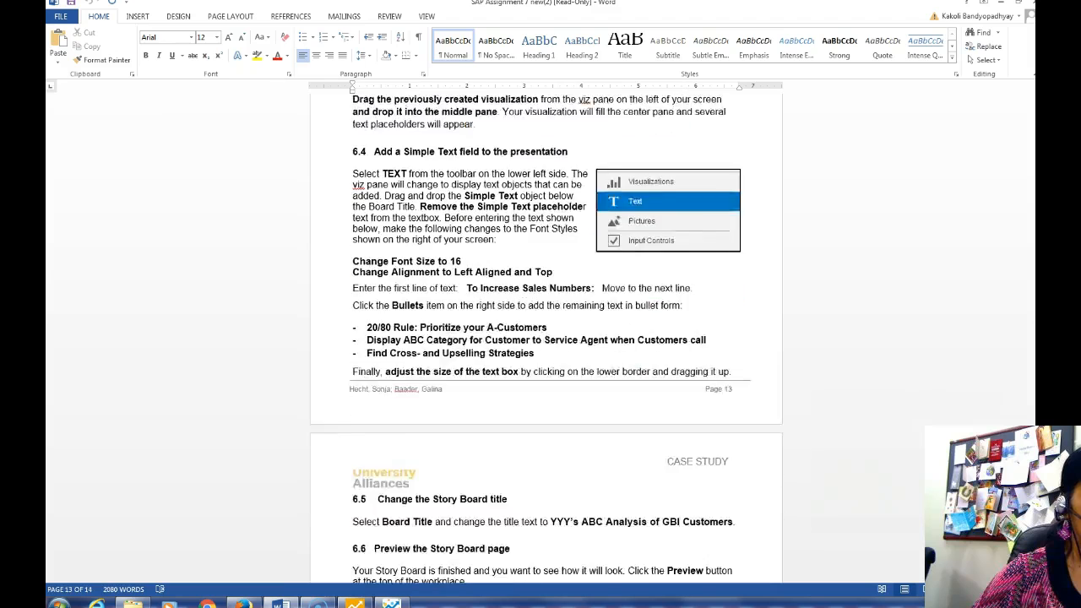
left_click_drag(461, 226, 596, 227)
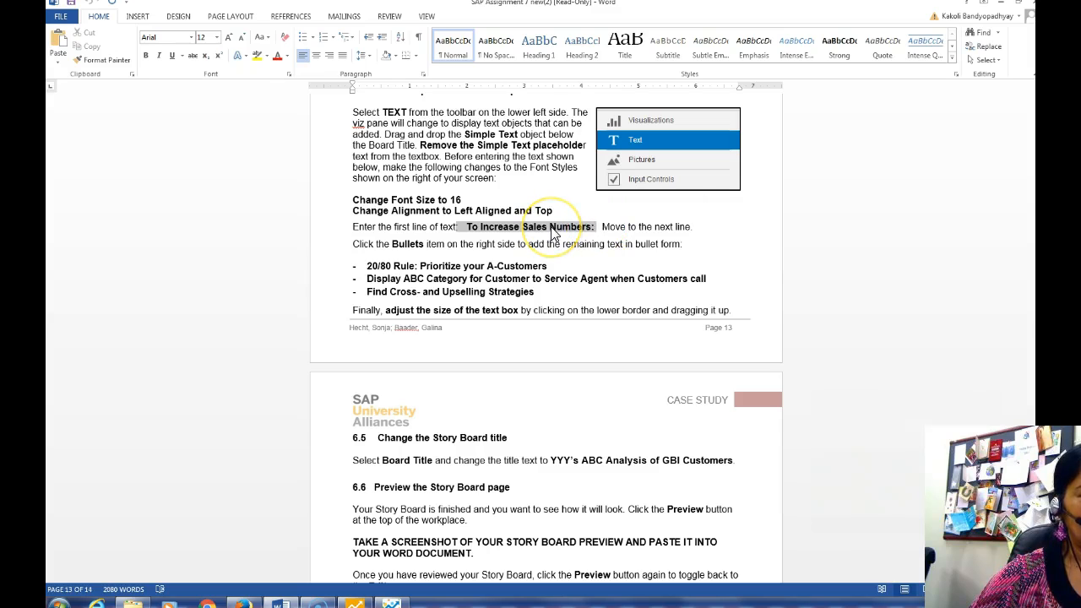
right_click(553, 232)
left_click(559, 258)
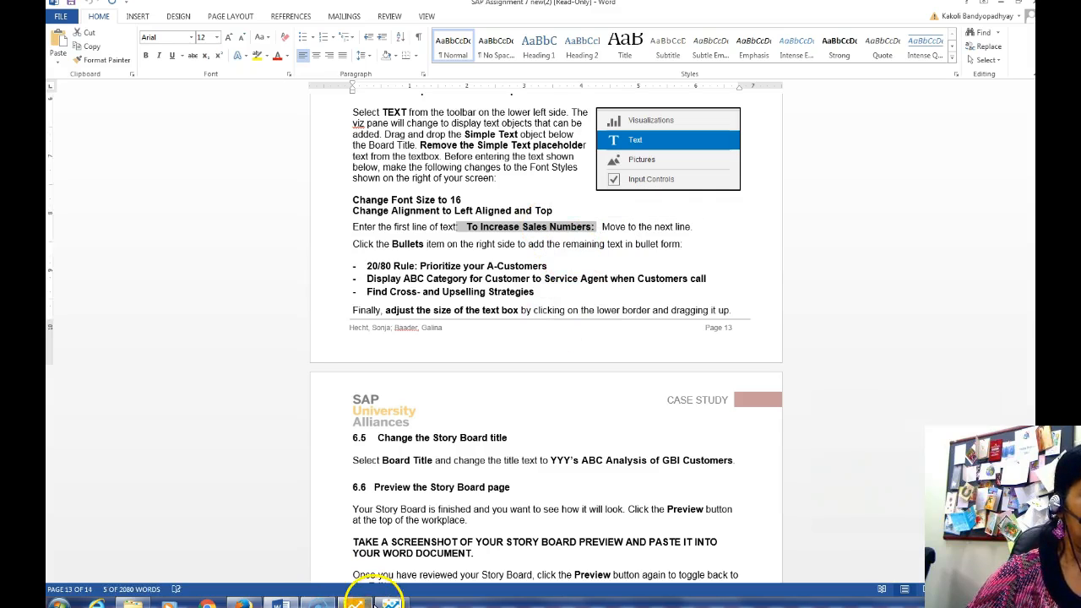
left_click(356, 603)
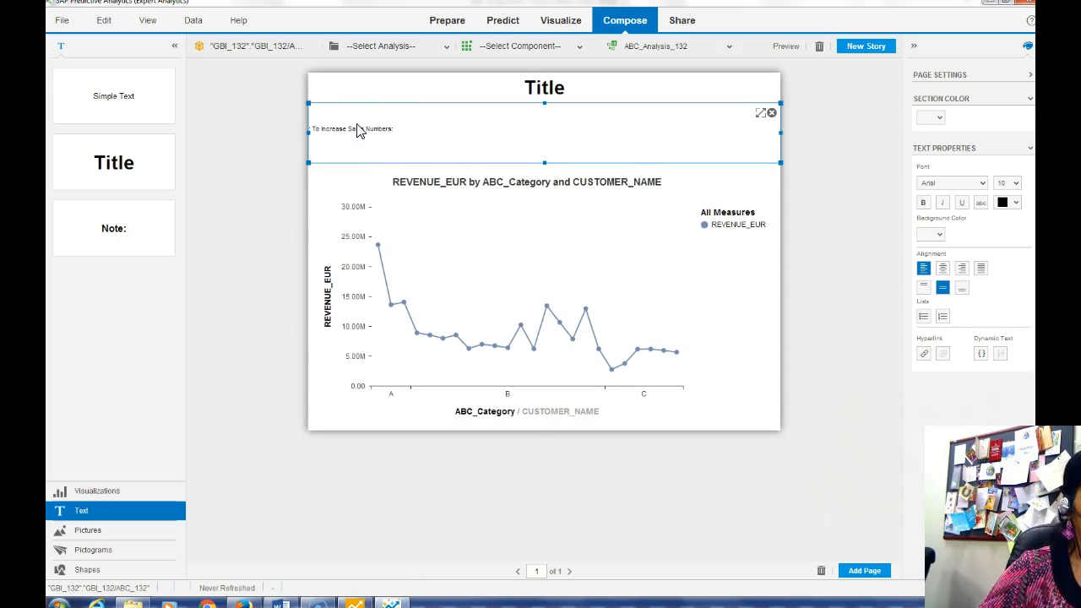
Copy the three strategy lines from Word and paste them after the heading in the text box
left_click(281, 603)
left_click_drag(363, 265, 542, 302)
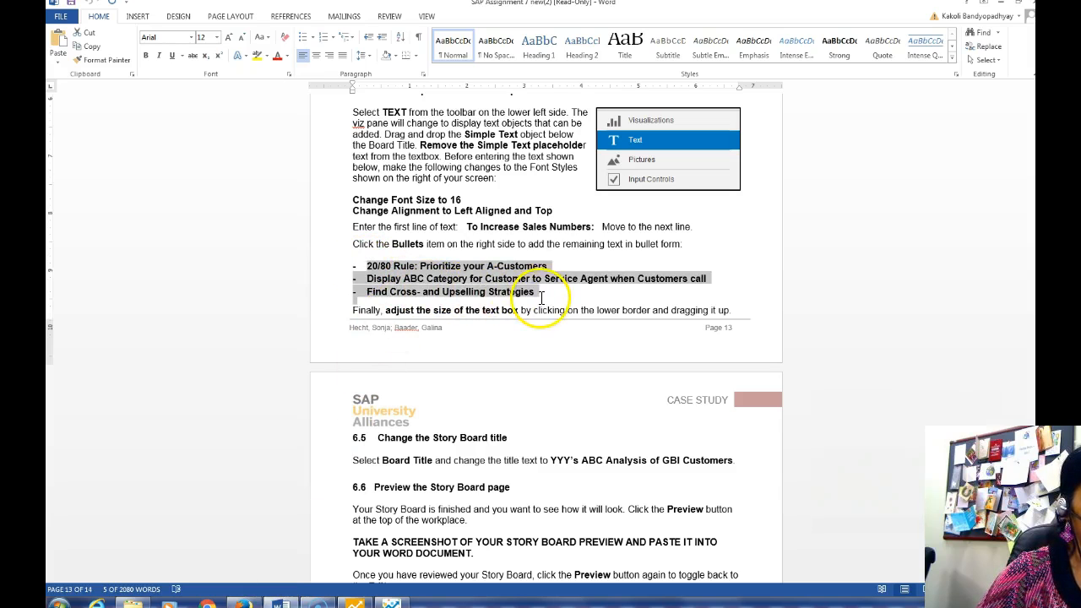
right_click(456, 279)
left_click(481, 300)
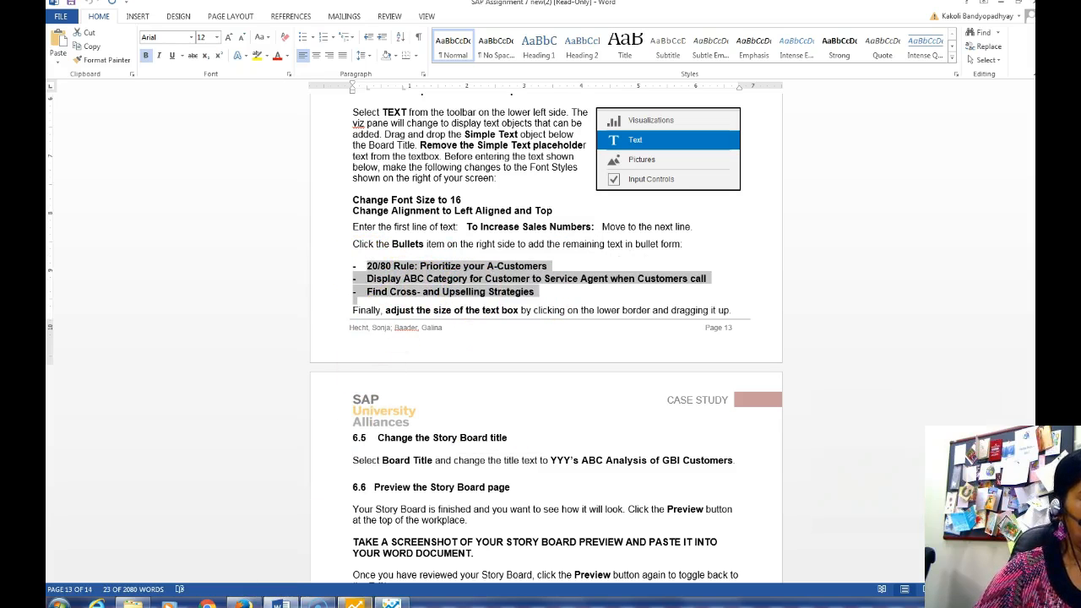
left_click(355, 603)
left_click(353, 152)
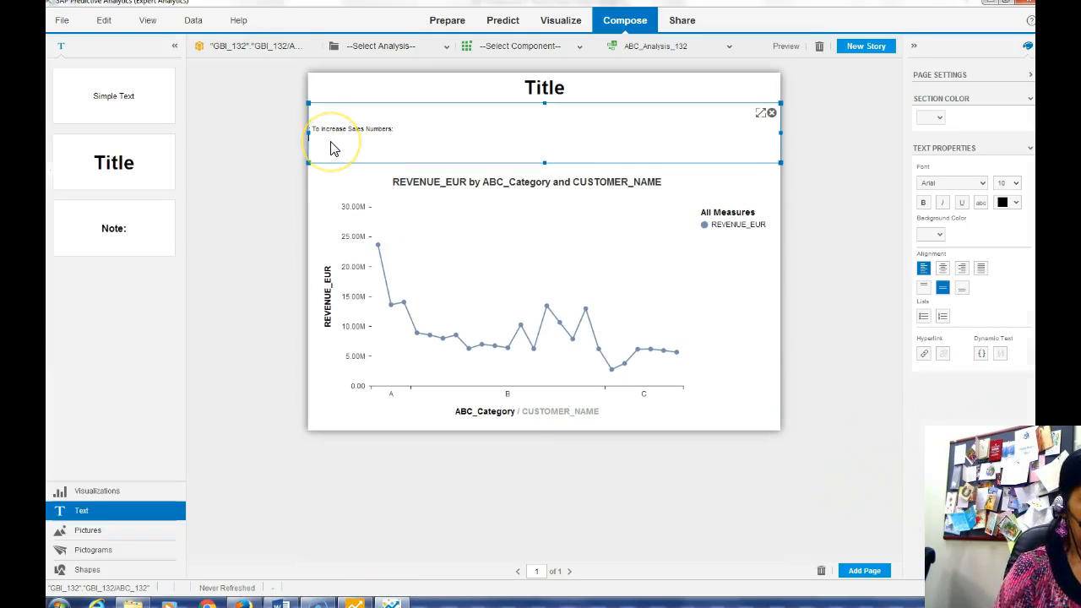
key("ctrl+v")
Break the pasted text so each strategy sits on its own line
left_click(427, 137)
key("Return")
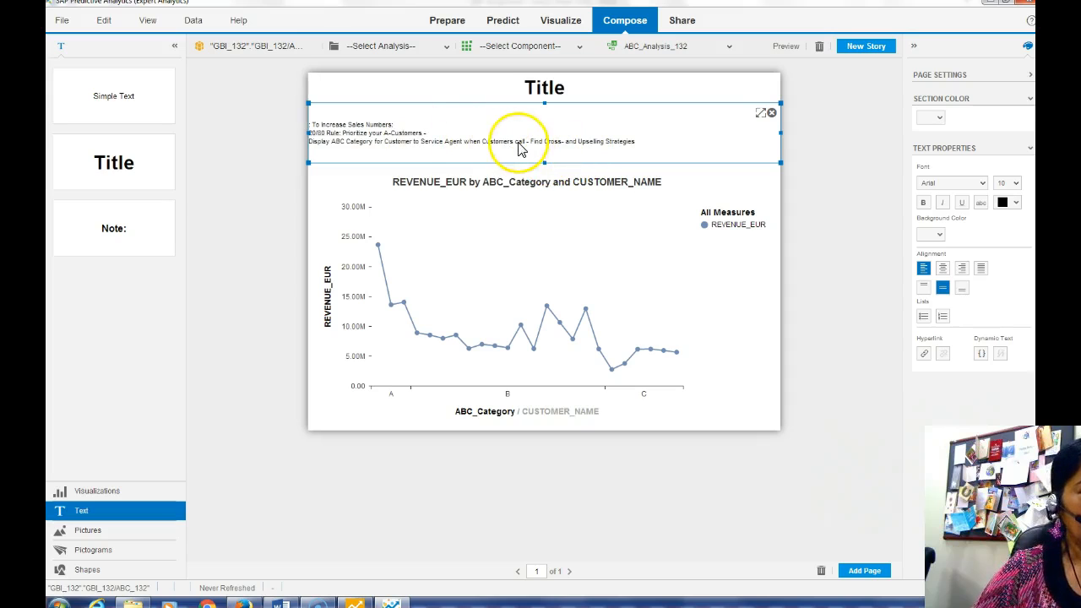
key("Return")
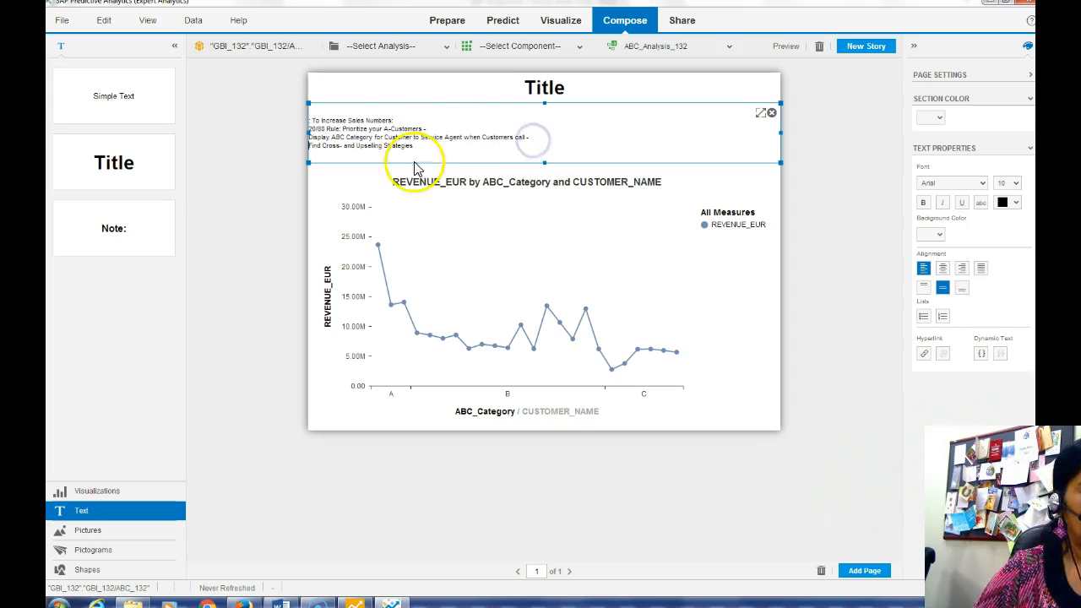
left_click(308, 133)
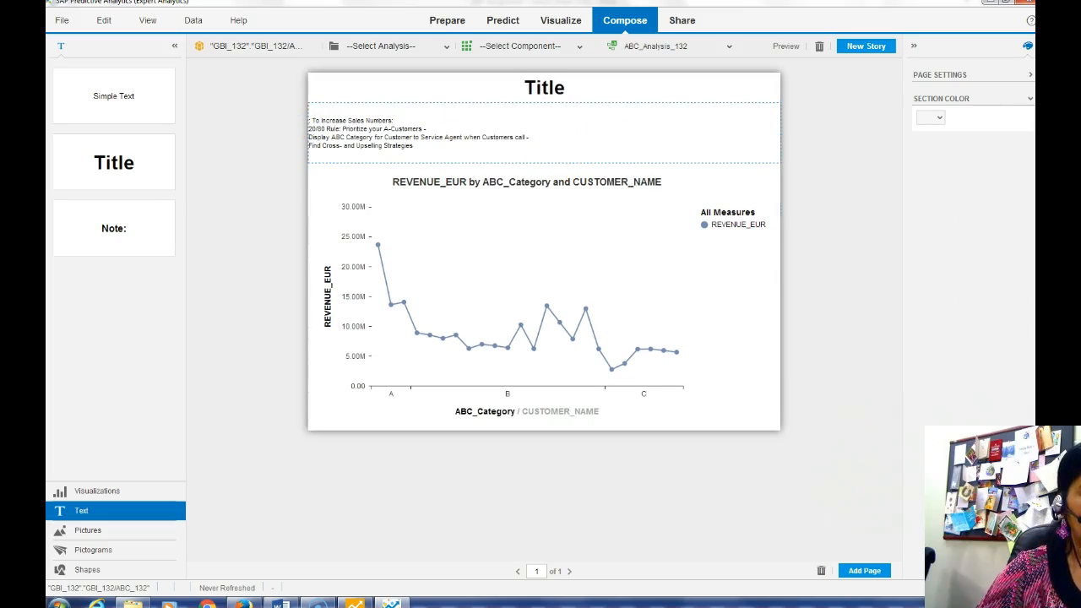
Bullet the strategy lines and remove the bullet from the heading line
left_click(393, 122)
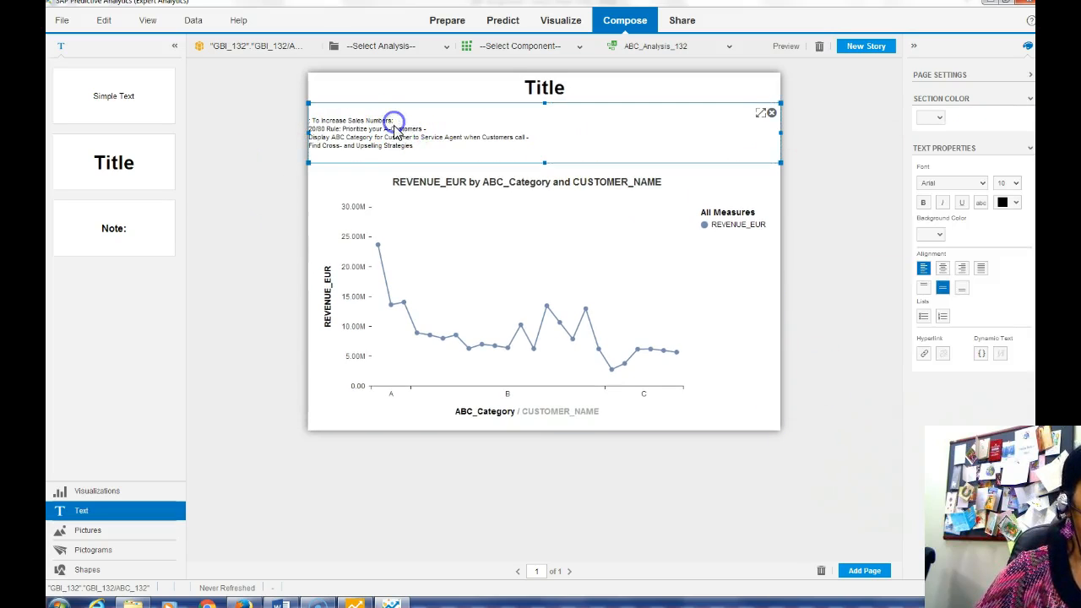
left_click(924, 317)
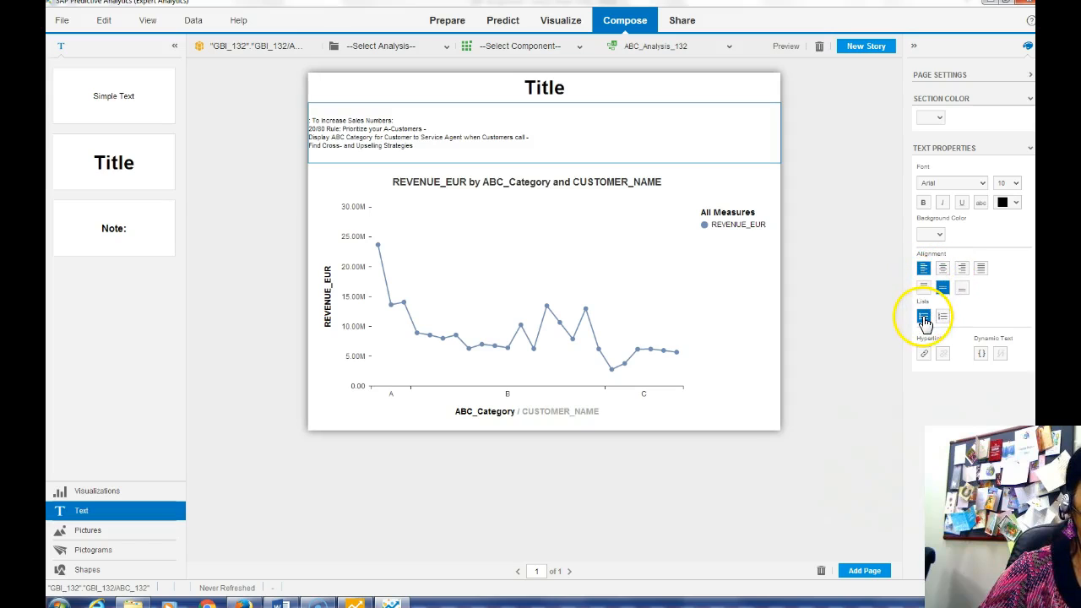
left_click(529, 150)
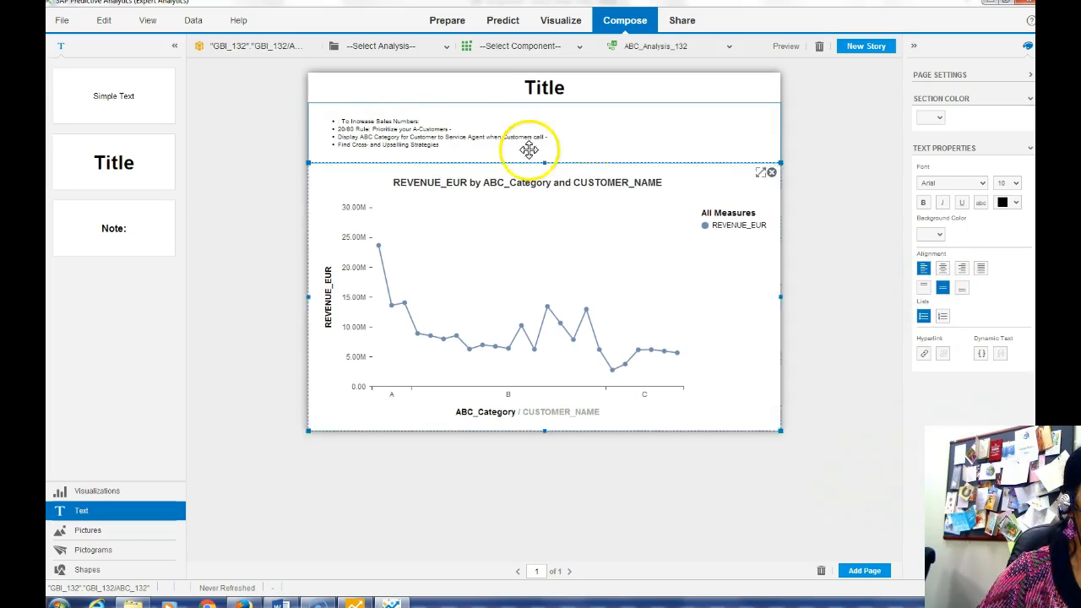
left_click(341, 119)
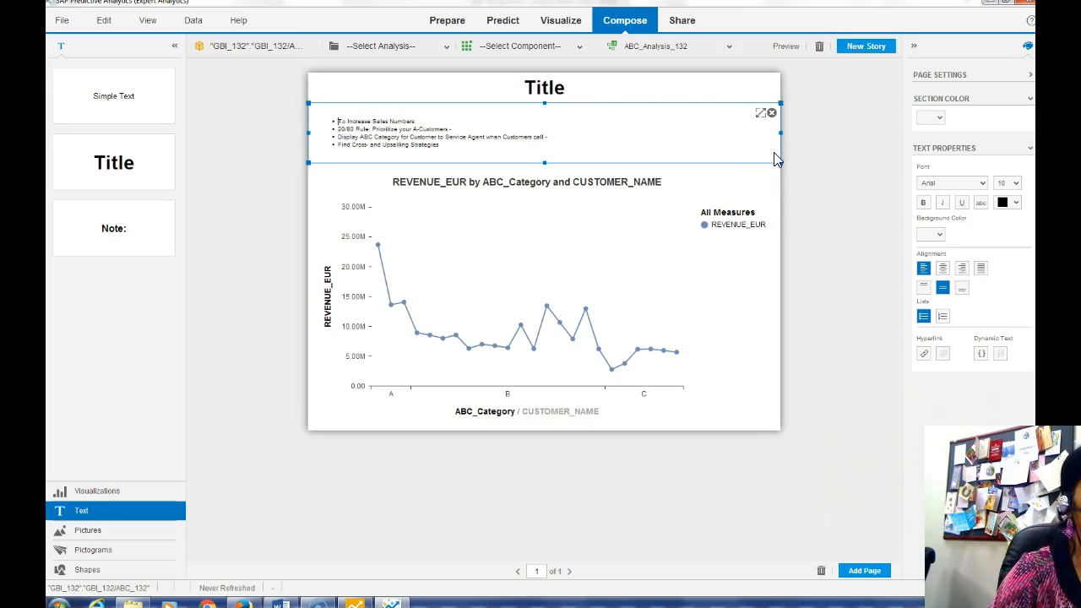
left_click(923, 316)
left_click(507, 175)
Set all the text box's text to 16 pt and return to the Word instructions
left_click(446, 148)
left_click_drag(445, 148, 312, 117)
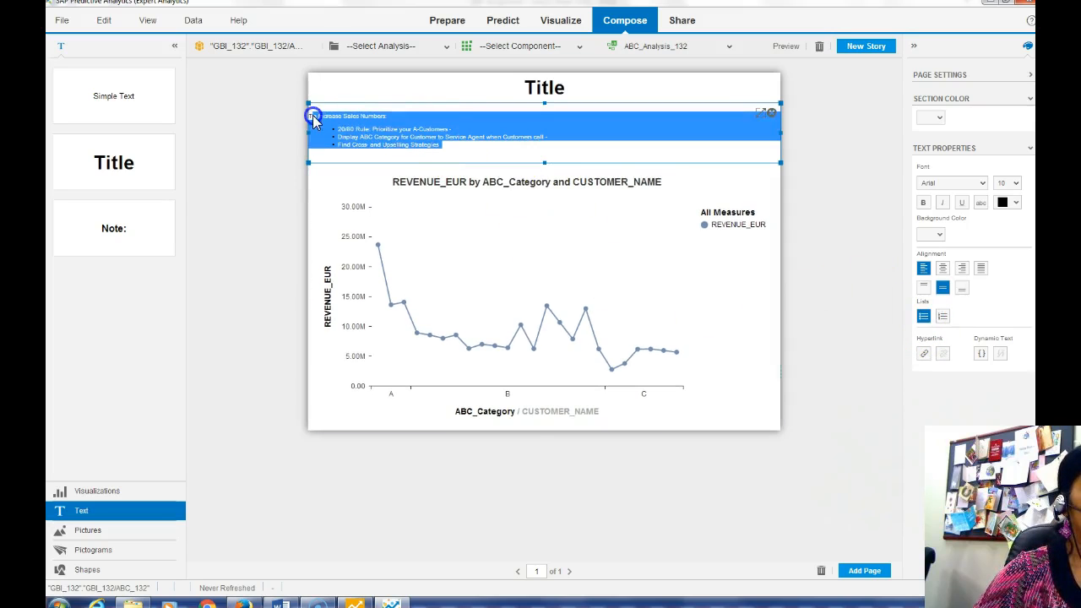
left_click(1014, 183)
left_click(1006, 233)
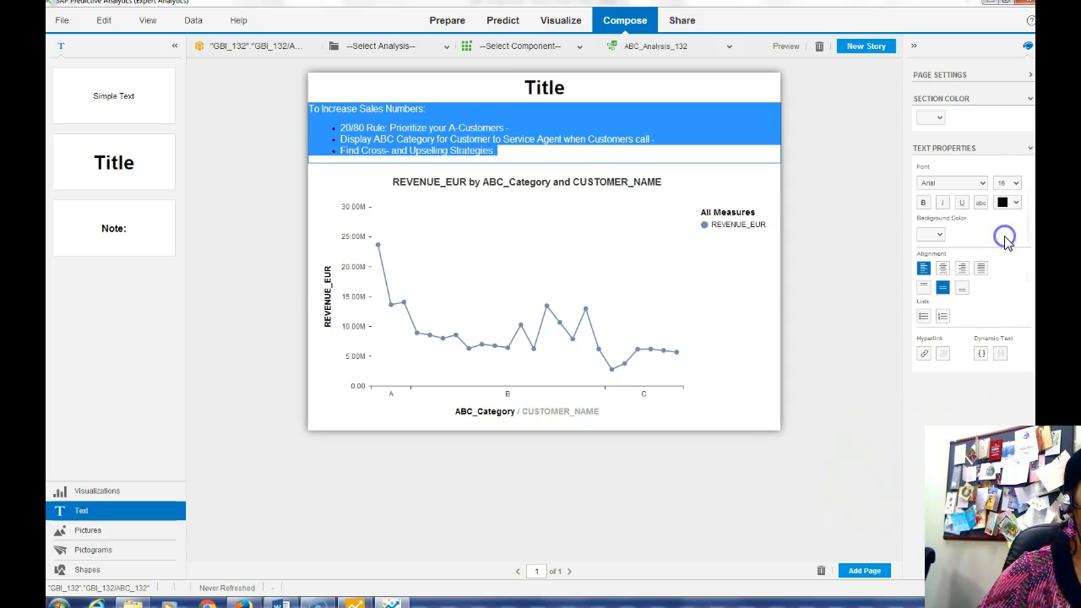
left_click(631, 253)
left_click(564, 94)
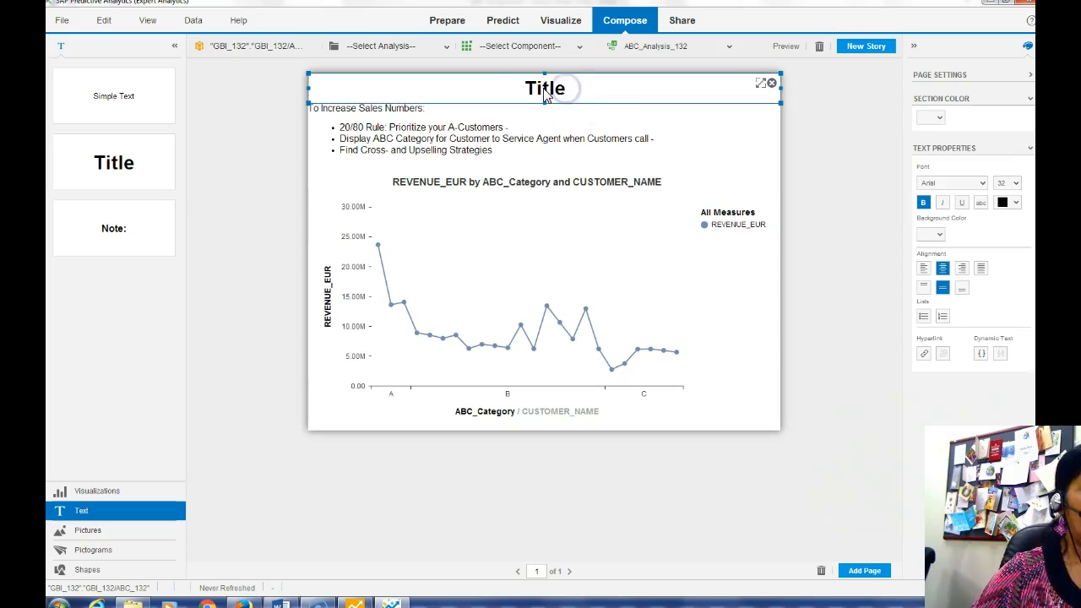
left_click(368, 583)
left_click(281, 603)
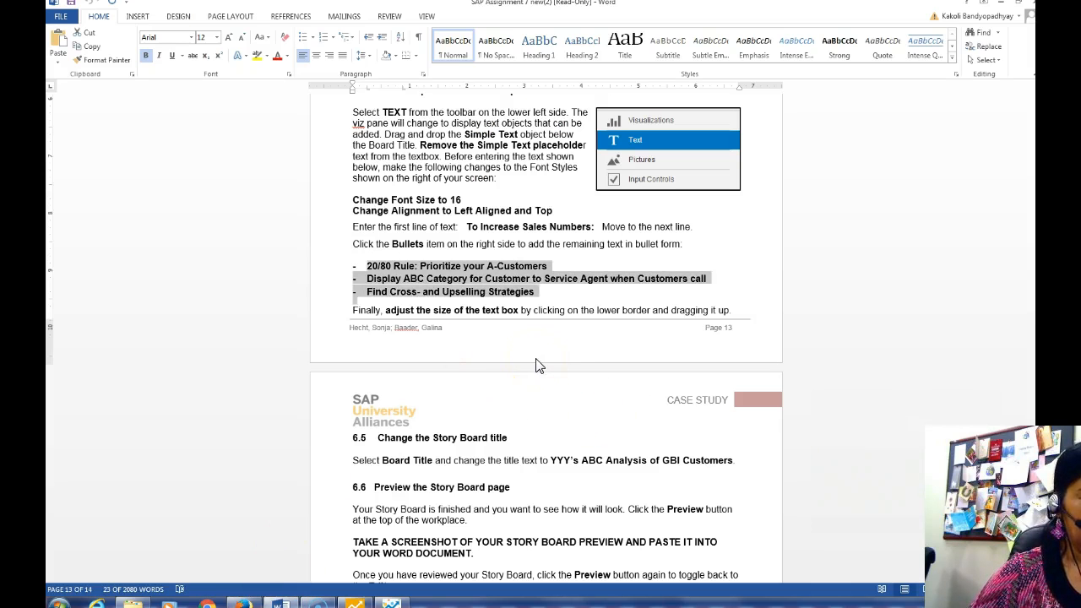
Replace the Title placeholder with '132's ABC Analysis of GBI Customers' copied from Word
left_click_drag(551, 460, 707, 467)
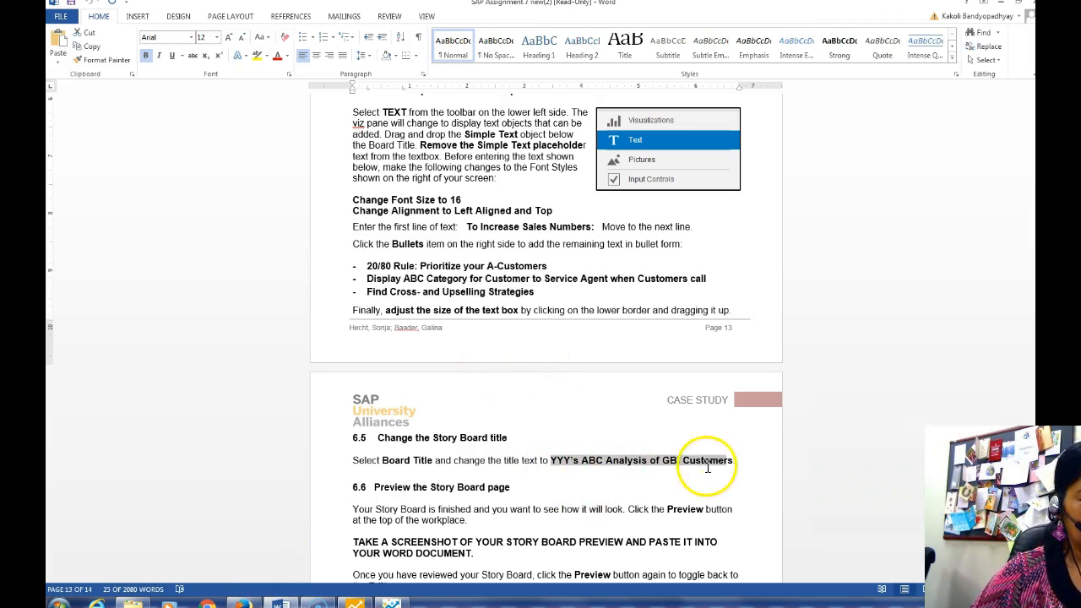
right_click(673, 466)
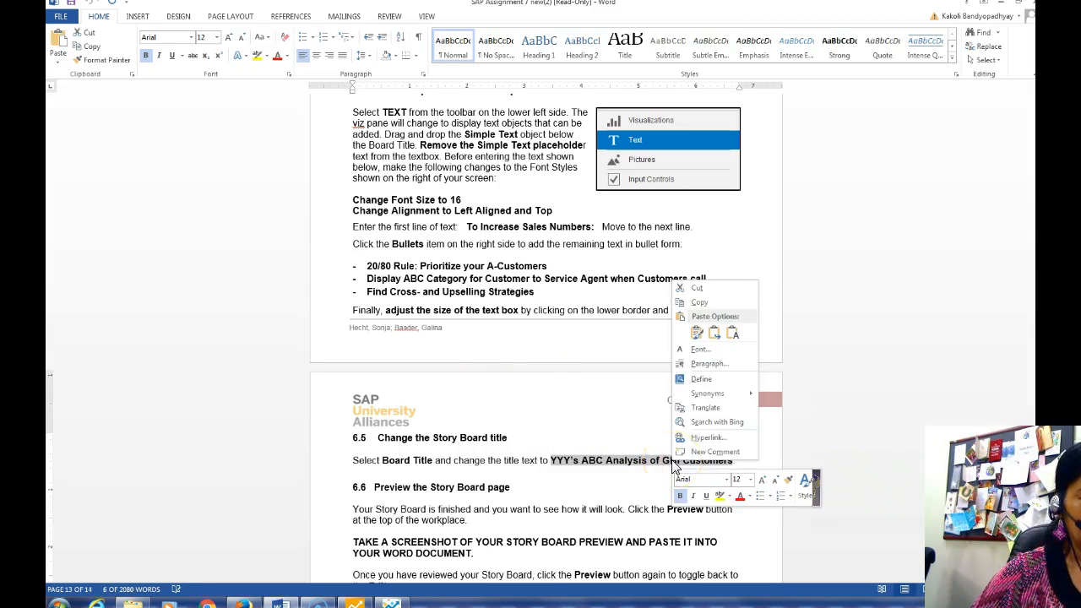
left_click(700, 302)
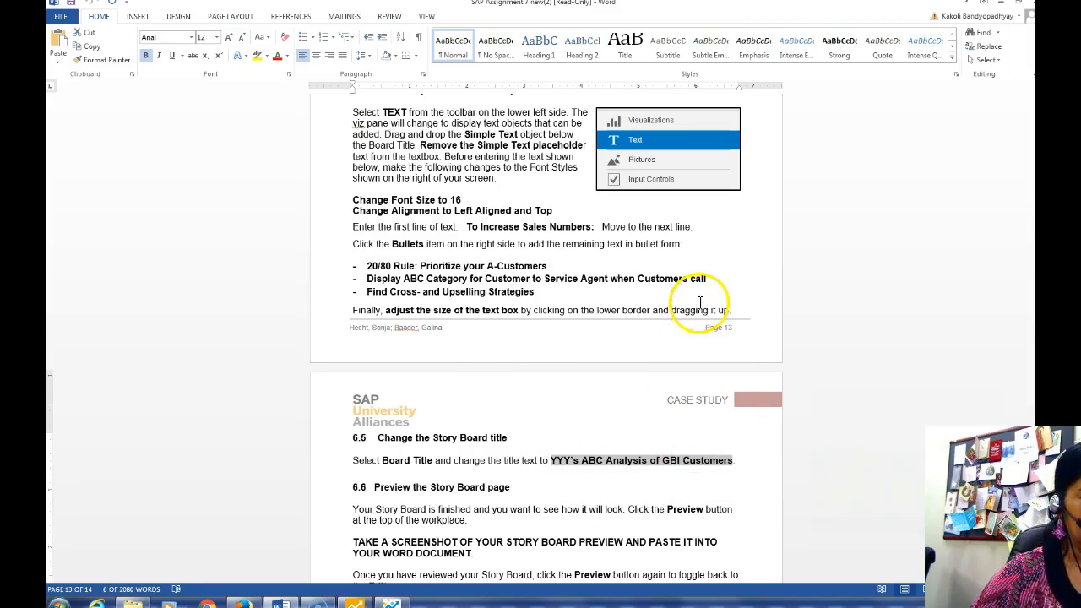
left_click(391, 602)
left_click(538, 88)
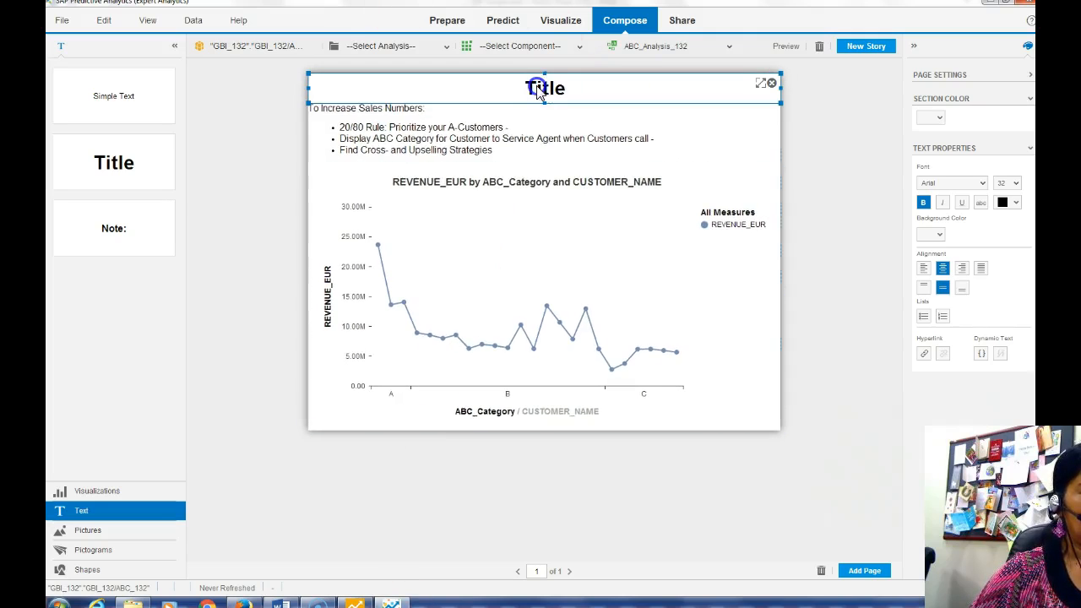
double_click(526, 91)
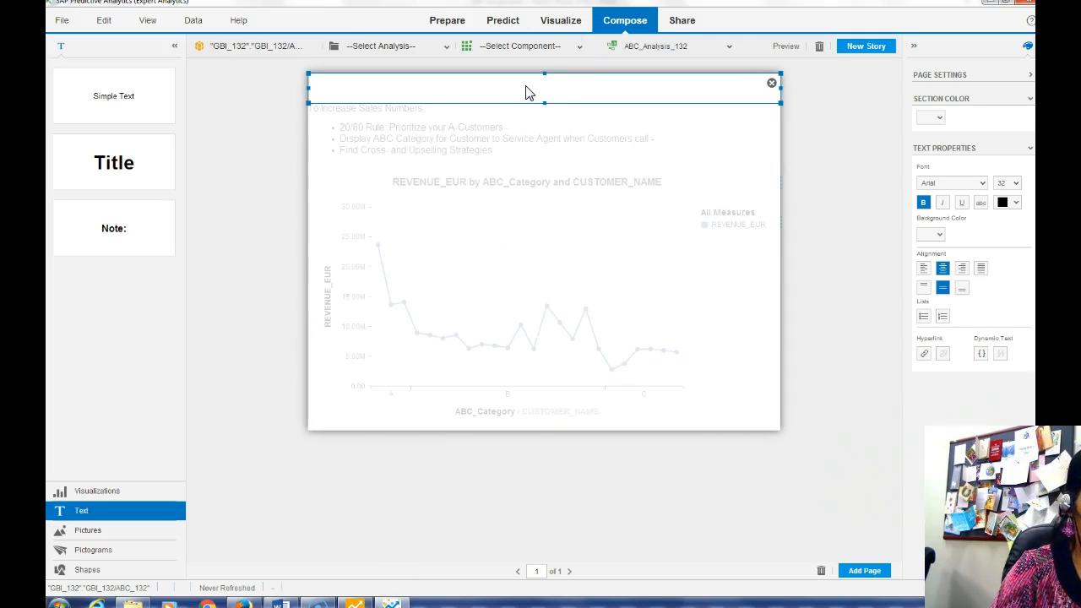
double_click(491, 89)
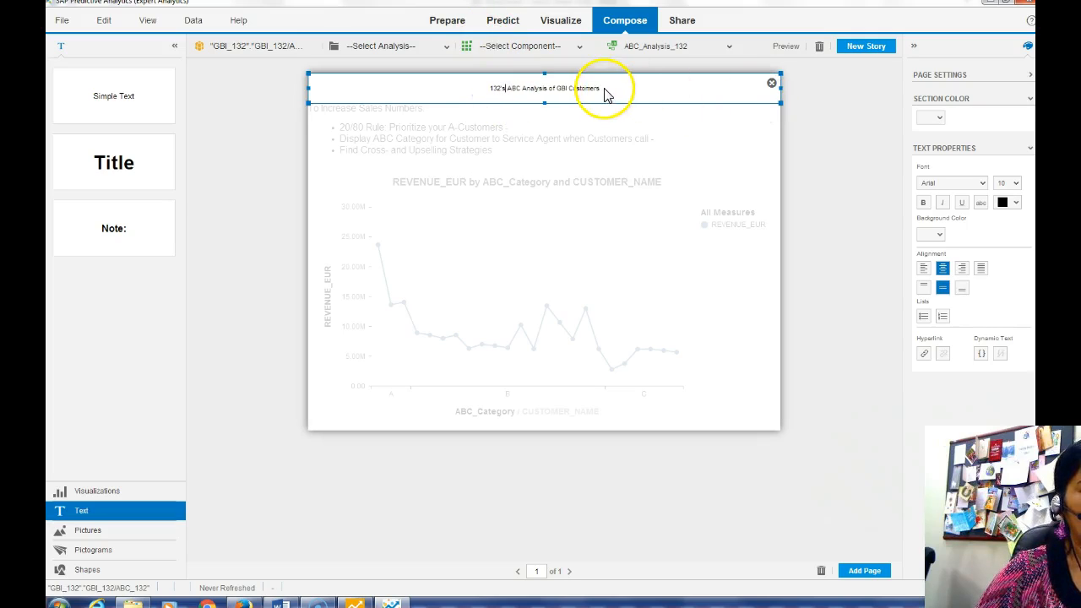
Format the whole title text as bold 24 pt
left_click_drag(603, 91, 473, 86)
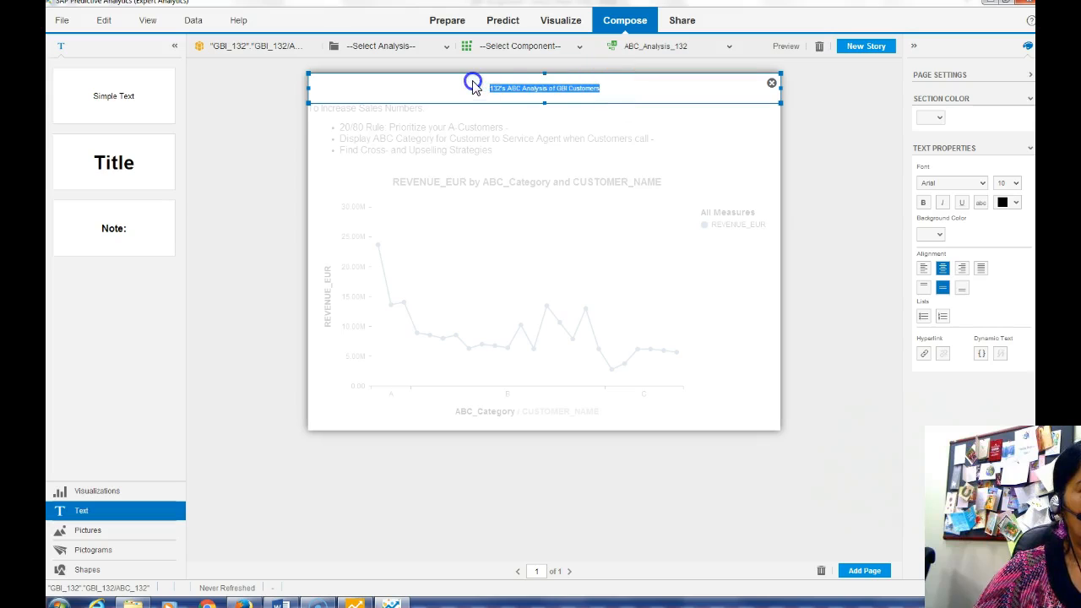
left_click(1015, 184)
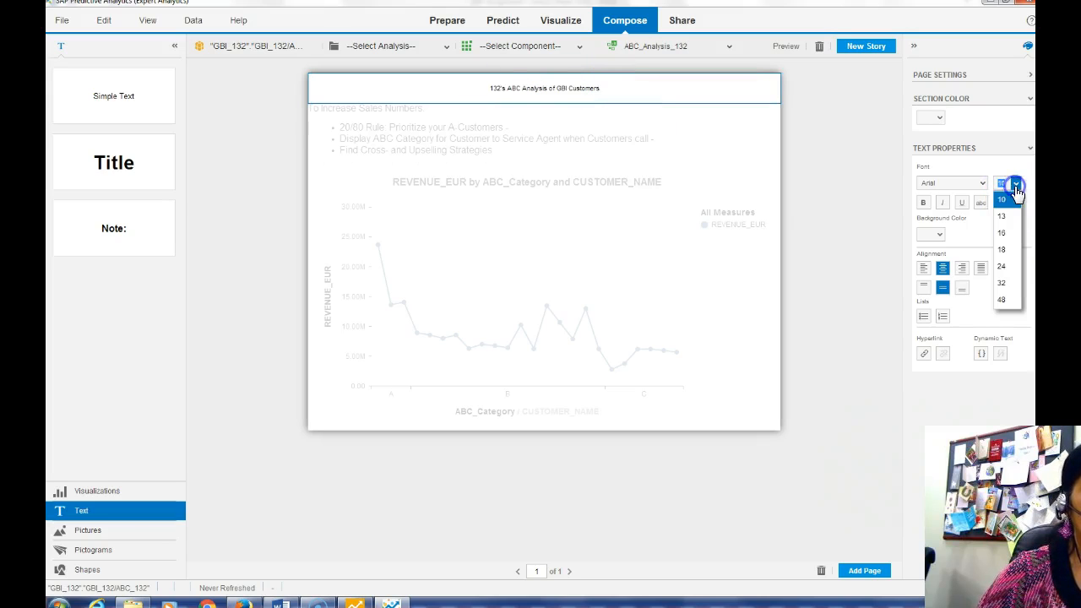
left_click(1003, 252)
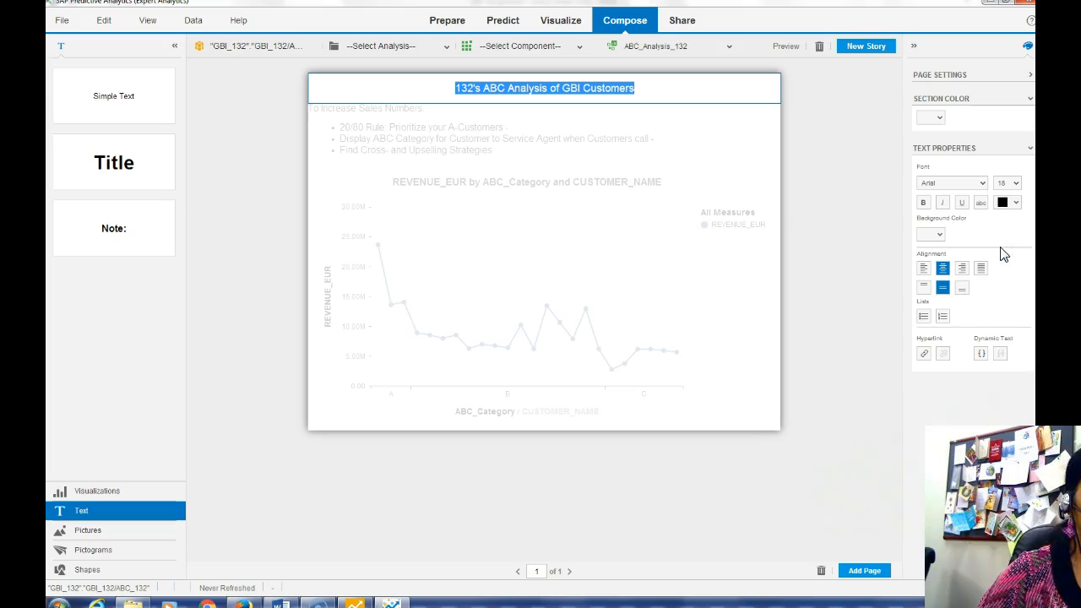
left_click(1015, 183)
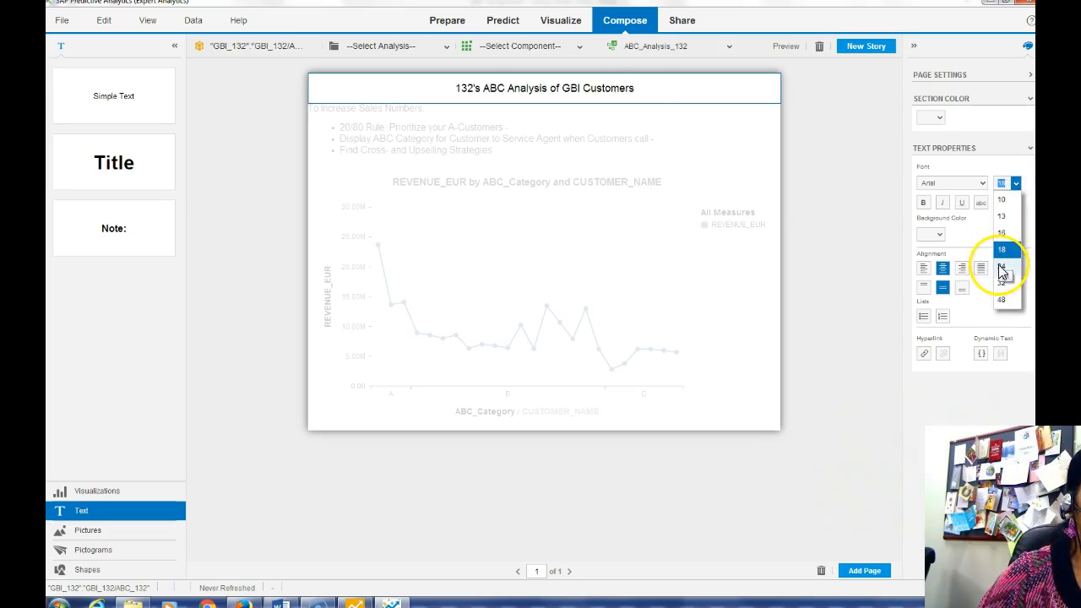
left_click(1002, 269)
left_click(1016, 203)
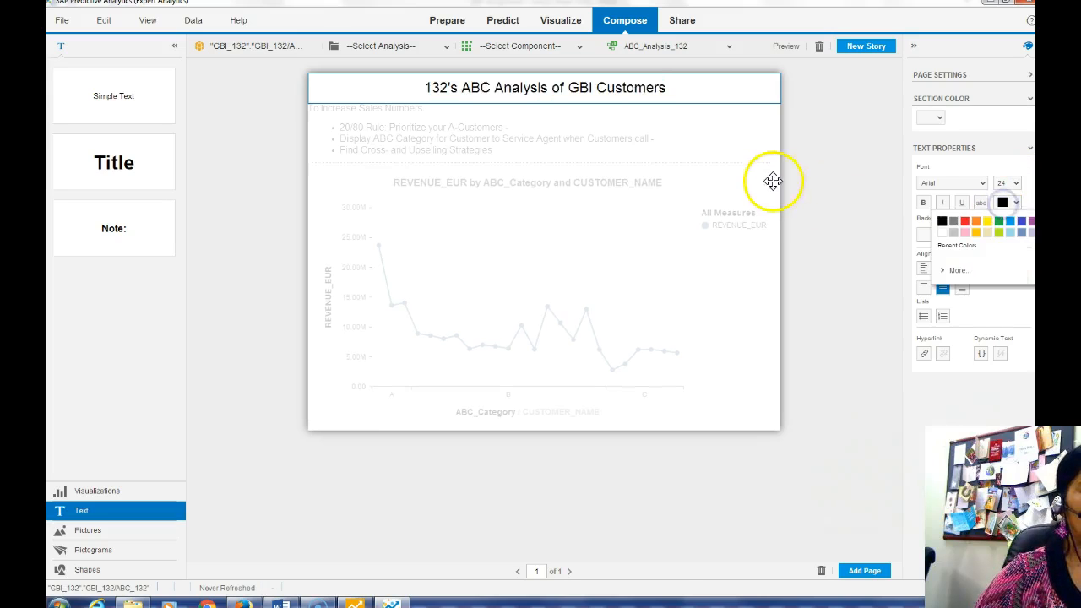
left_click(924, 203)
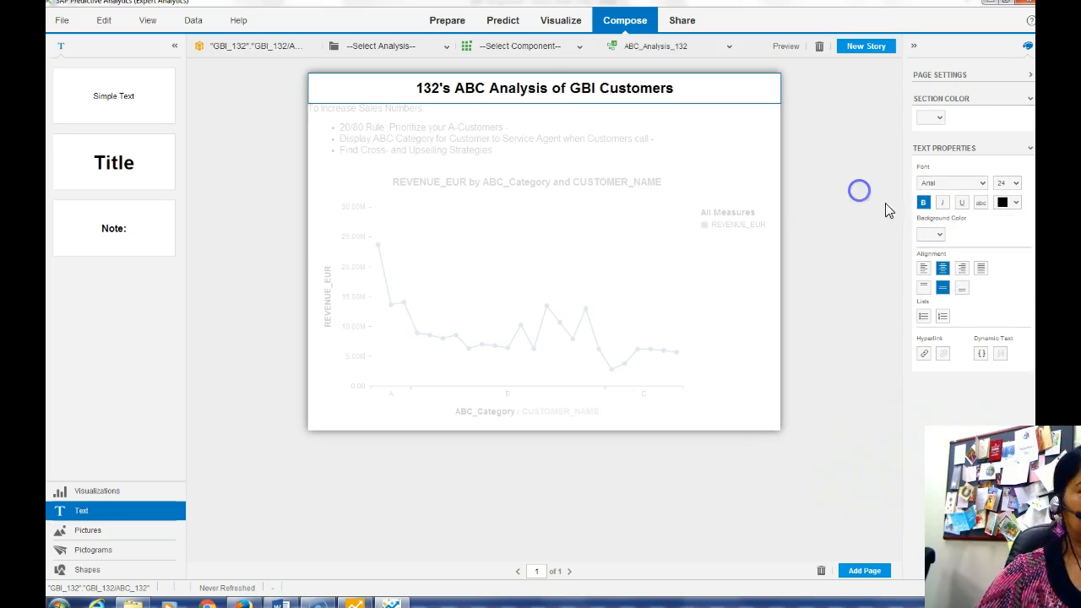
left_click(240, 331)
left_click(849, 291)
left_click(536, 214)
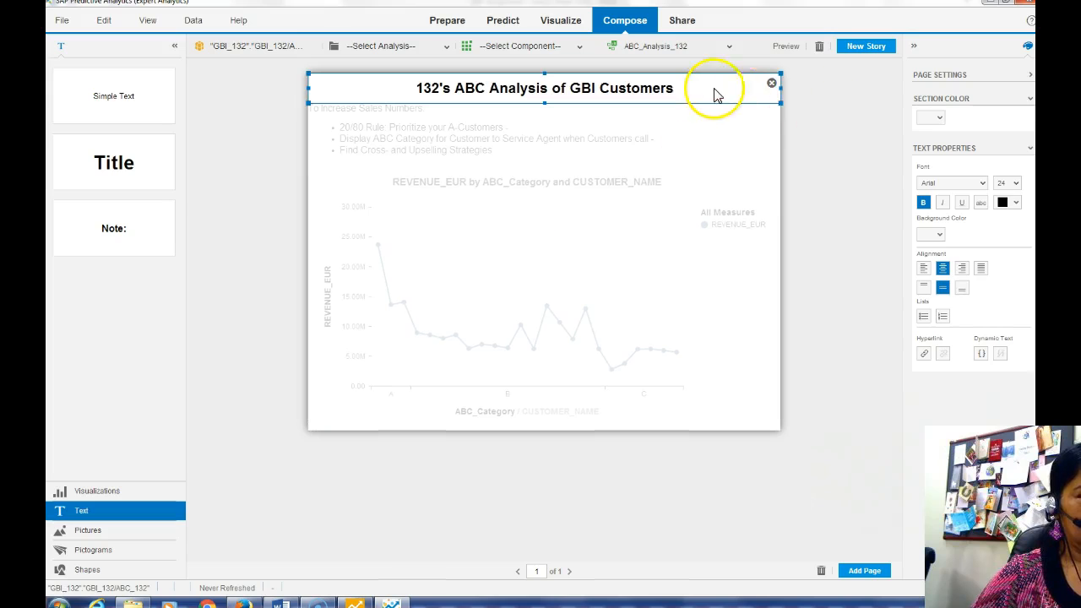
left_click(900, 149)
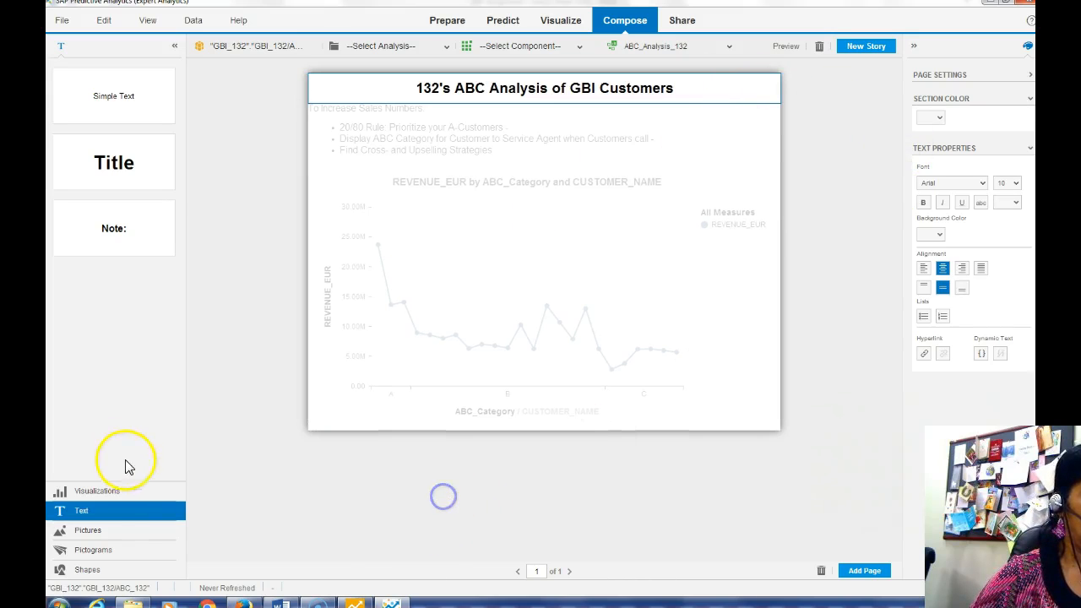
Review the Visualizations panel and the title's font settings on the story page
left_click(99, 491)
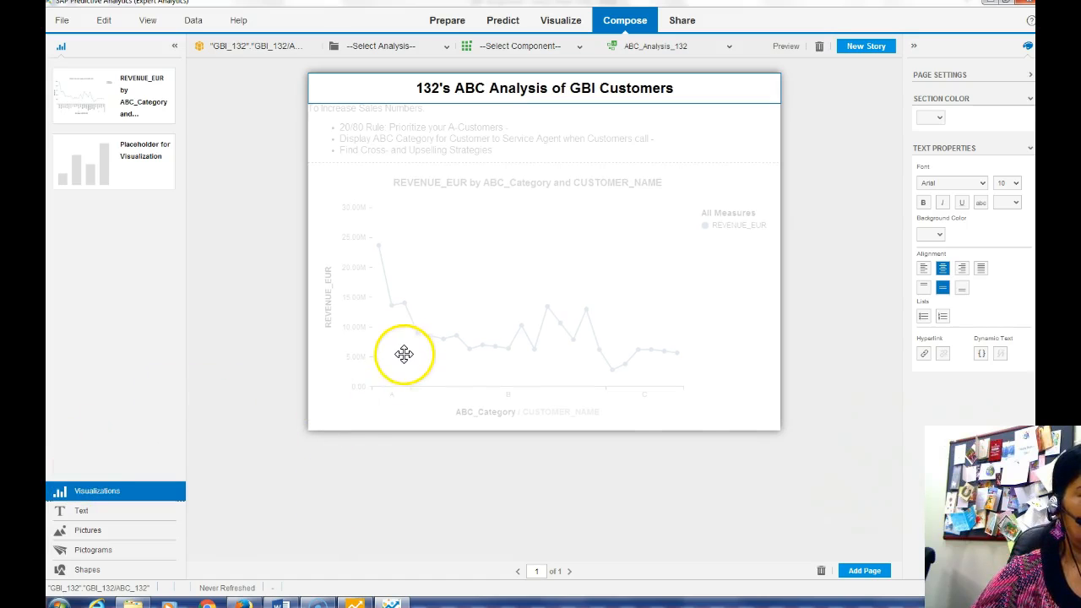
left_click(503, 141)
left_click(682, 91)
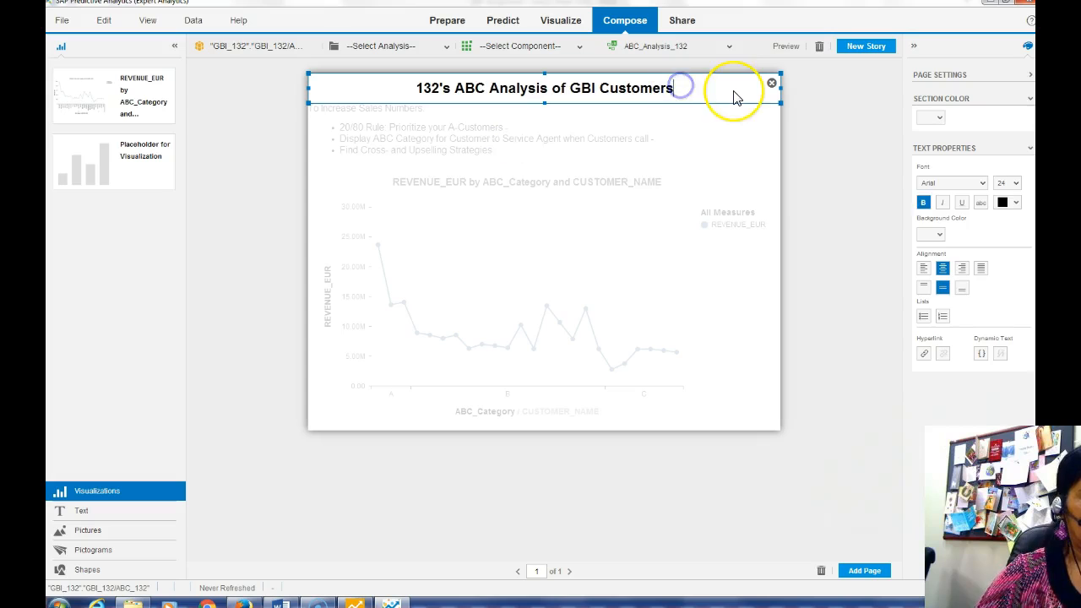
left_click(417, 82)
left_click(862, 124)
left_click(767, 505)
left_click(203, 169)
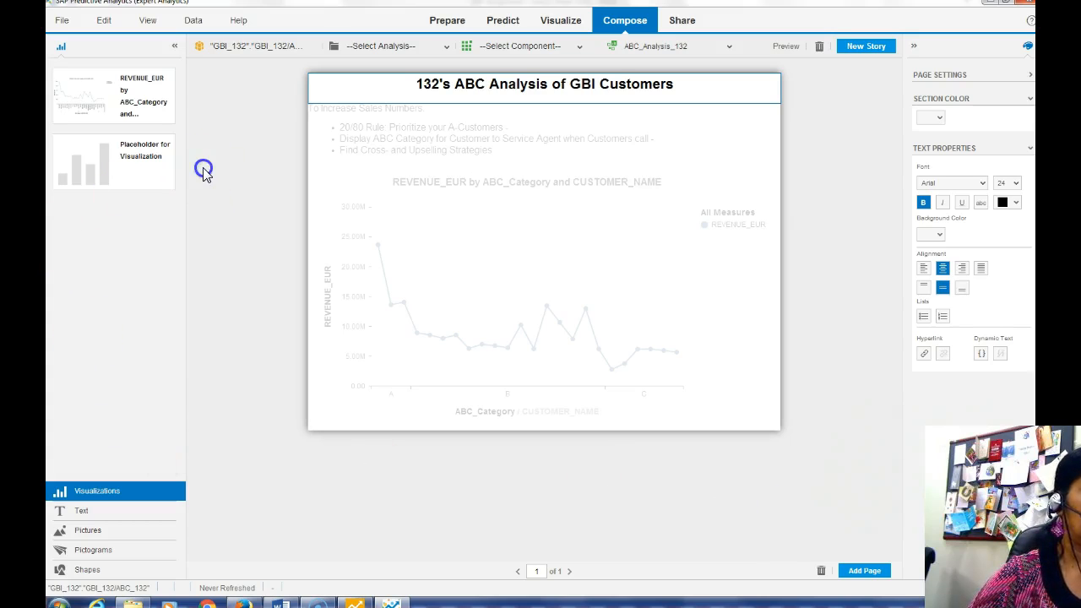
Check the Text and Pictures panels, switch to Visualize and back to Compose, then bring up Word
left_click(81, 512)
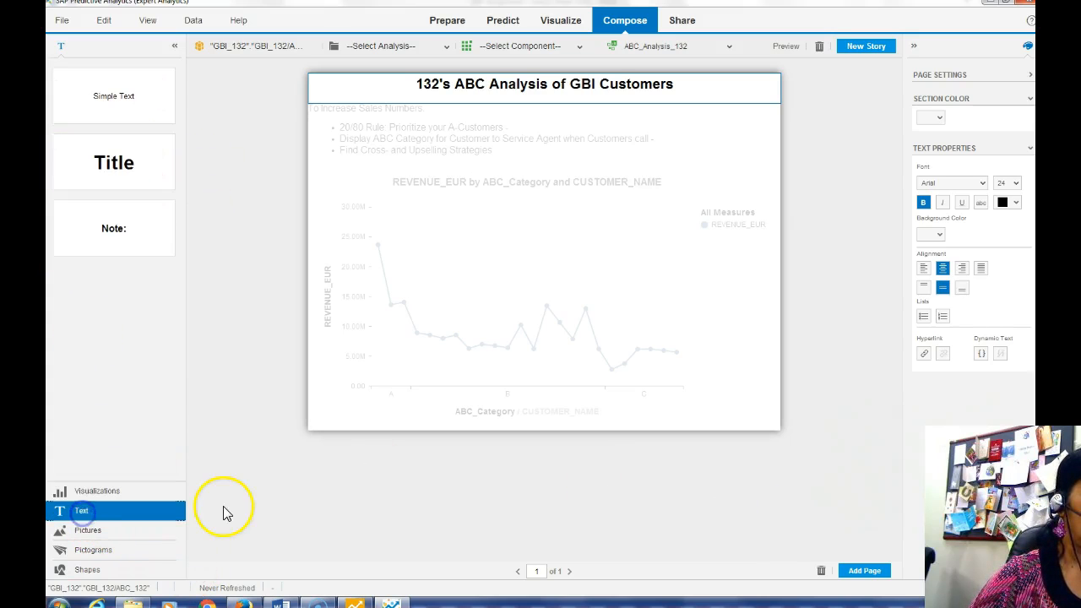
left_click(85, 530)
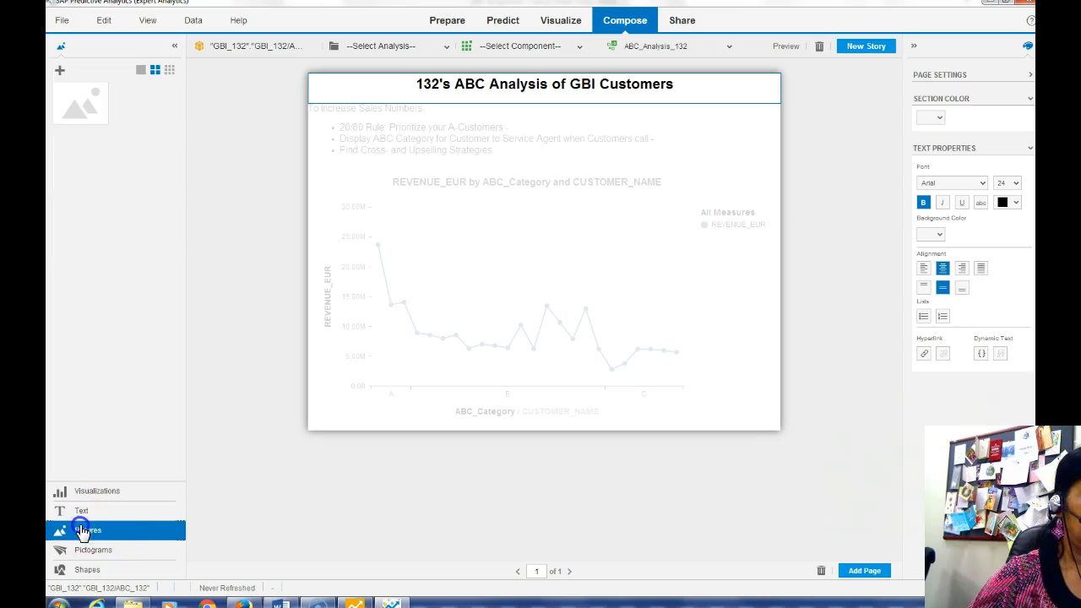
left_click(837, 206)
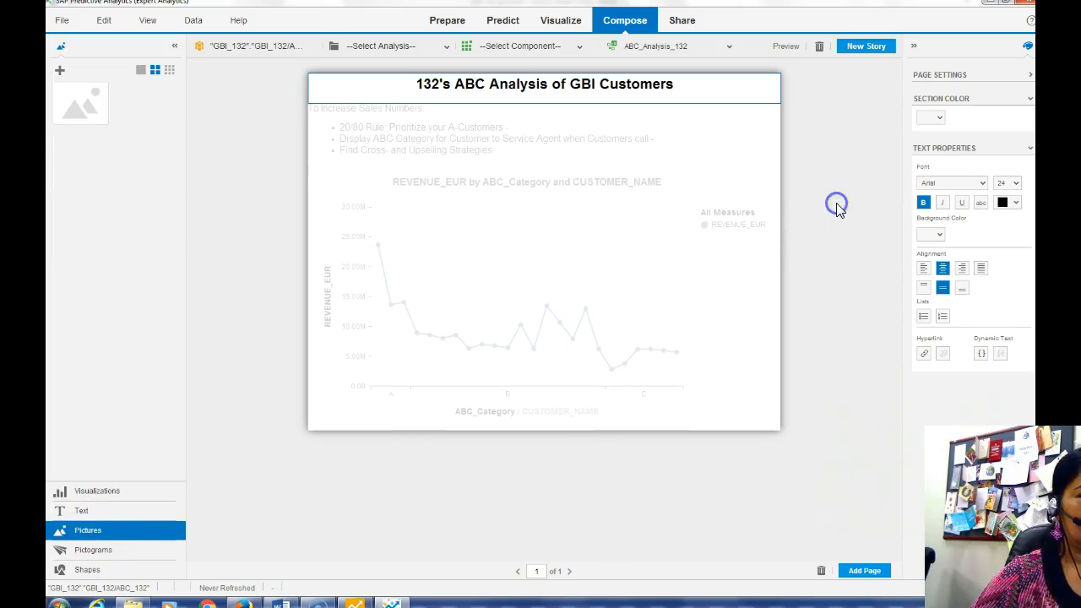
left_click(833, 85)
left_click(556, 24)
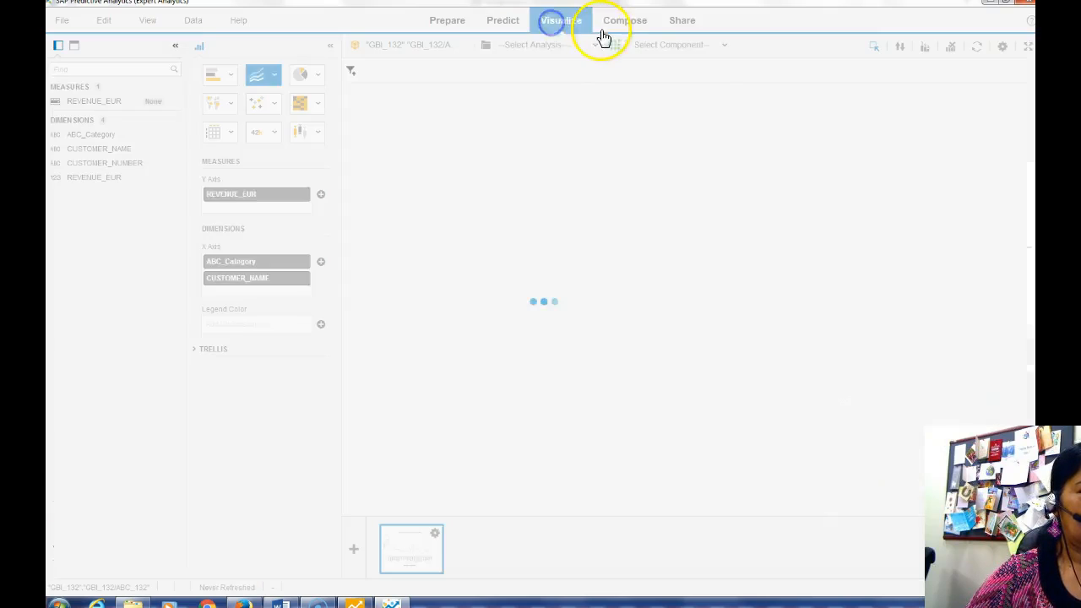
left_click(614, 32)
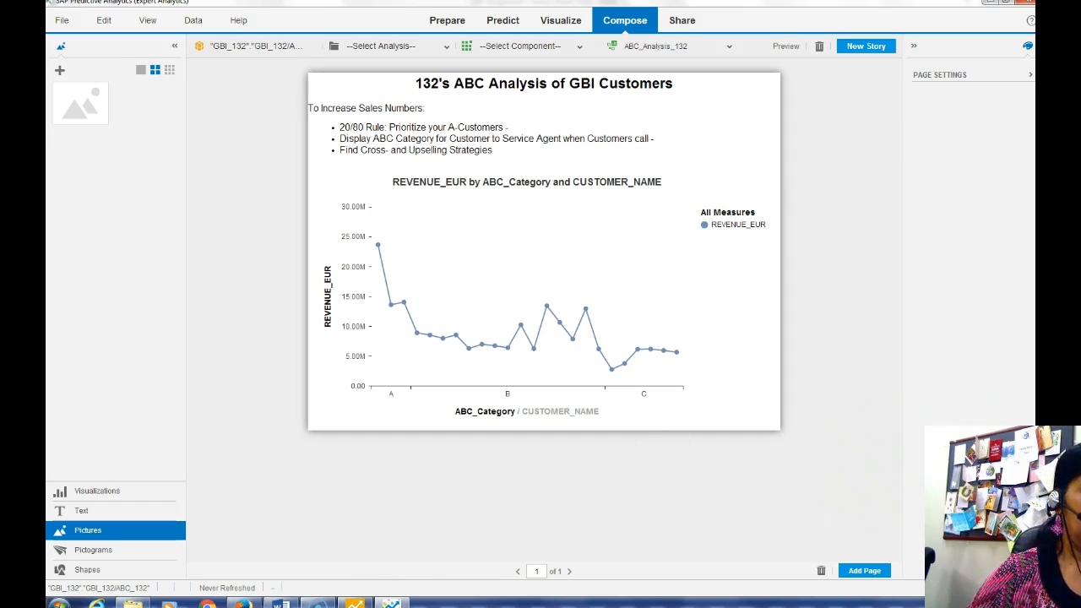
left_click(282, 584)
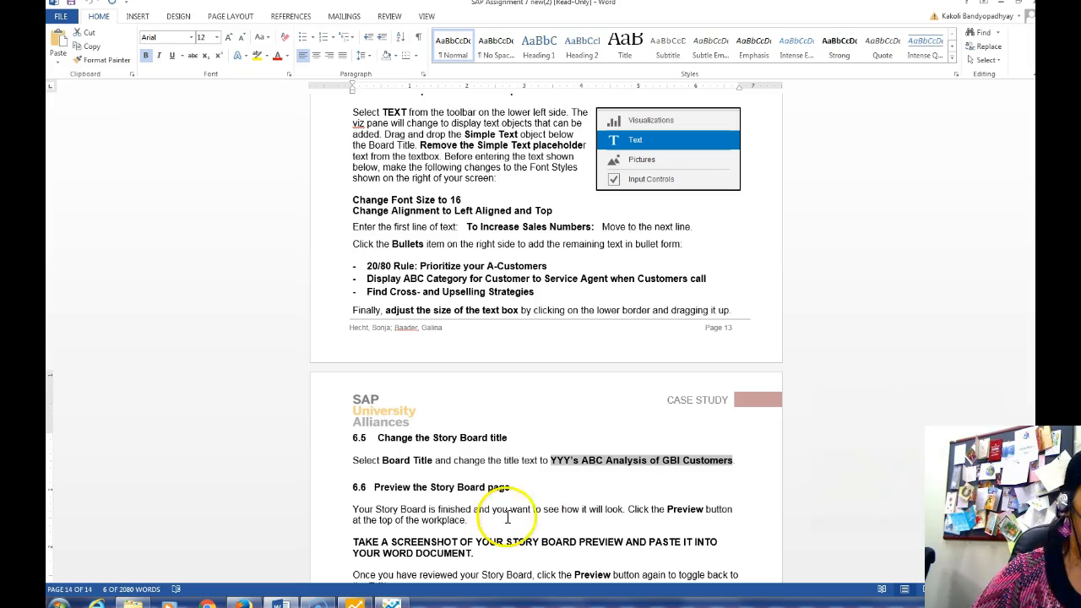
Preview the ABC_Analysis_132 story board and check the end of the Word instructions
left_click(358, 602)
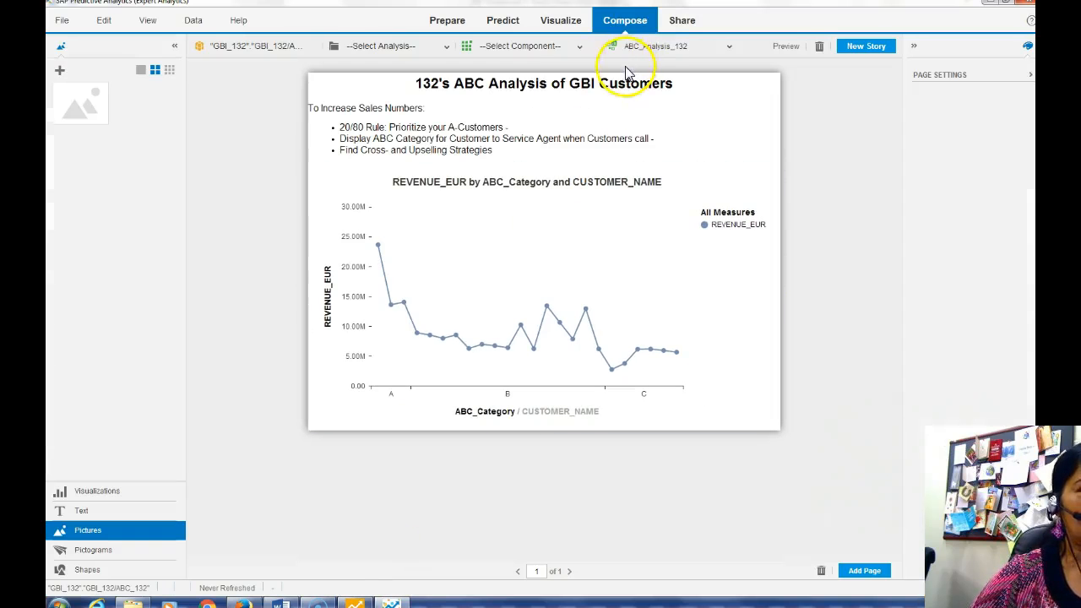
left_click(784, 47)
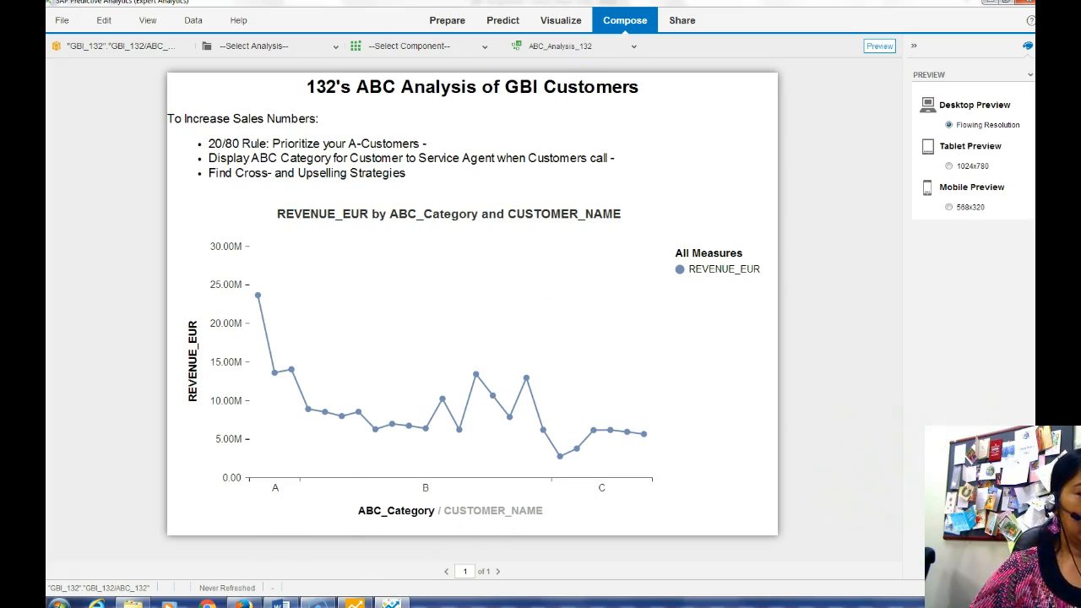
mouse_move(281, 601)
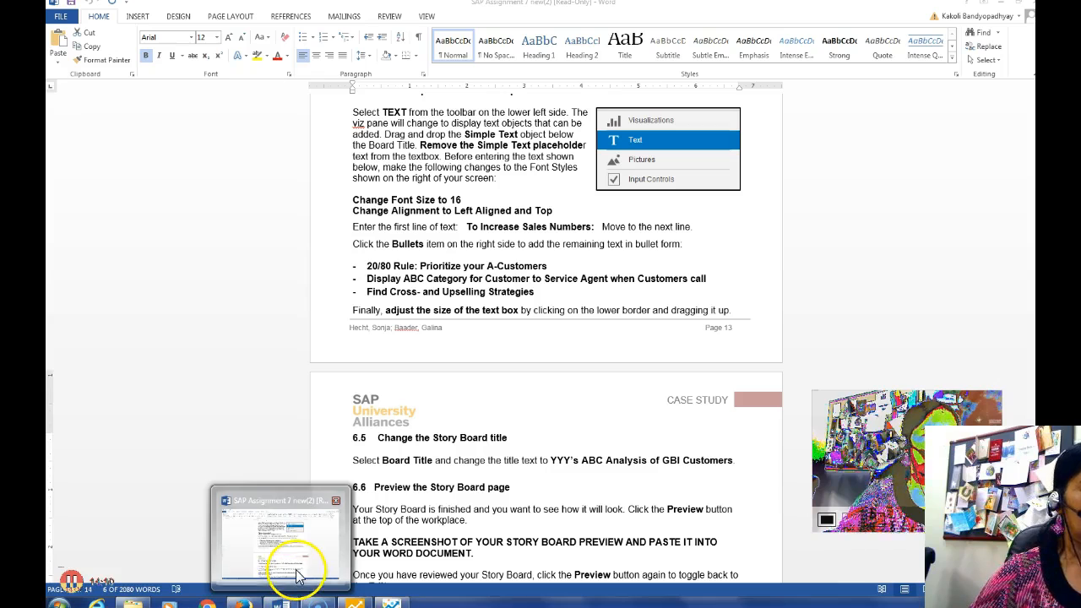
left_click(296, 577)
key("ctrl+End")
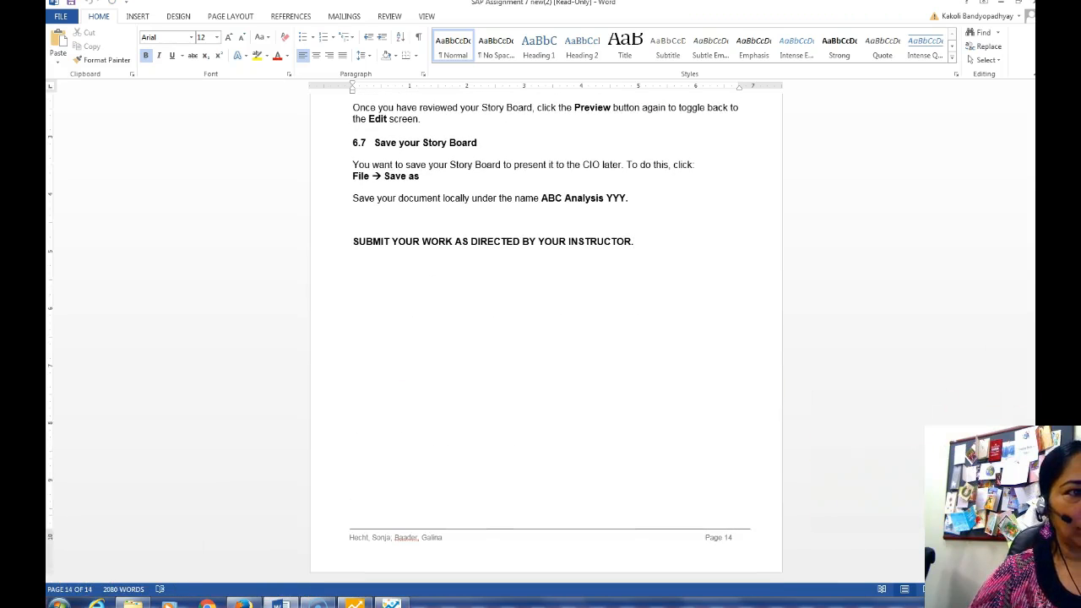
left_click(363, 601)
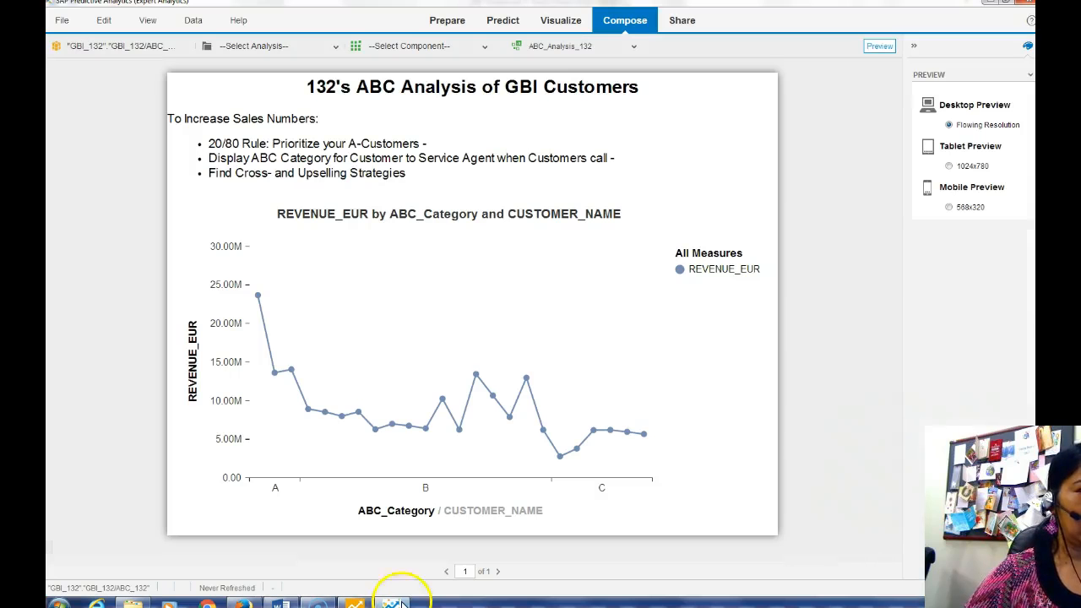
Save the story locally via File > Save As under the name 'ABC Analysis 132'
left_click(64, 21)
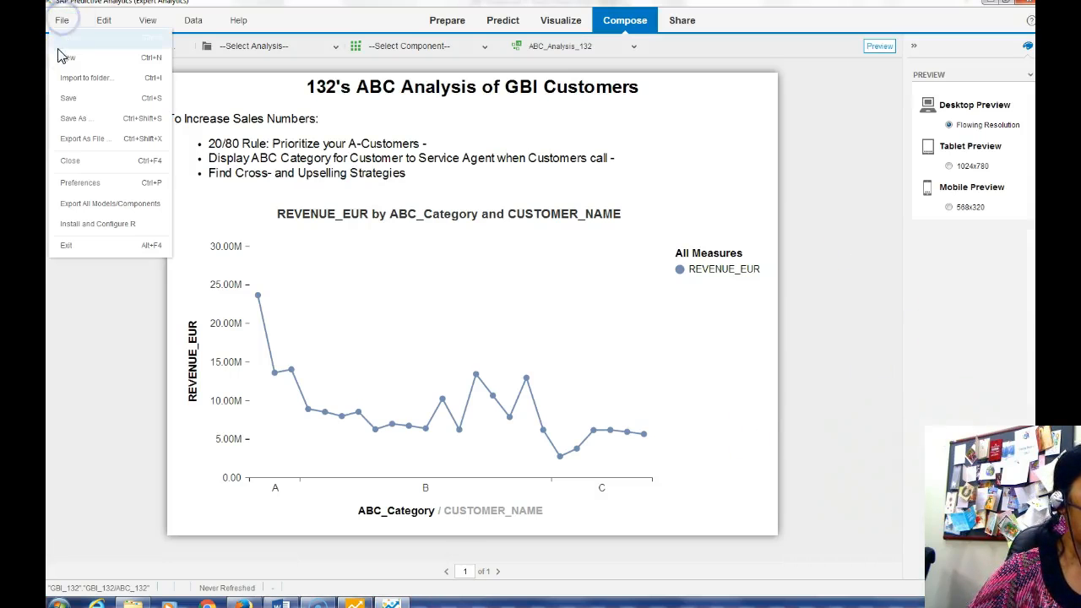
left_click(68, 118)
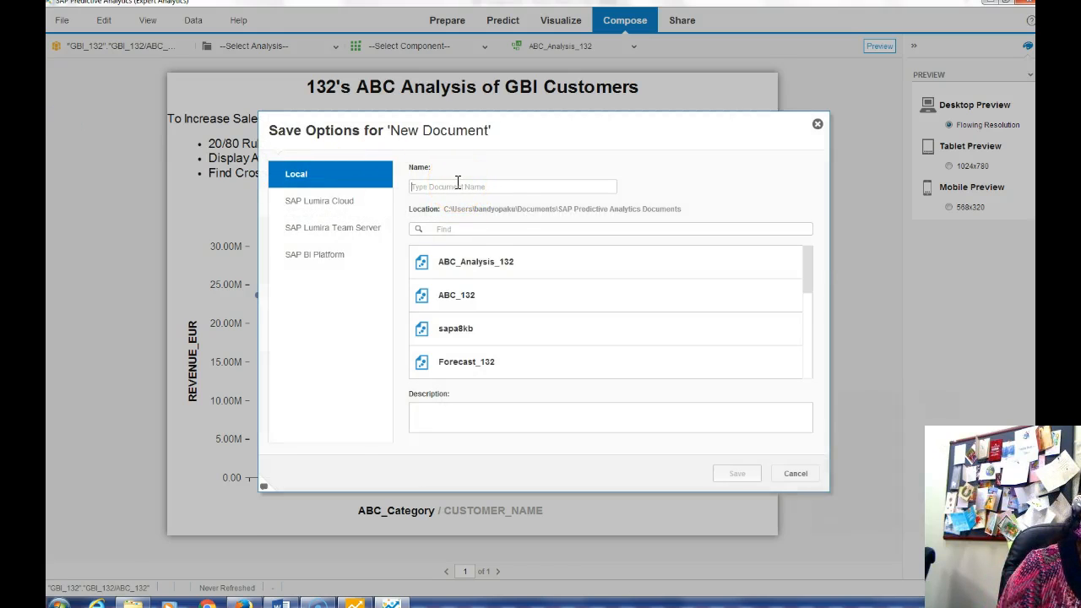
left_click(281, 603)
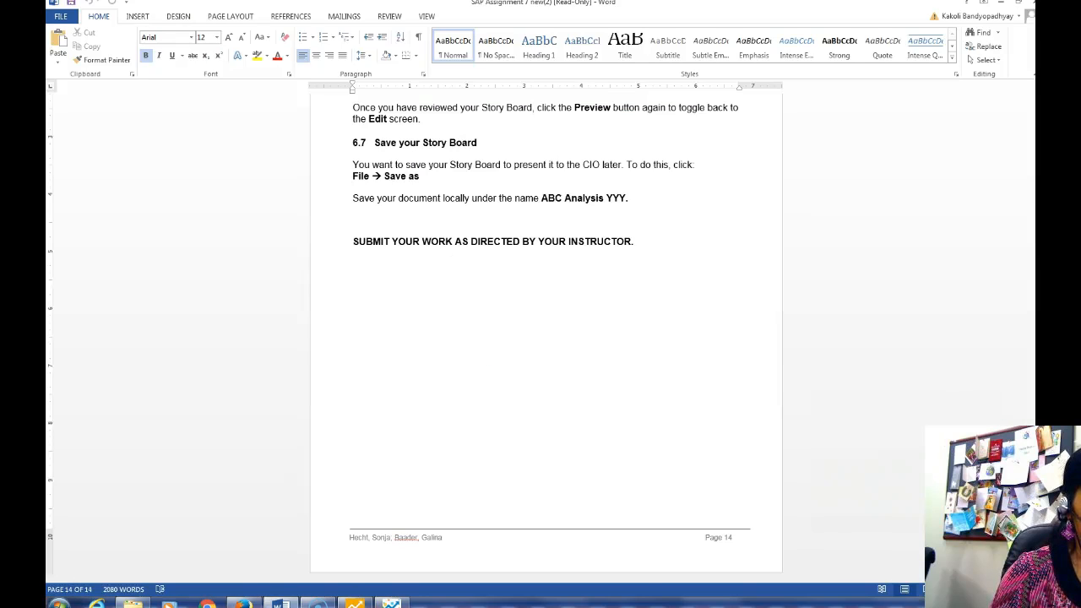
left_click(391, 603)
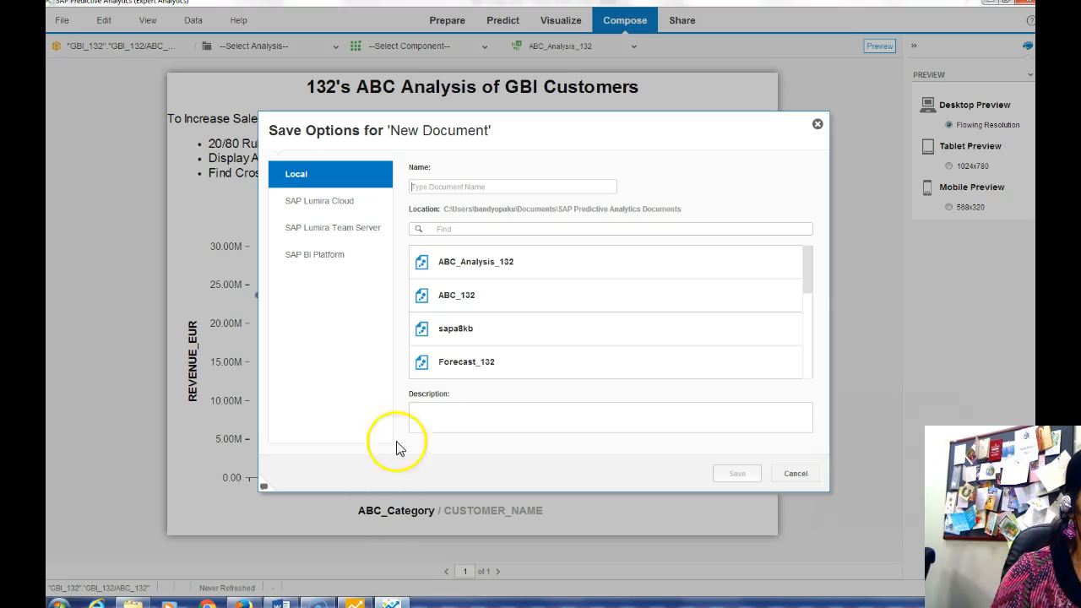
type("ABC Analysis 132")
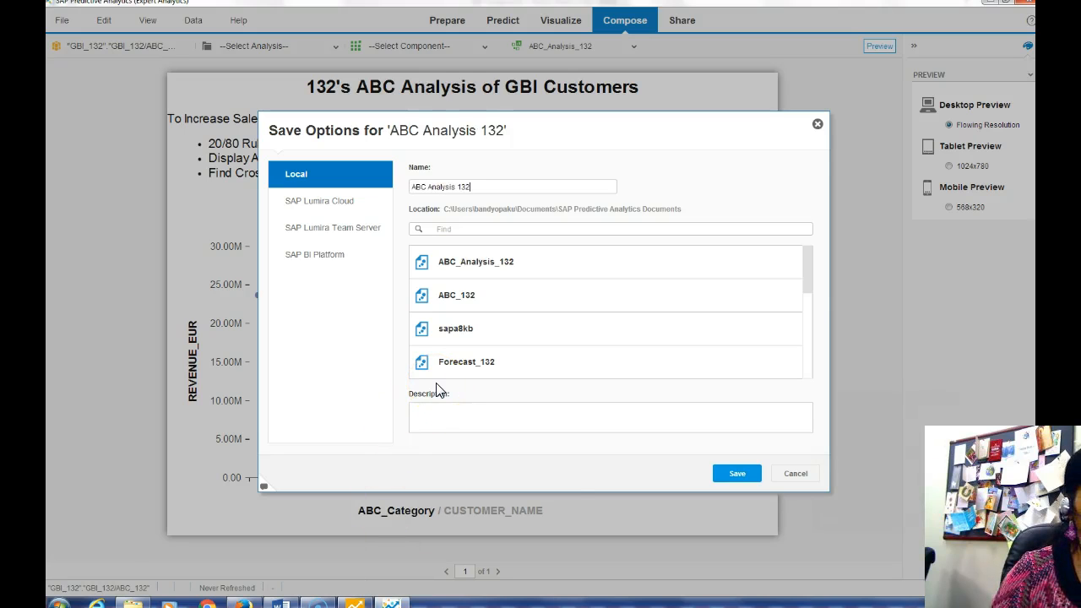
left_click(733, 474)
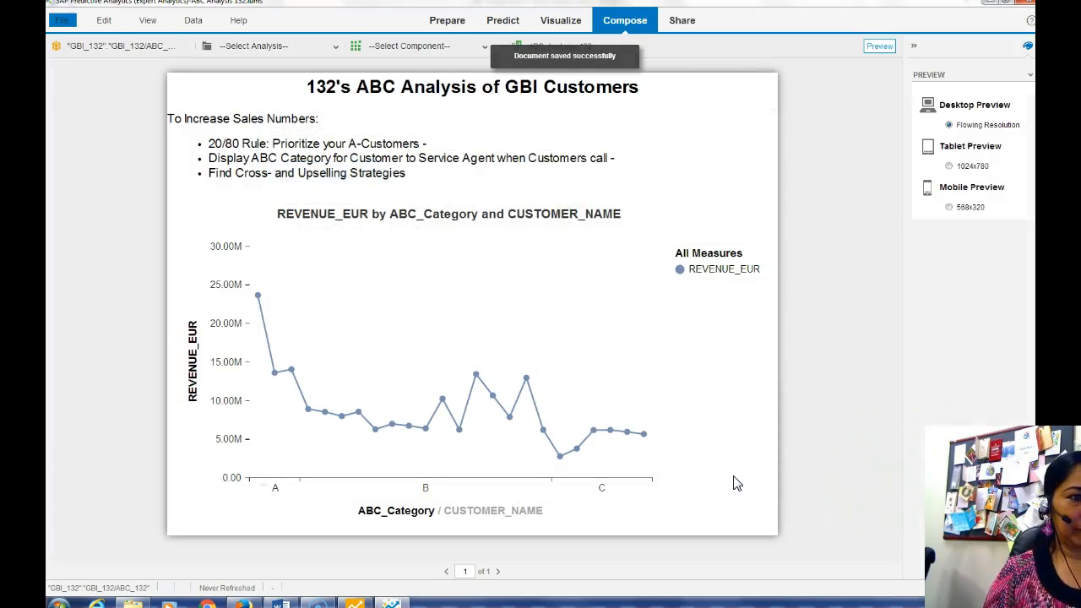